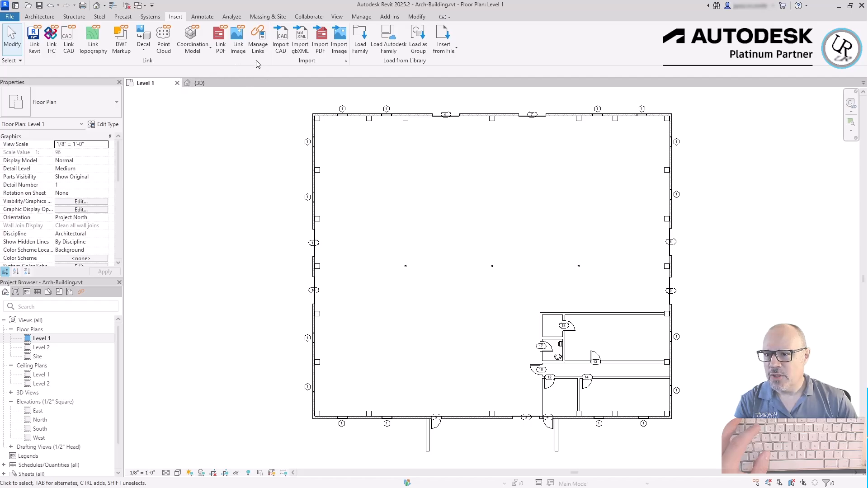
# Start a new CAD format link from Manage Links and choose Building-Level 1.dwg in the DATASET folder.
pyautogui.click(257, 40)
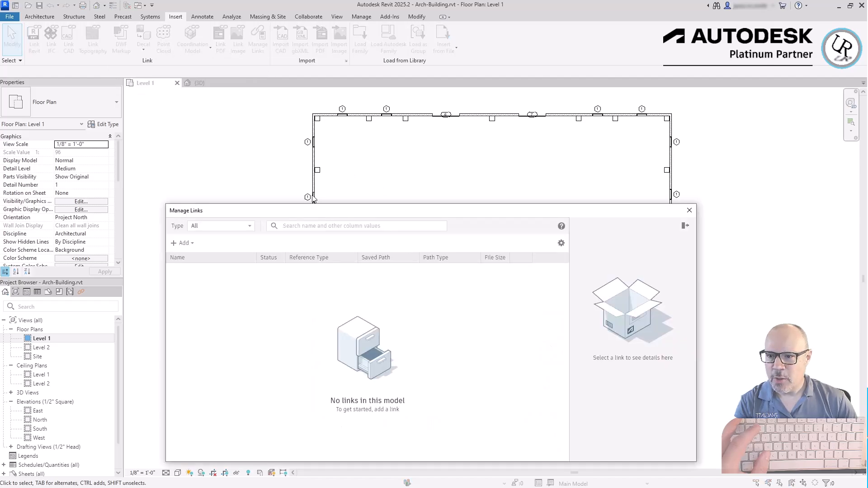
pyautogui.moveTo(315, 213); pyautogui.dragTo(302, 118)
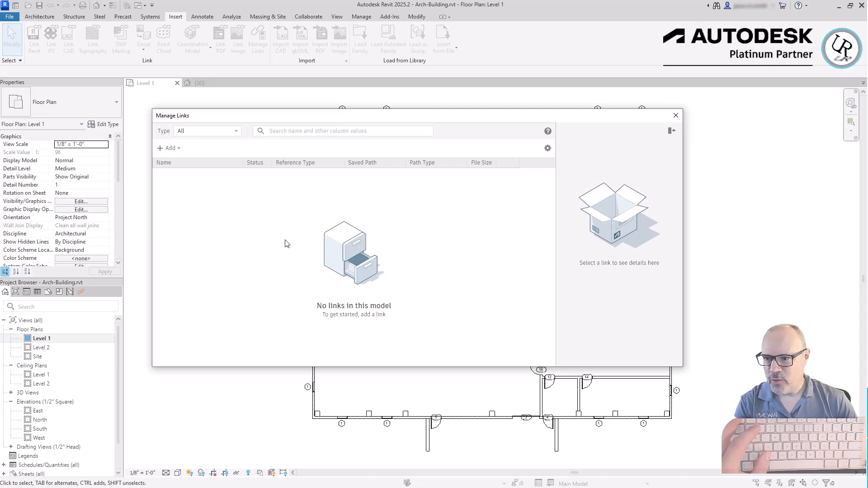
pyautogui.click(171, 148)
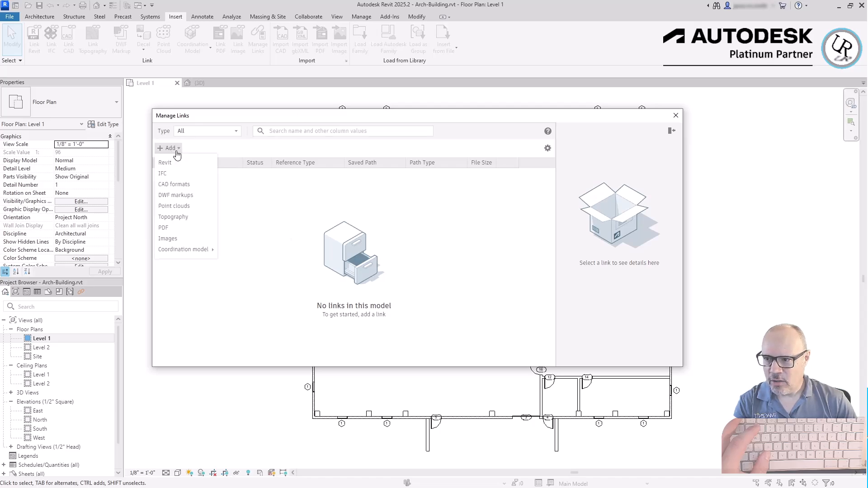
pyautogui.click(194, 334)
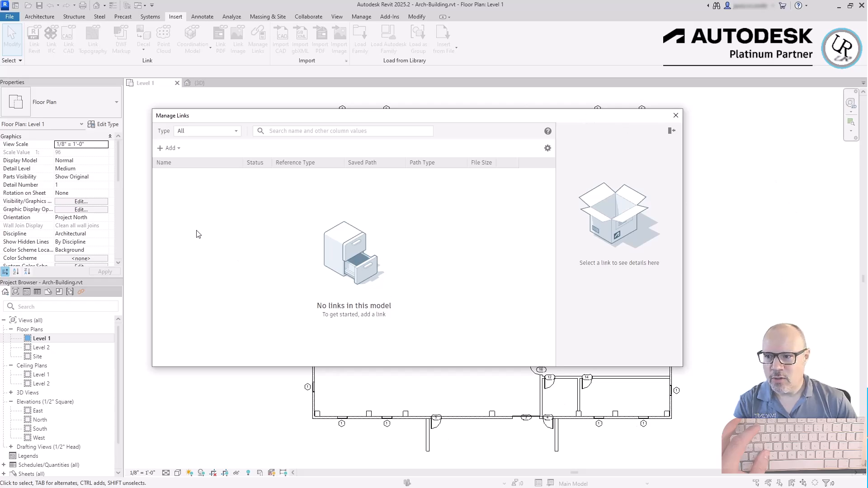
pyautogui.click(176, 149)
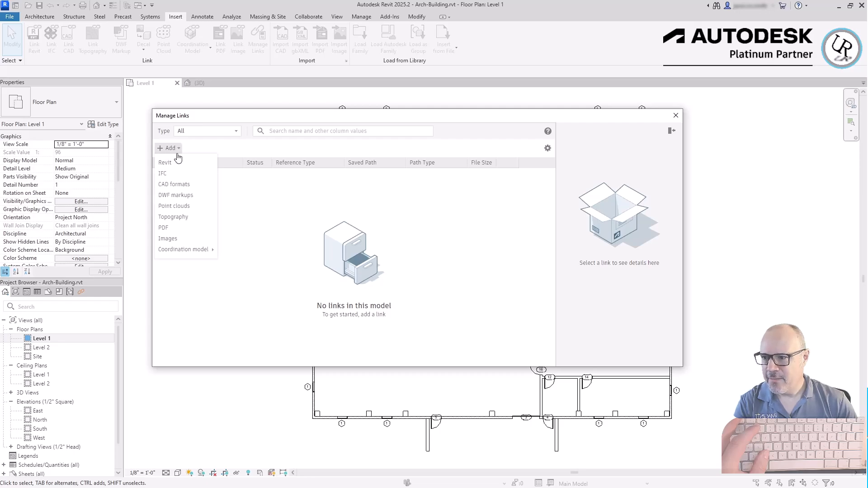
pyautogui.click(170, 185)
pyautogui.click(346, 159)
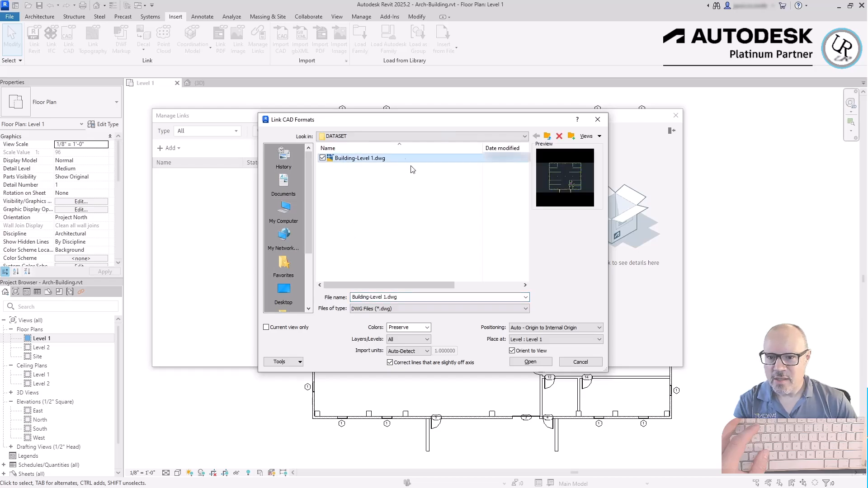
# Review the link's import options, keeping Preserve for colors, All for layers and Auto-Detect for import units.
pyautogui.click(427, 328)
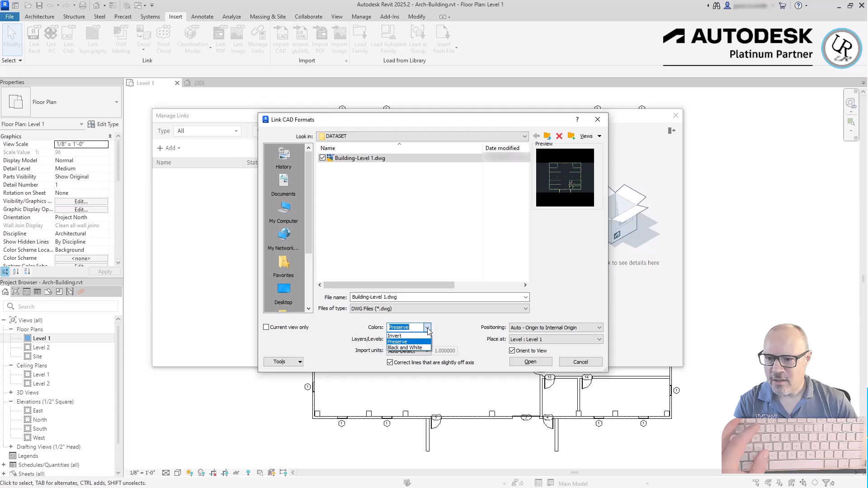
pyautogui.click(468, 335)
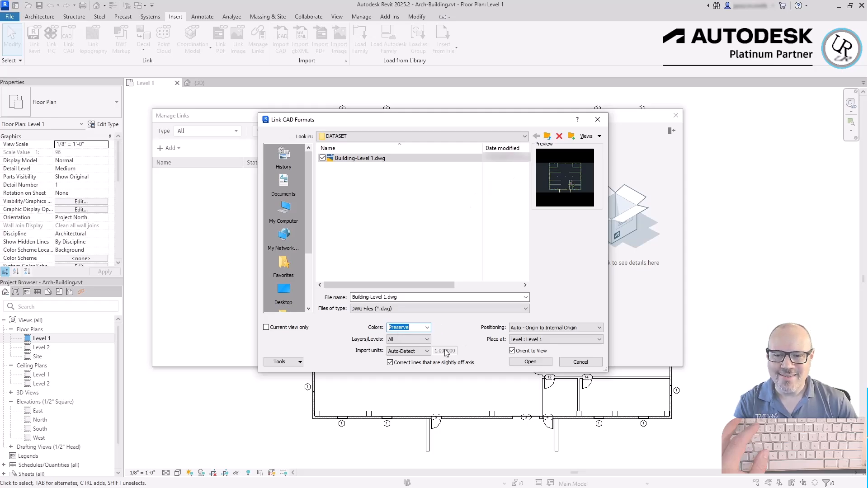
pyautogui.click(427, 327)
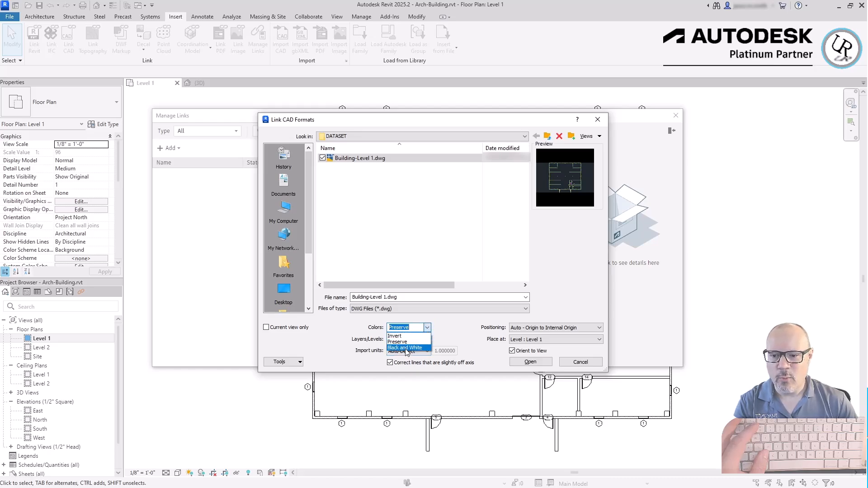
pyautogui.click(420, 342)
pyautogui.click(422, 342)
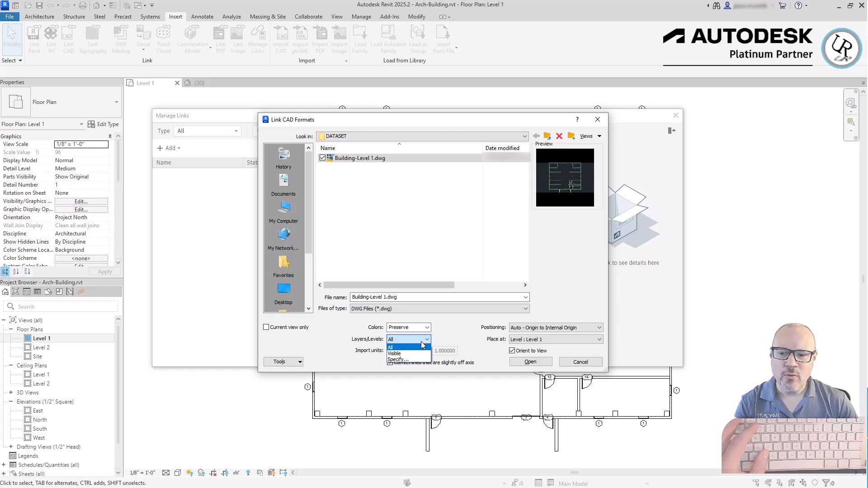
pyautogui.click(400, 348)
pyautogui.click(394, 351)
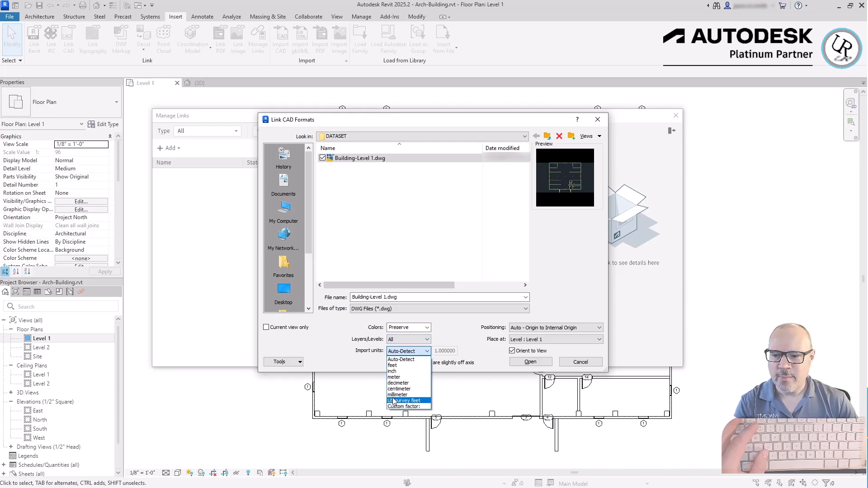
pyautogui.click(401, 359)
# Set the positioning to Auto - Center to Center and link the DWG file at Level 1.
pyautogui.click(534, 328)
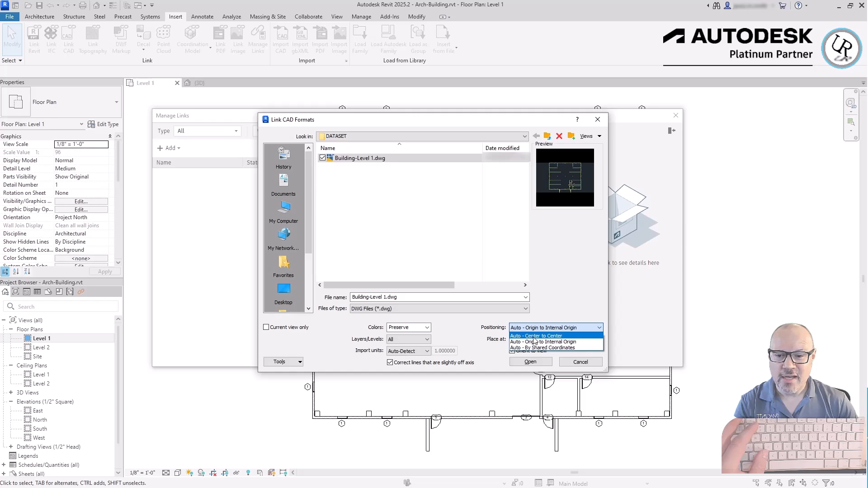
pyautogui.click(535, 337)
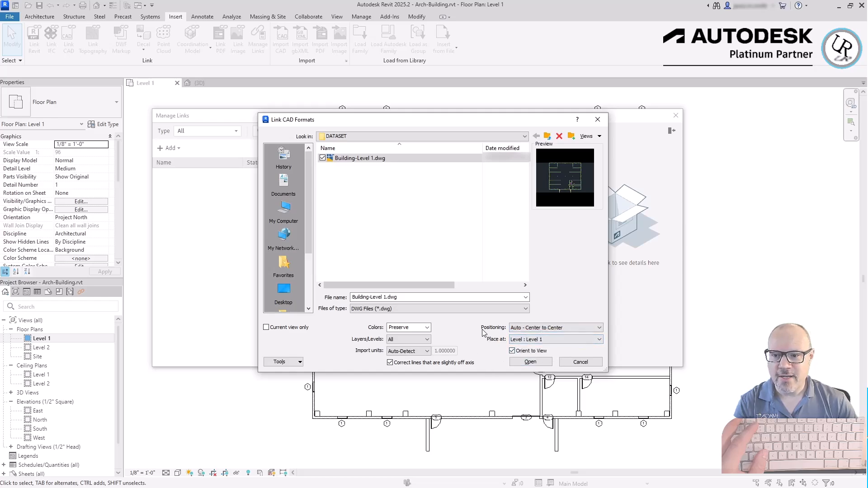
pyautogui.click(469, 309)
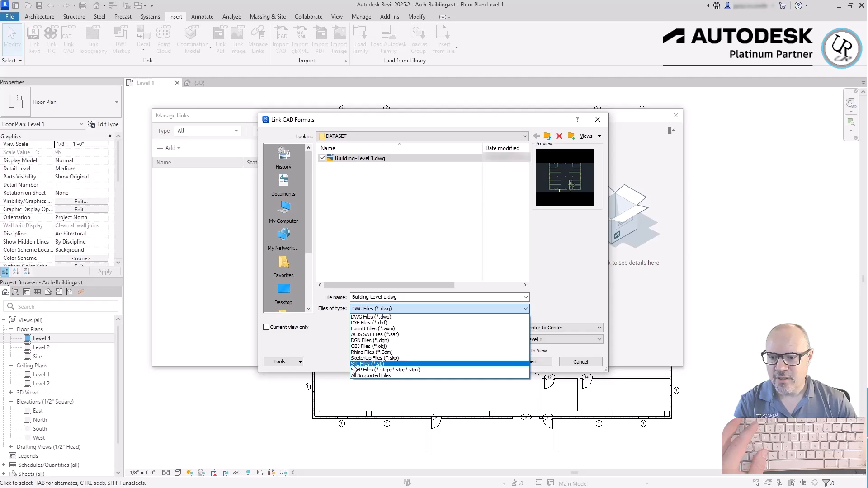
pyautogui.click(372, 230)
pyautogui.click(538, 366)
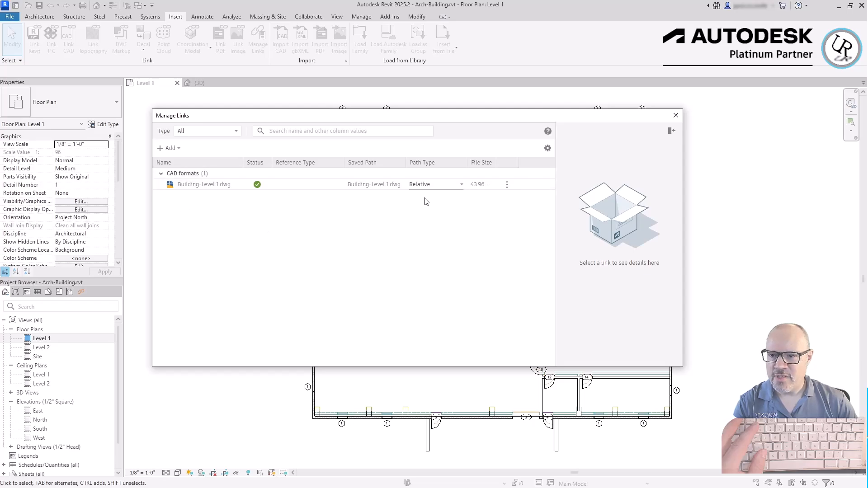
# Examine the reload options of the Building-Level 1.dwg link, including Reload from, and close Manage Links.
pyautogui.click(209, 186)
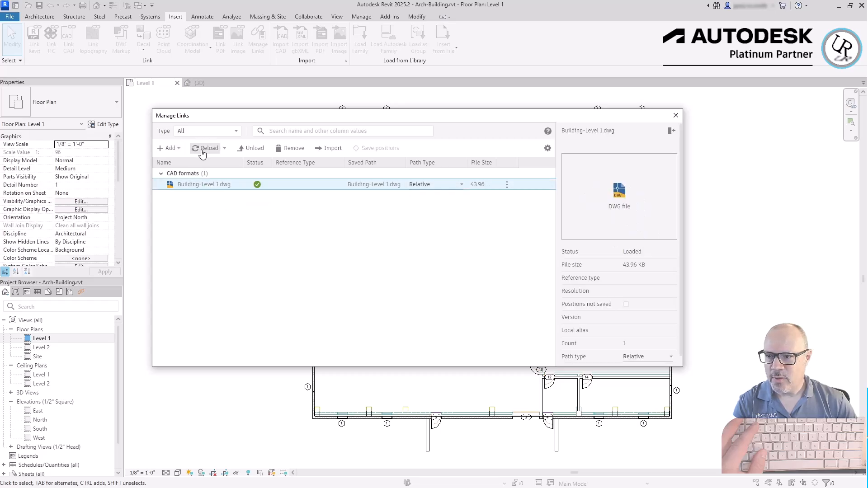
pyautogui.click(225, 152)
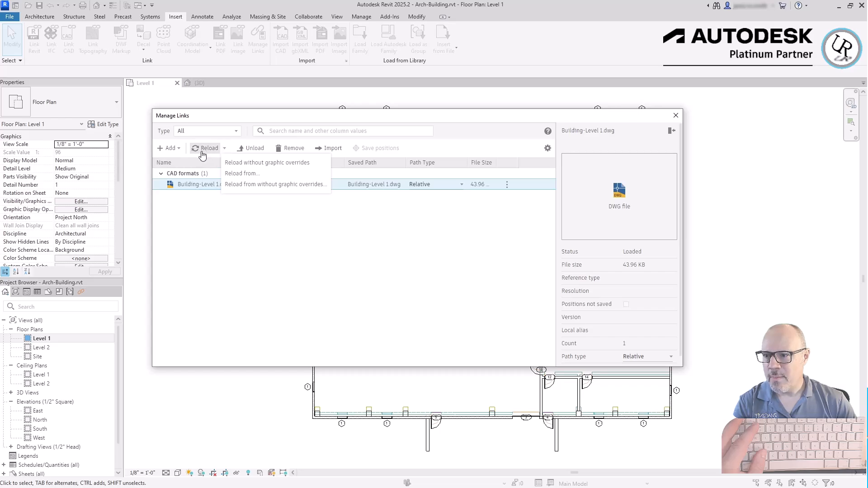
pyautogui.click(203, 149)
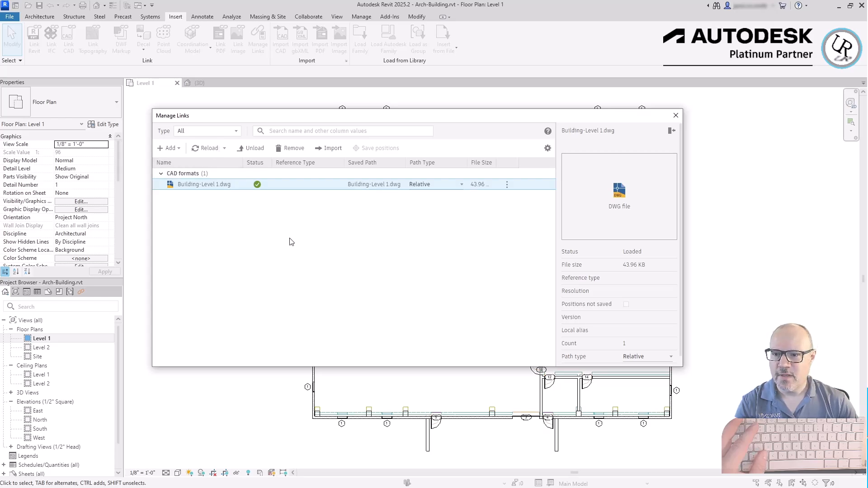
pyautogui.click(223, 148)
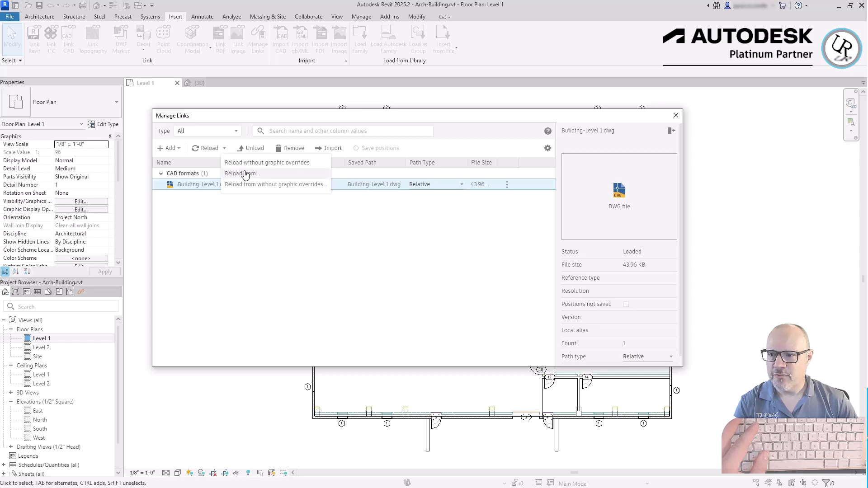
pyautogui.click(243, 174)
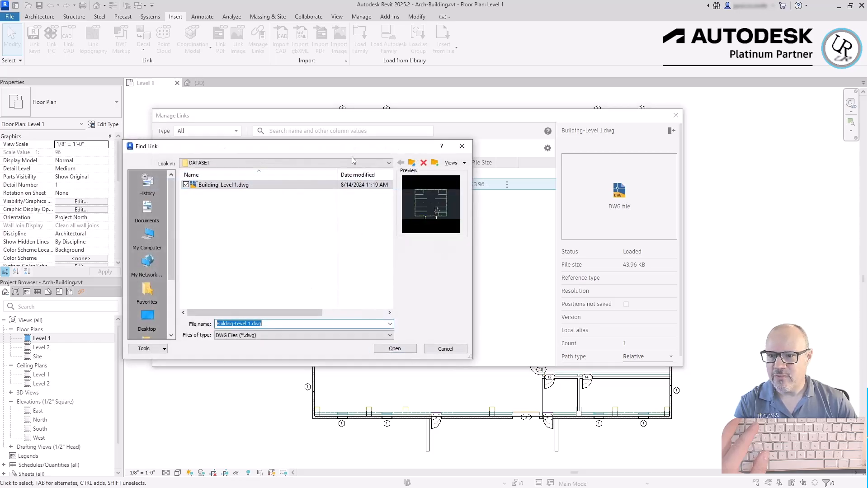
pyautogui.click(444, 350)
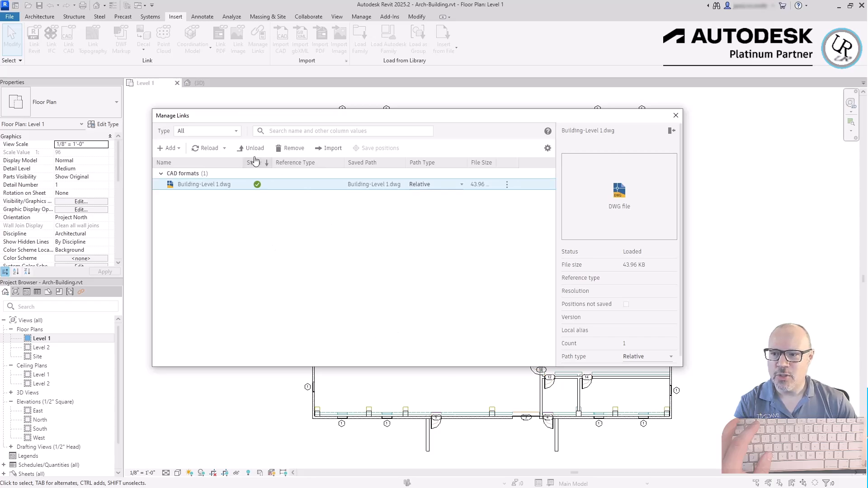
pyautogui.click(223, 148)
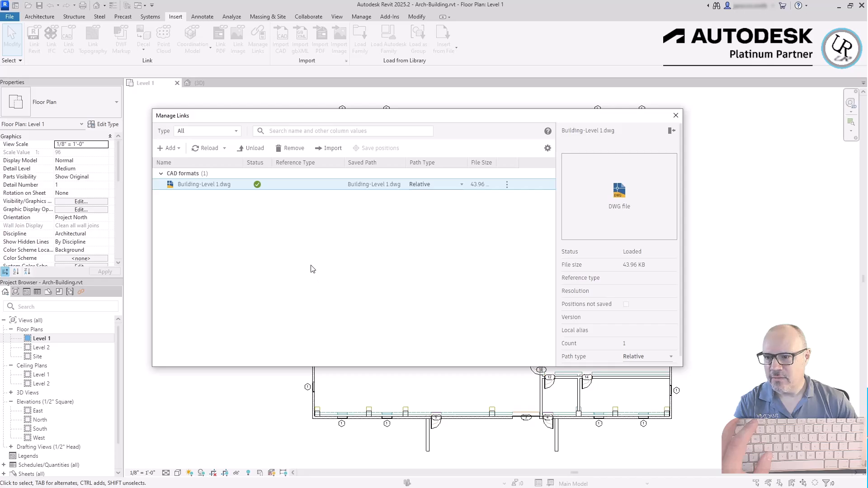
pyautogui.click(676, 116)
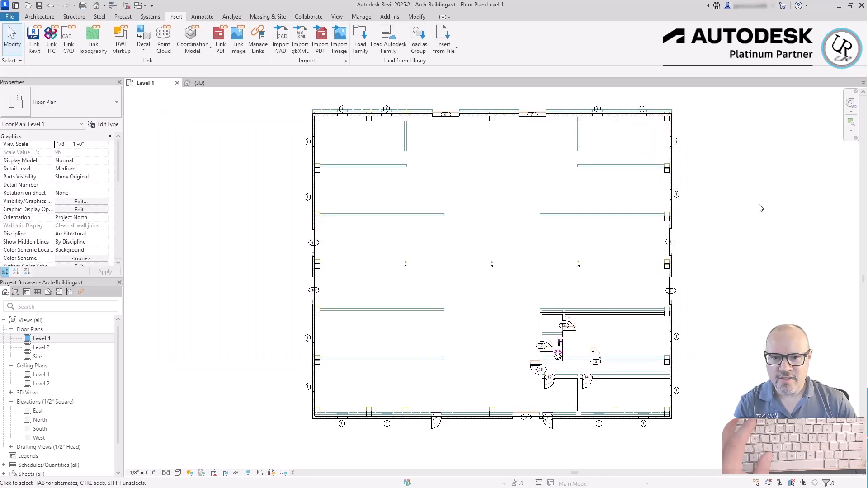
# Move the linked DWG so its column corner near the plan's lower wall meets the matching corner of the building's column.
pyautogui.click(626, 221)
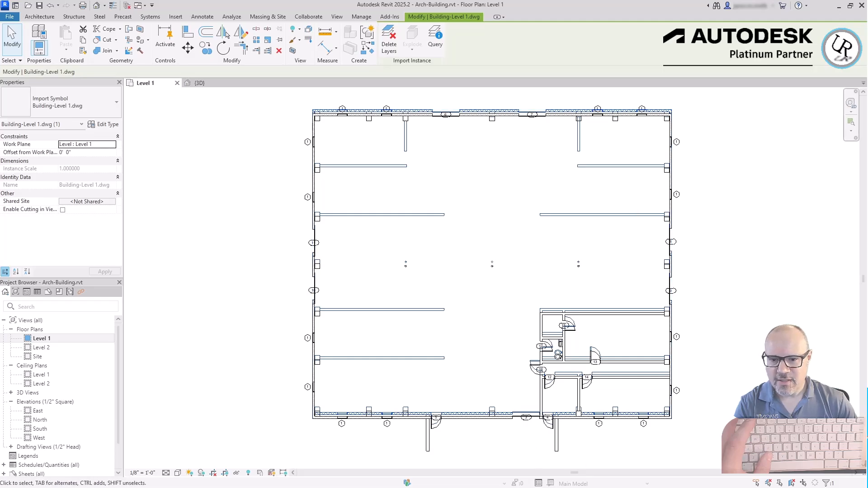
pyautogui.press('Escape')
pyautogui.scroll(8, 628, 421)
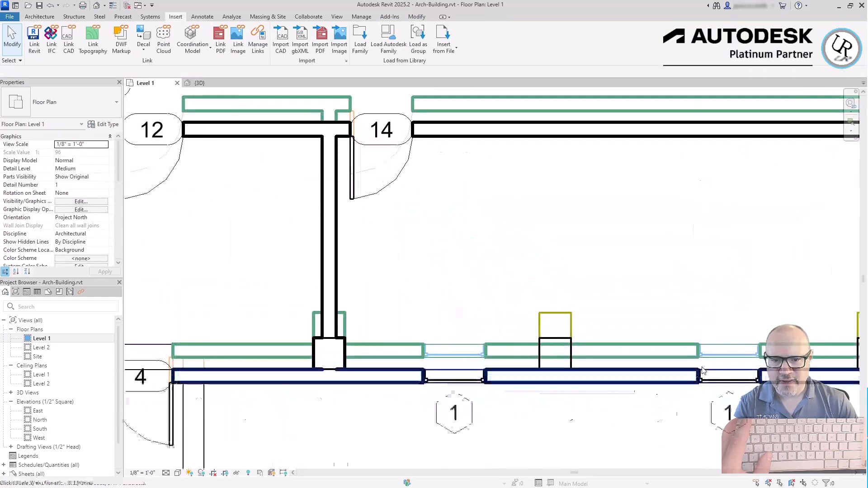
pyautogui.click(661, 344)
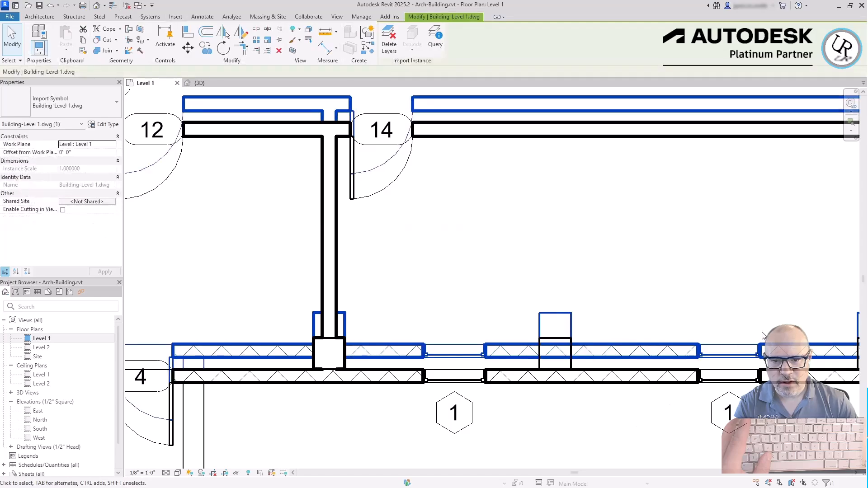
pyautogui.scroll(2, 678, 378)
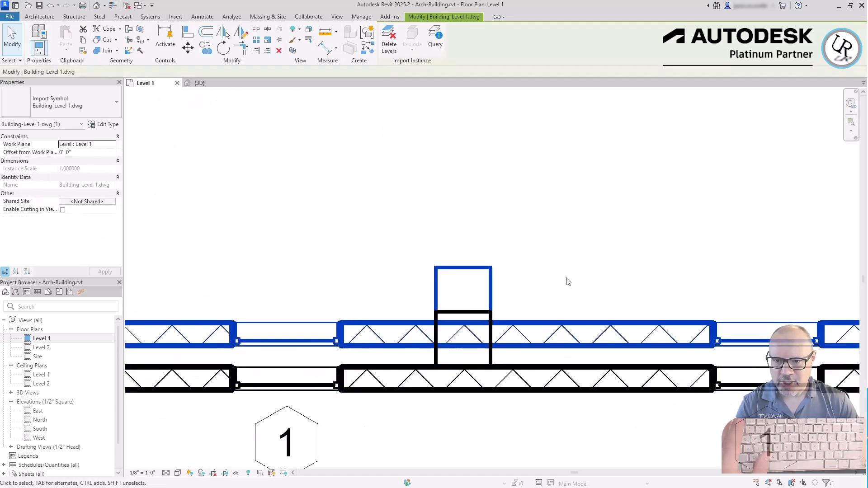
pyautogui.scroll(-3, 669, 252)
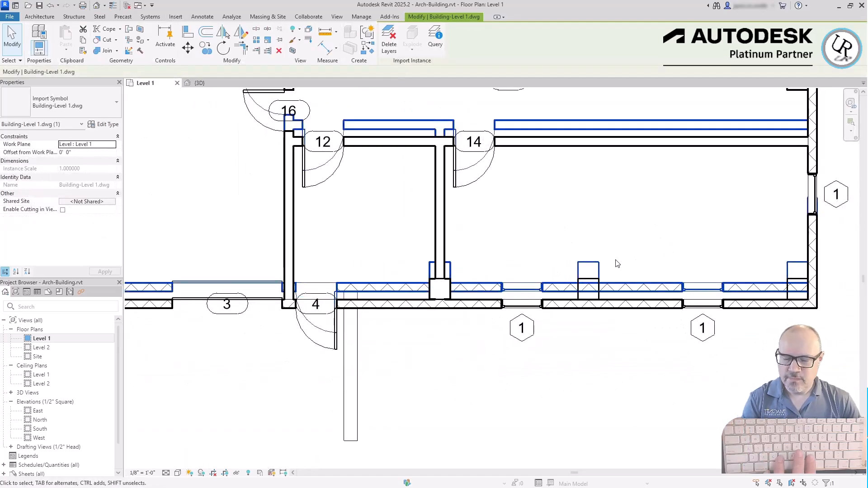
pyautogui.press('m')
pyautogui.press('v')
pyautogui.click(596, 299)
pyautogui.scroll(2, 603, 316)
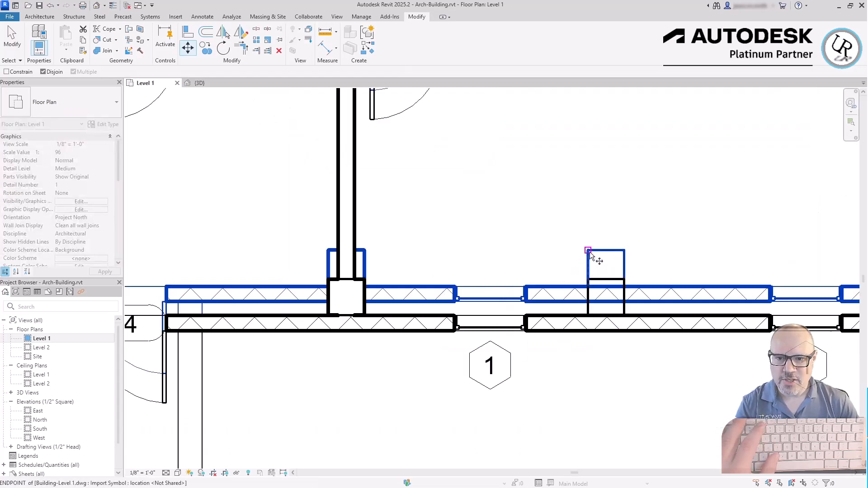
pyautogui.click(588, 279)
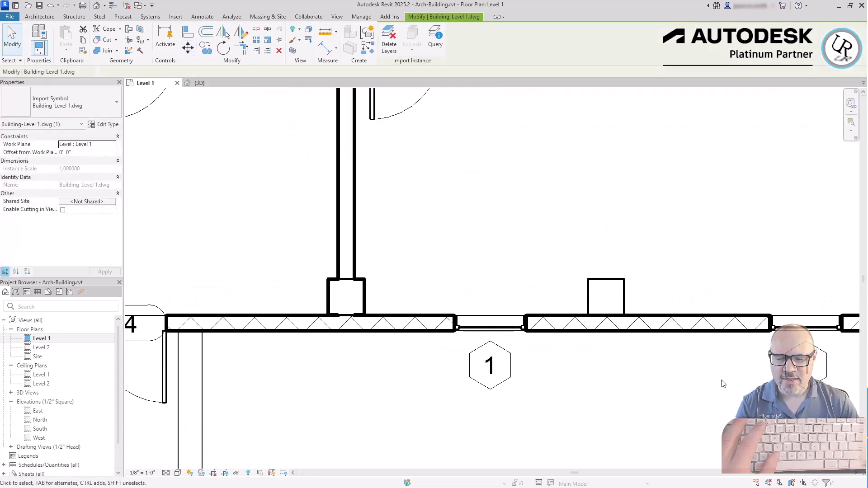
pyautogui.press('Escape')
# Inspect how the linked DWG's walls and columns line up with the building across the whole Level 1 plan.
pyautogui.scroll(-3, 438, 339)
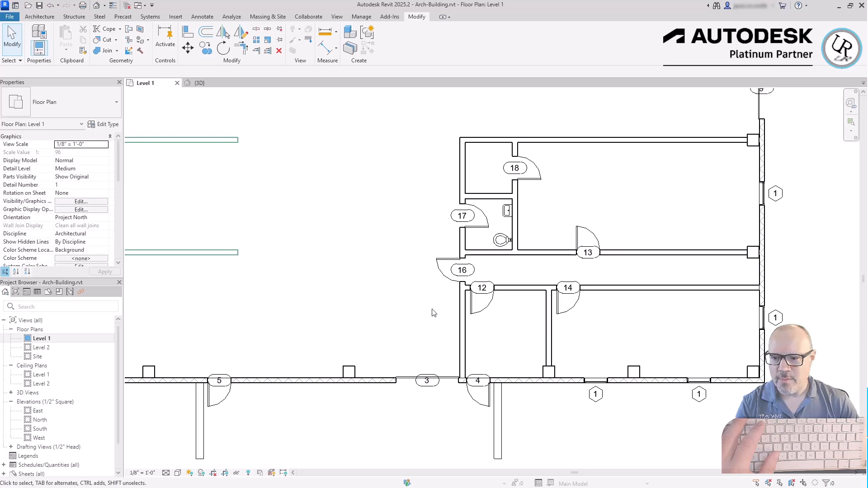
pyautogui.scroll(-2, 443, 309)
pyautogui.scroll(2, 176, 243)
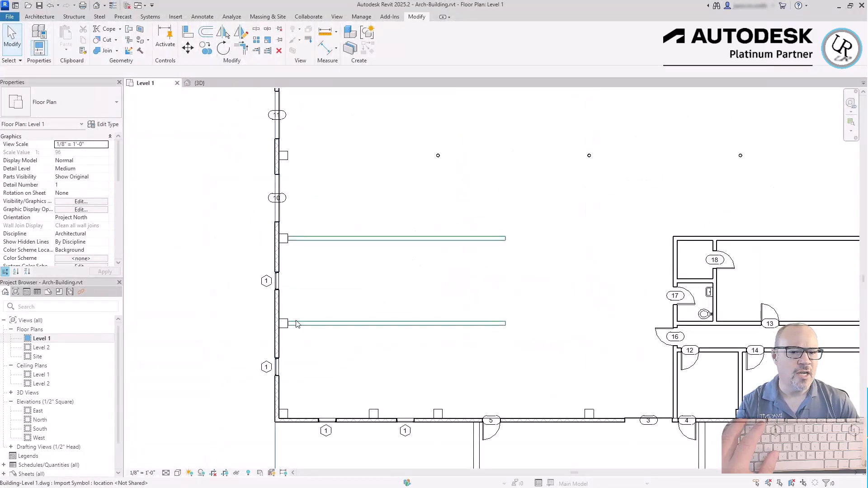
pyautogui.scroll(-2, 239, 340)
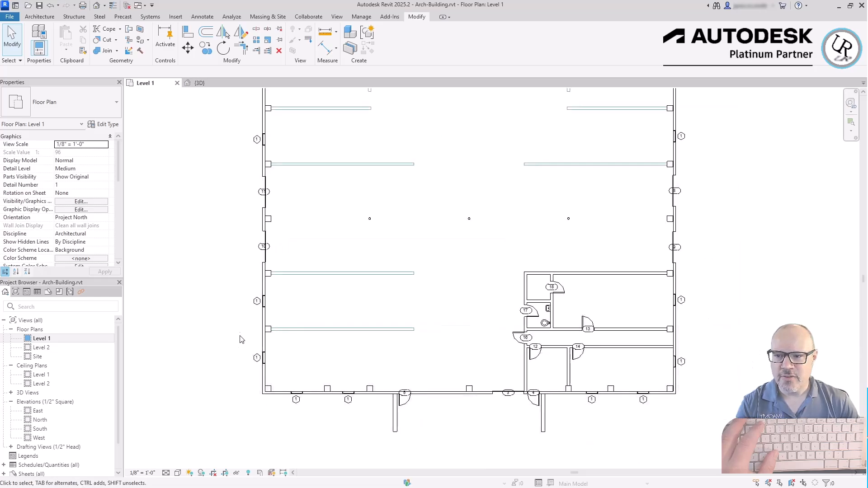
pyautogui.press('z')
pyautogui.press('e')
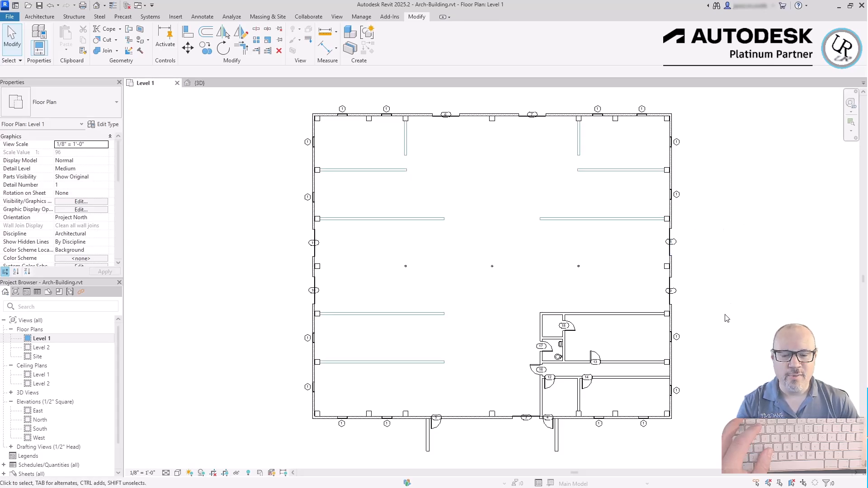
pyautogui.click(648, 172)
pyautogui.click(796, 196)
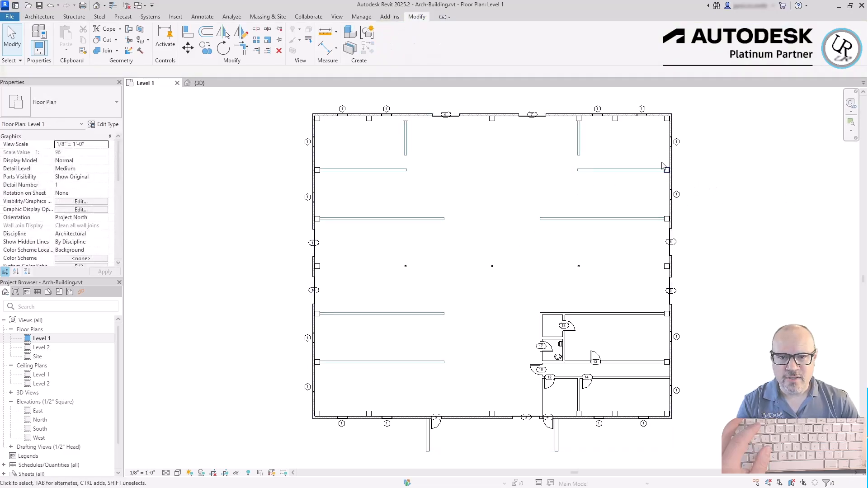
# Temporarily isolate the linked Building-Level 1.dwg in the Level 1 floor plan.
pyautogui.scroll(3, 663, 196)
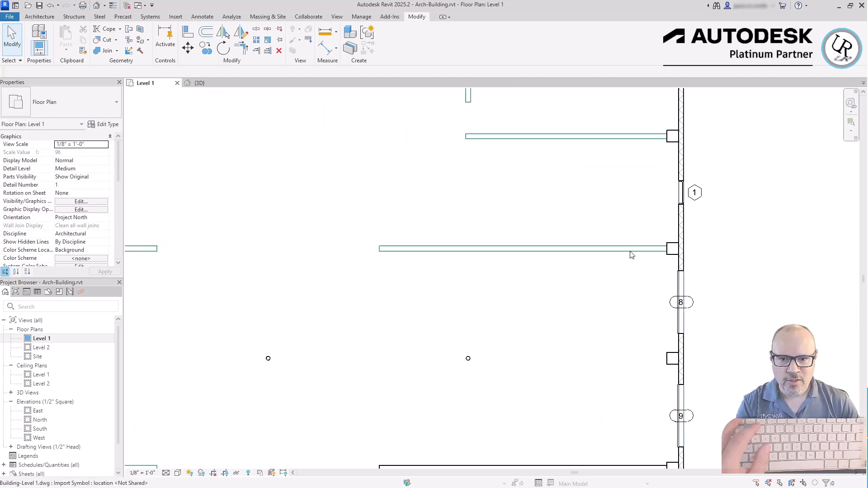
pyautogui.scroll(-3, 633, 243)
pyautogui.click(603, 247)
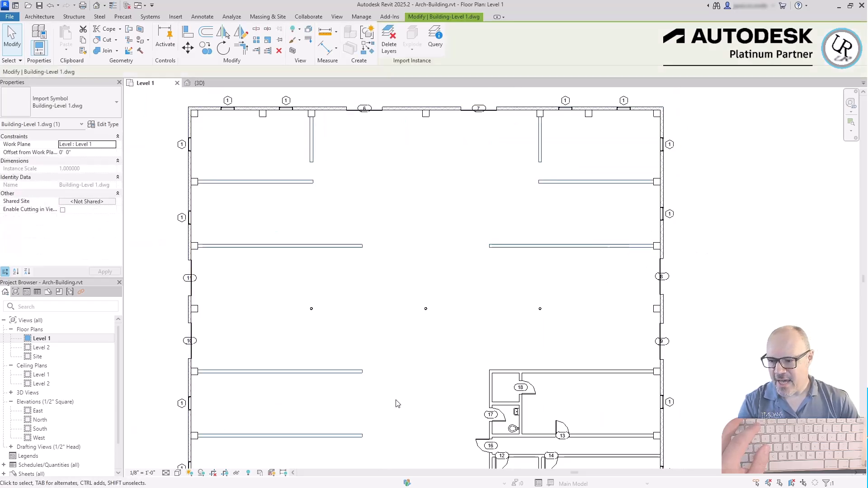
pyautogui.click(236, 473)
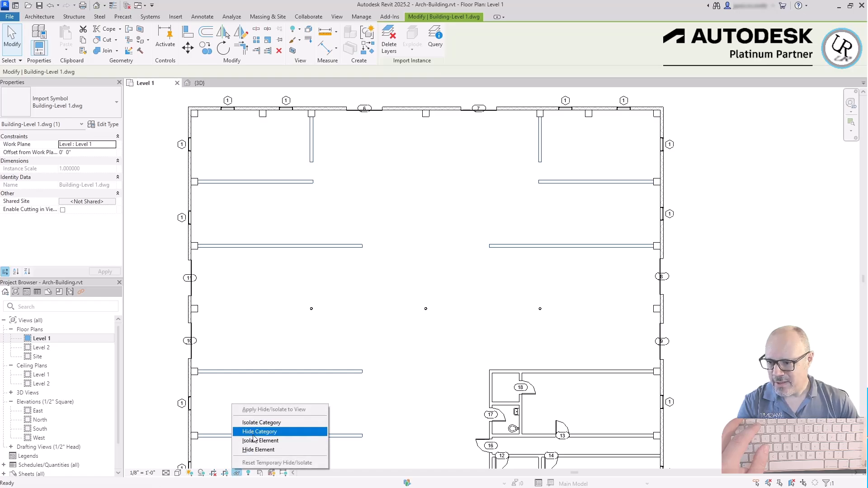
pyautogui.click(267, 431)
# Examine the isolated DWG's walls, columns and doors, and reset the temporary hide/isolate.
pyautogui.scroll(4, 680, 109)
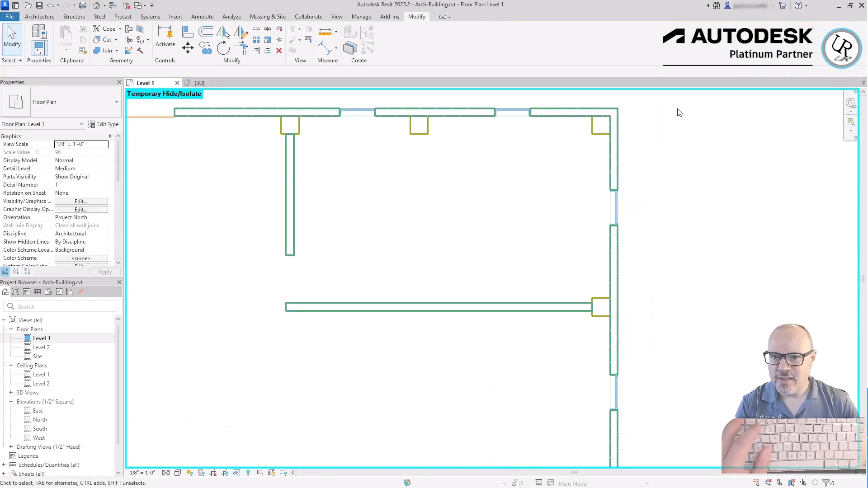
pyautogui.scroll(-3, 674, 113)
pyautogui.scroll(-3, 590, 165)
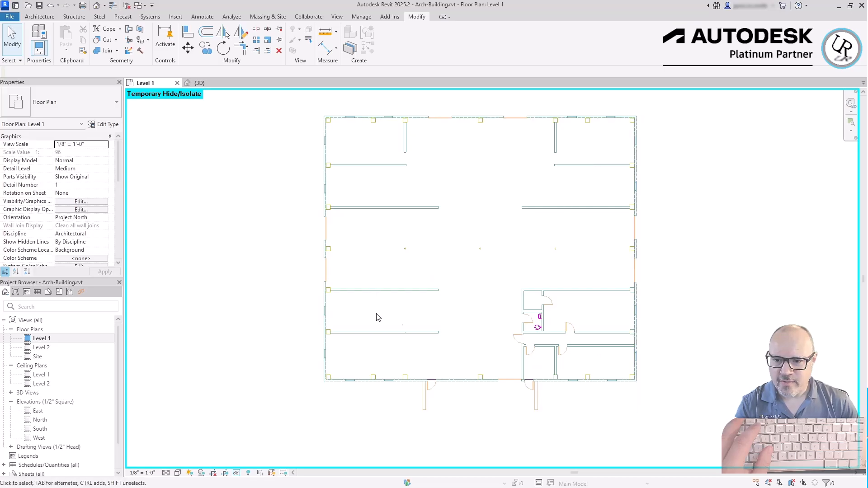
pyautogui.scroll(4, 545, 402)
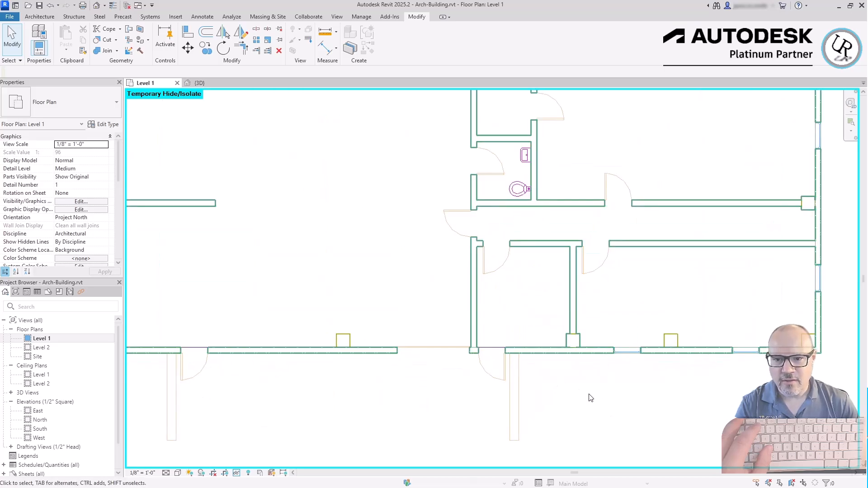
pyautogui.scroll(-3, 589, 398)
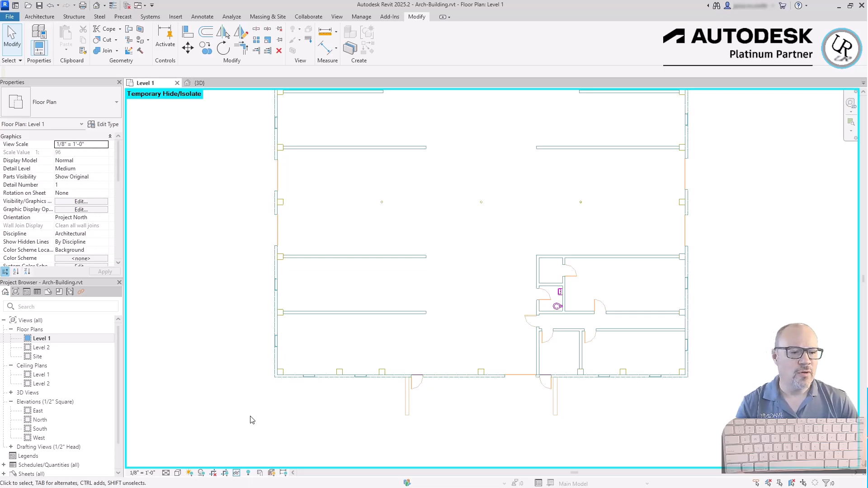
pyautogui.click(236, 472)
pyautogui.click(271, 462)
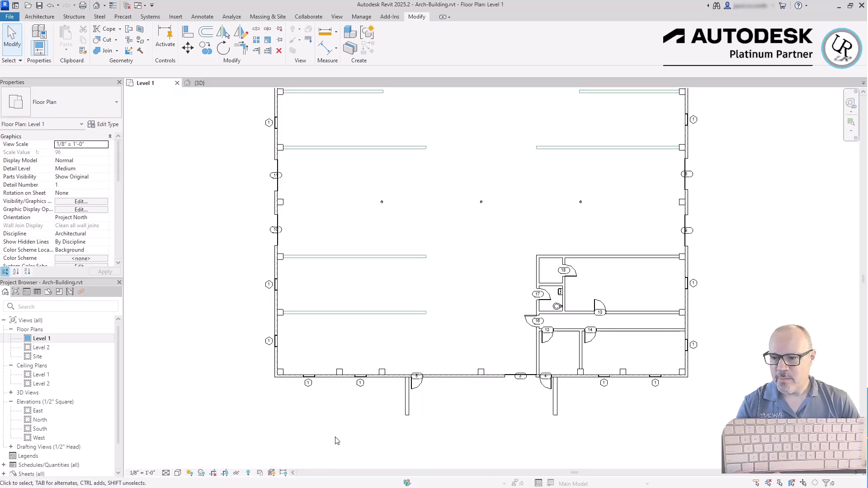
pyautogui.click(387, 318)
pyautogui.press('Delete')
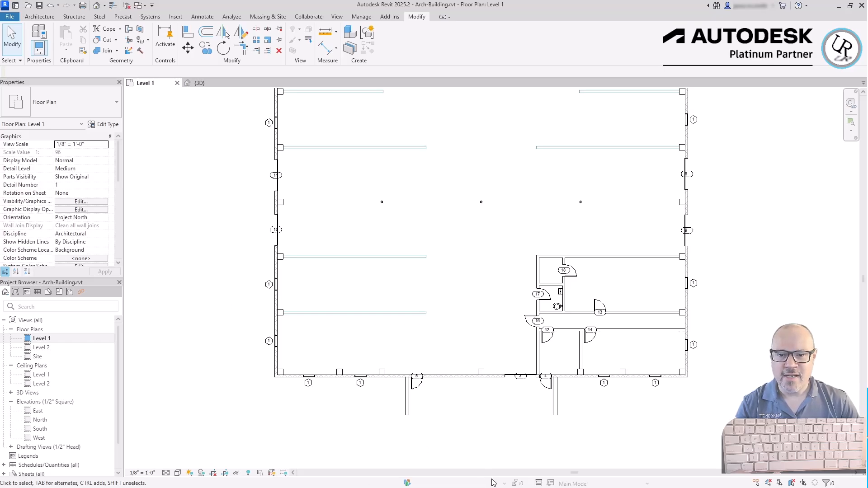
pyautogui.scroll(-2, 572, 446)
pyautogui.scroll(2, 565, 246)
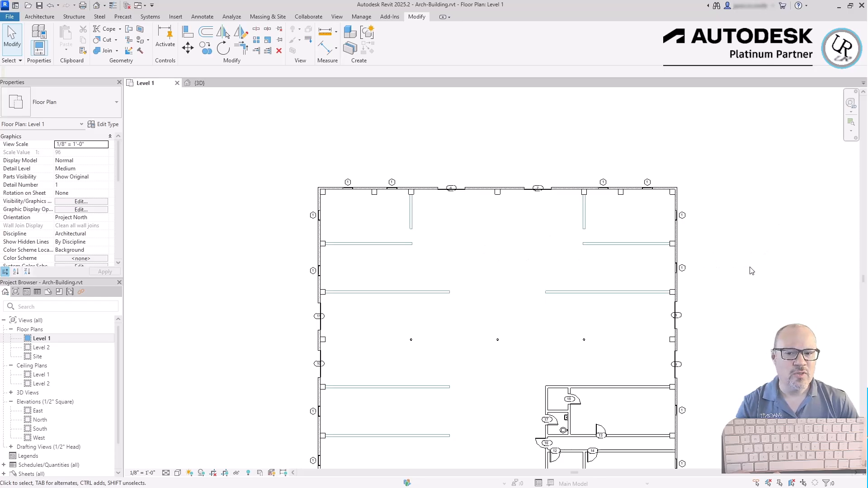
pyautogui.scroll(3, 589, 277)
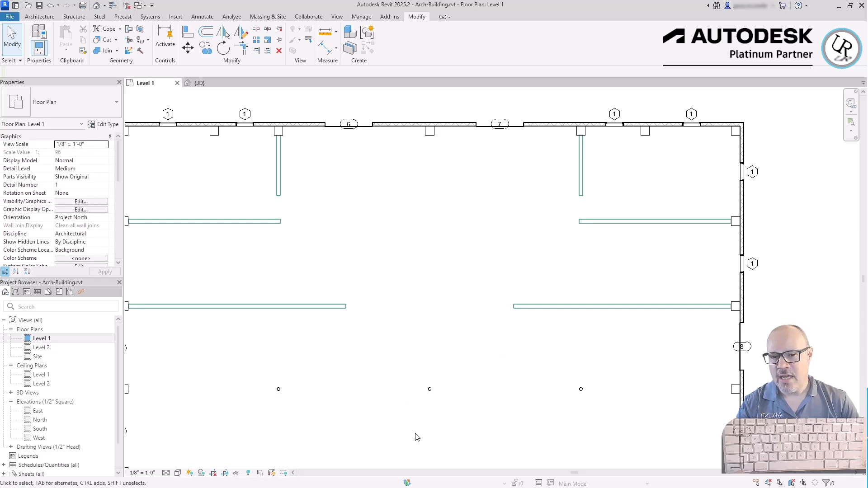
pyautogui.scroll(-2, 580, 145)
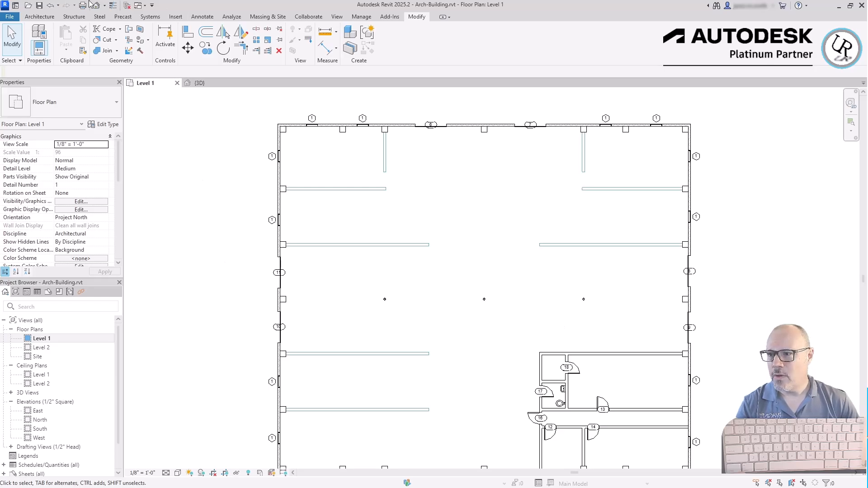
# Add MEP-Building.rvt as a Revit link in Manage Links, positioned Auto - Project Base Point to Project Base Point.
pyautogui.click(176, 16)
pyautogui.click(258, 45)
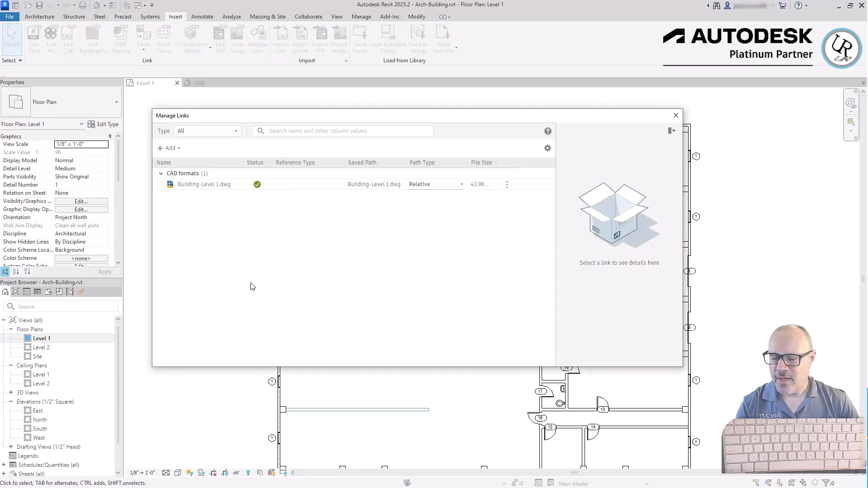
pyautogui.click(170, 148)
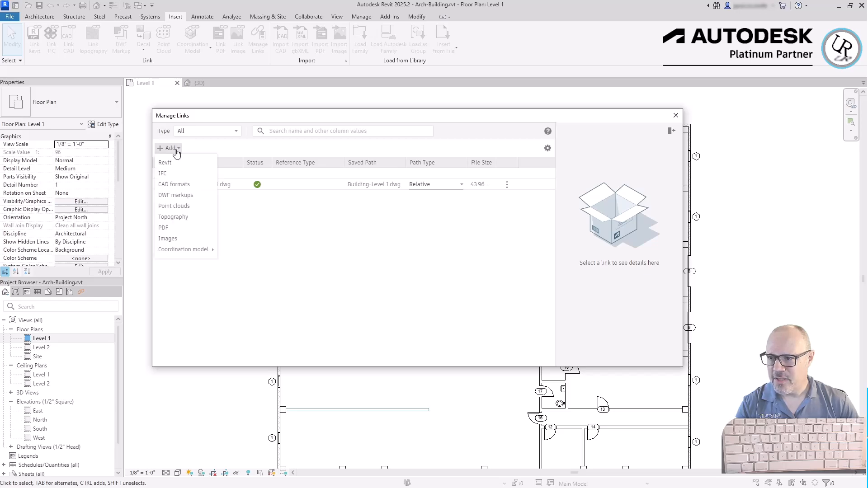
pyautogui.click(163, 164)
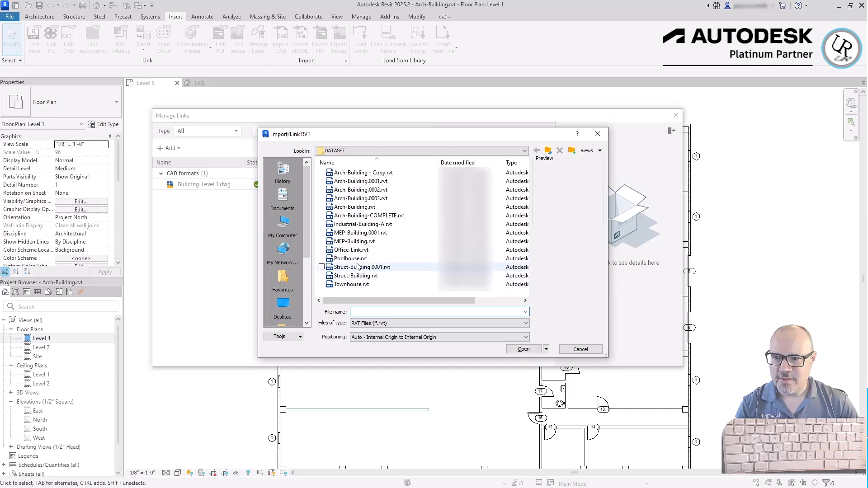
pyautogui.click(362, 243)
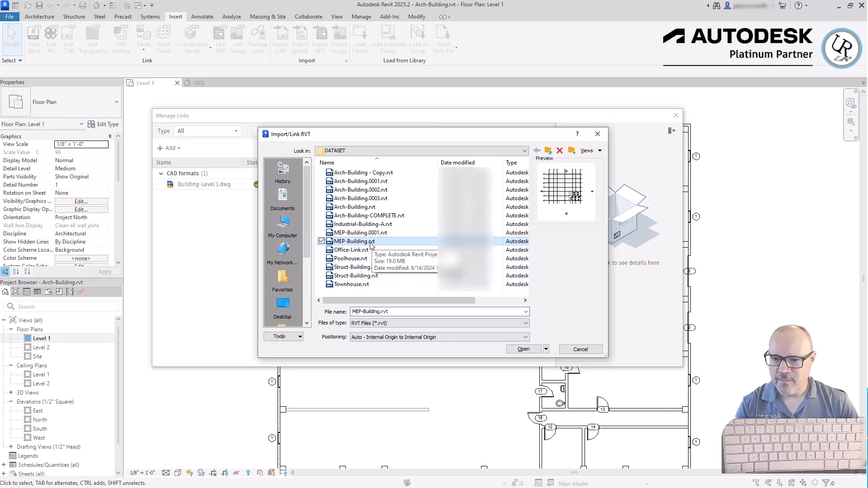
pyautogui.click(373, 322)
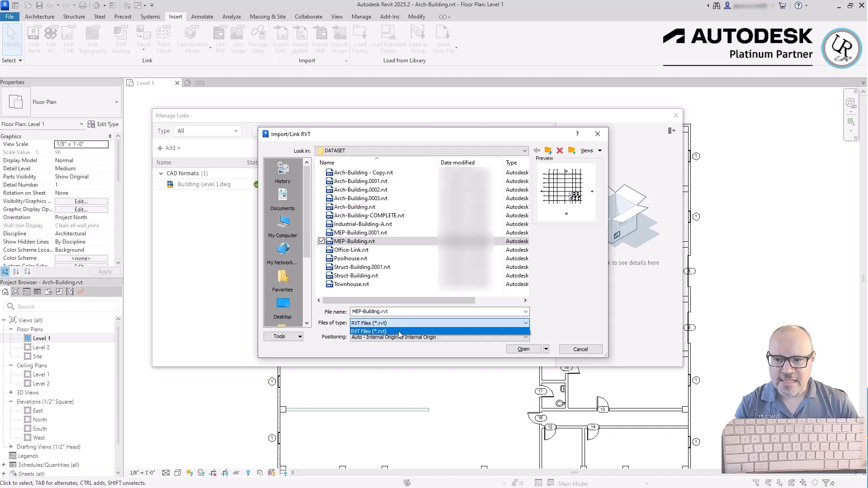
pyautogui.click(357, 331)
pyautogui.click(379, 338)
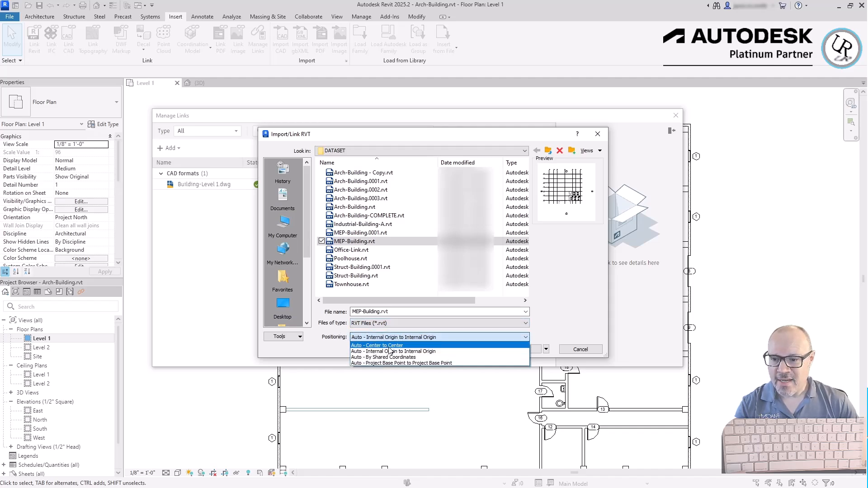
pyautogui.click(371, 363)
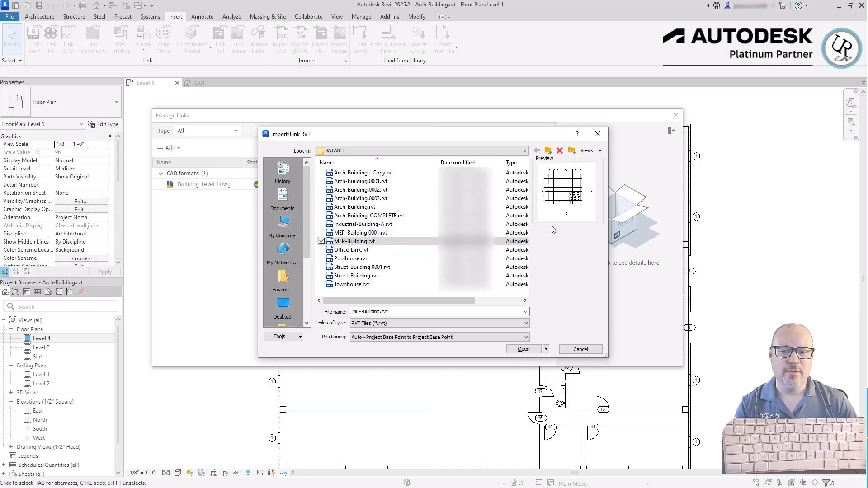
pyautogui.press('Return')
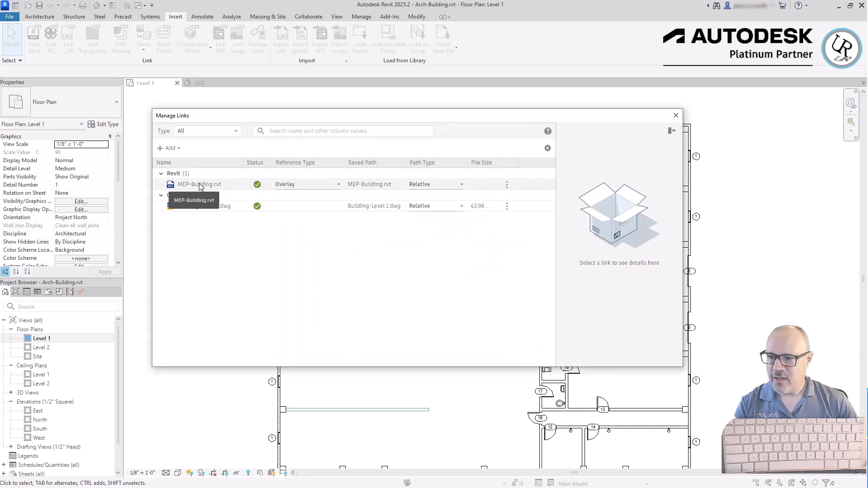
# Change the reference type of the MEP-Building.rvt link to Attachment.
pyautogui.click(186, 185)
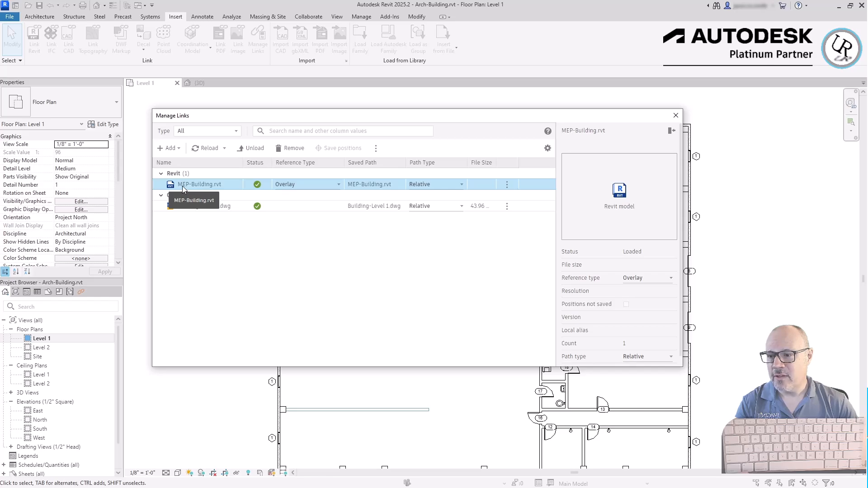
pyautogui.click(340, 184)
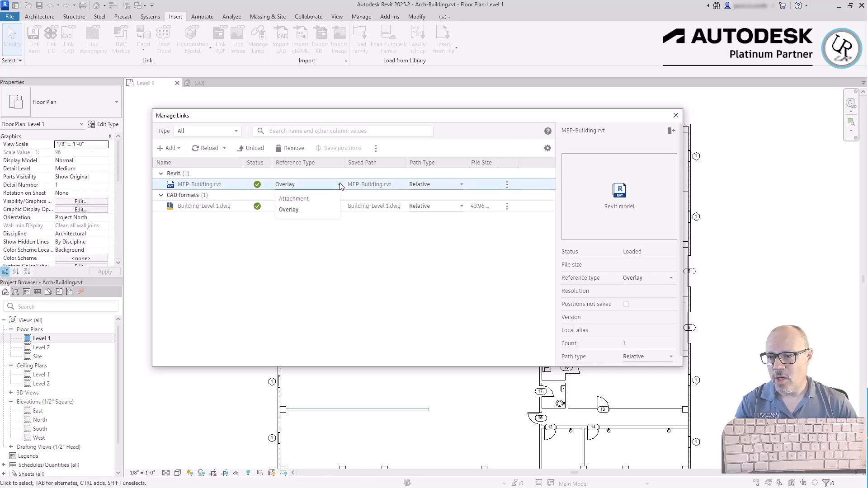
pyautogui.click(289, 210)
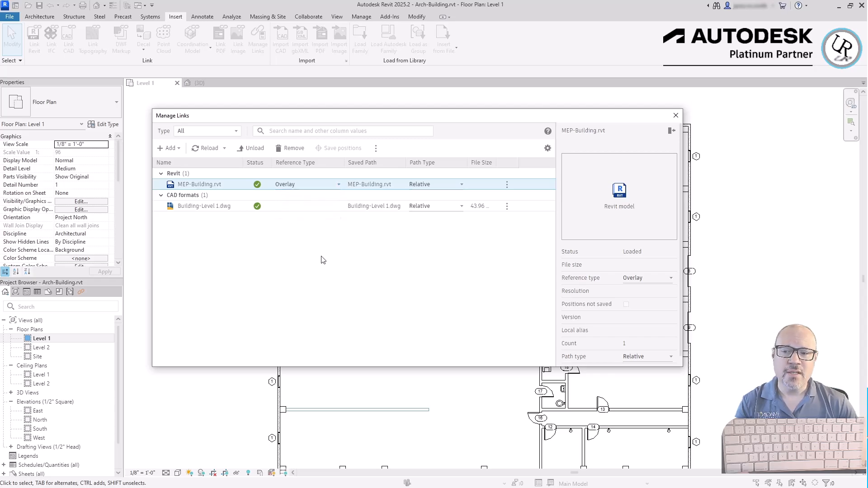
pyautogui.click(340, 184)
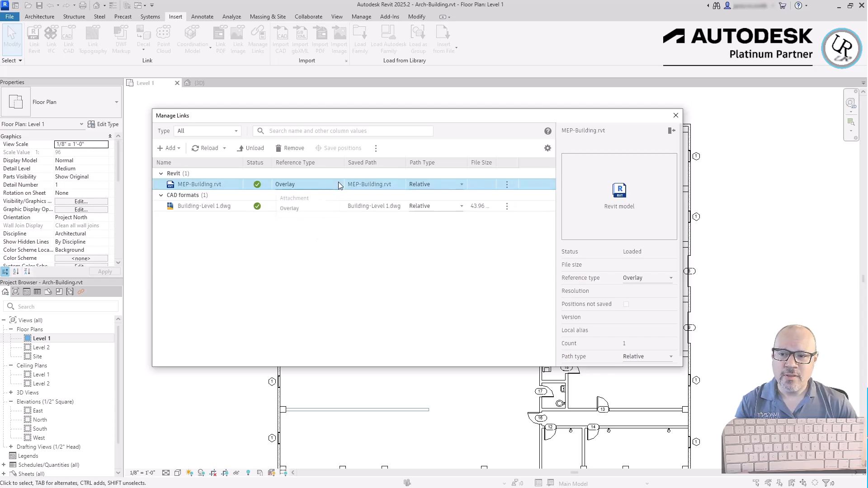
pyautogui.click(293, 196)
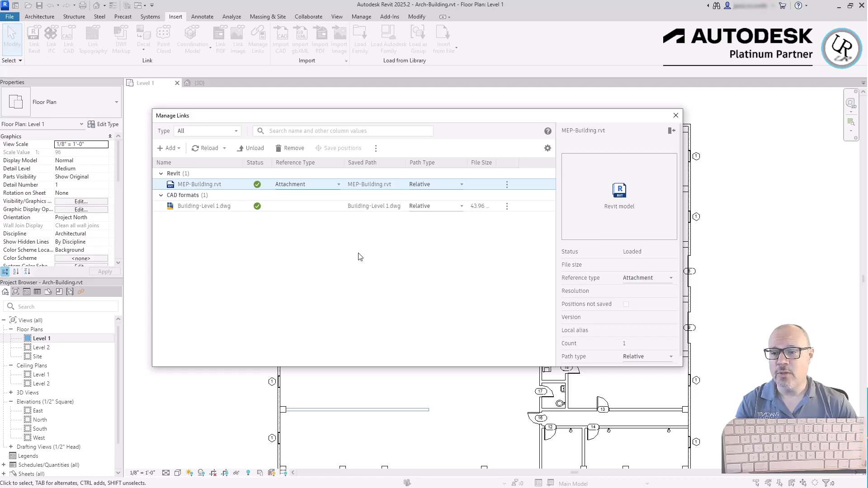
# Set the MEP-Building.rvt link's reference type to Overlay and its path type to Relative.
pyautogui.click(339, 184)
pyautogui.click(287, 210)
pyautogui.click(461, 184)
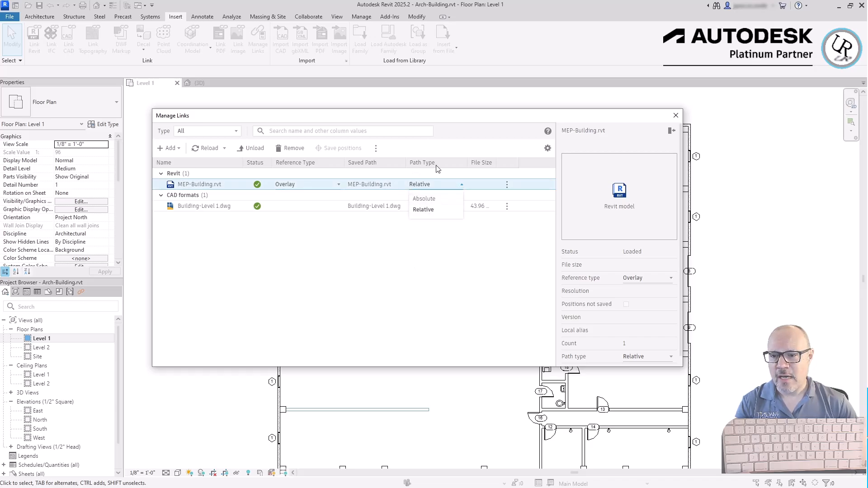
pyautogui.click(424, 210)
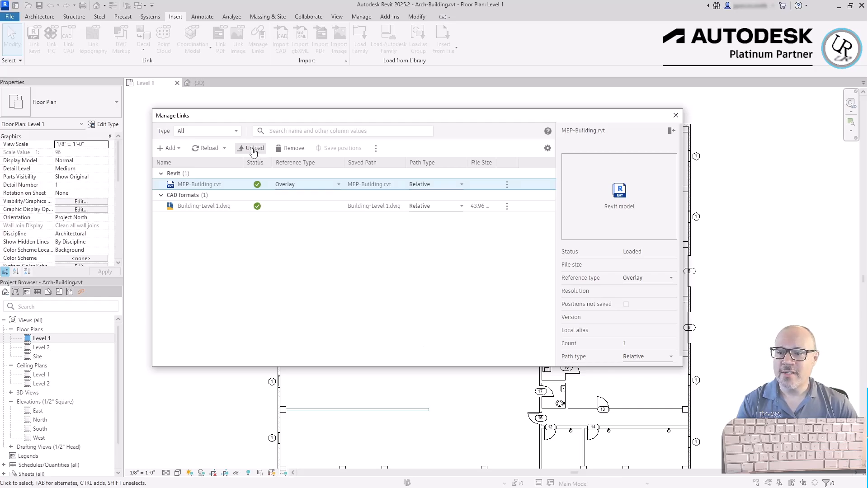
# Unload the Building-Level 1.dwg link and close Manage Links.
pyautogui.click(216, 207)
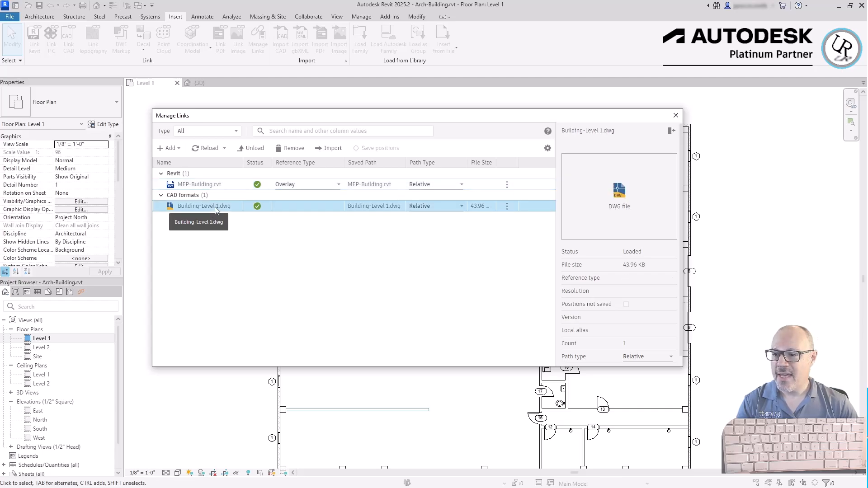
pyautogui.click(255, 149)
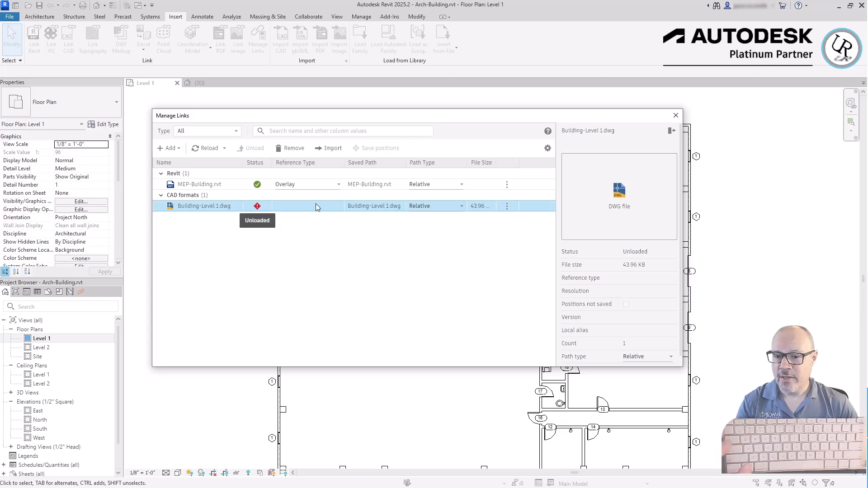
pyautogui.click(676, 116)
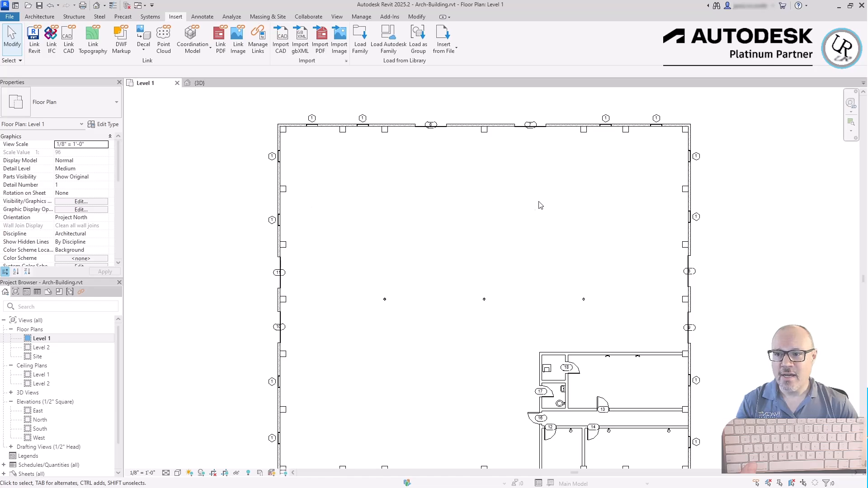
# Reload the Building-Level 1.dwg link from Manage Links.
pyautogui.click(256, 42)
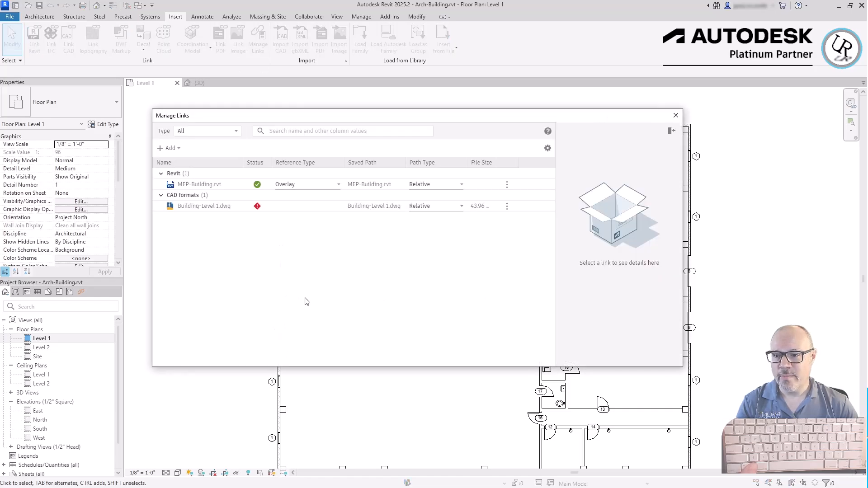
pyautogui.click(206, 207)
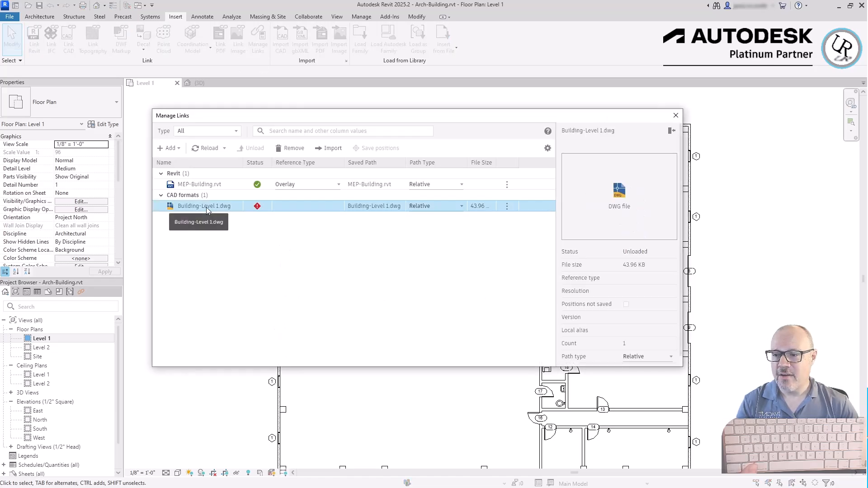
pyautogui.click(205, 149)
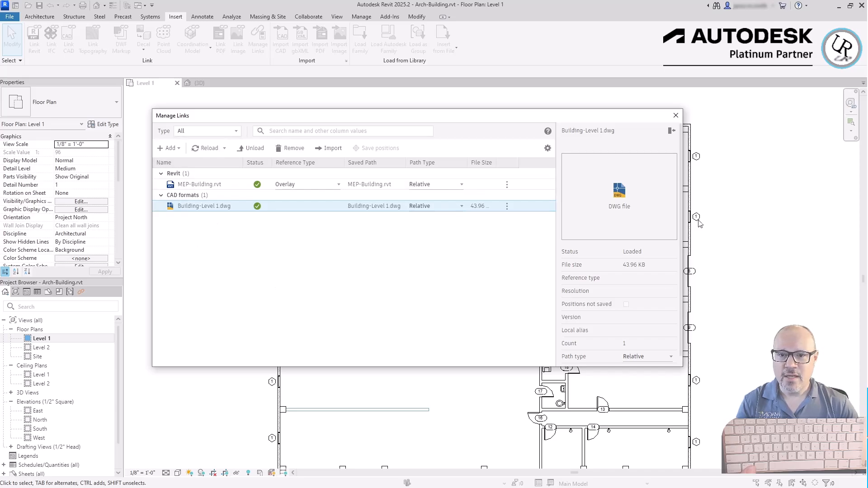
# Link the Struct-Building.rvt model through Manage Links with project base point to project base point positioning, then close Manage Links.
pyautogui.moveTo(660, 119); pyautogui.dragTo(740, 168)
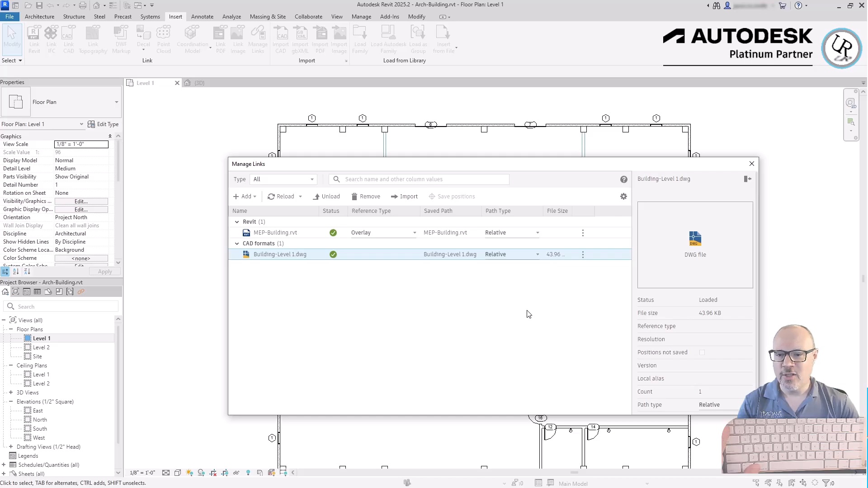
pyautogui.click(245, 196)
pyautogui.click(247, 211)
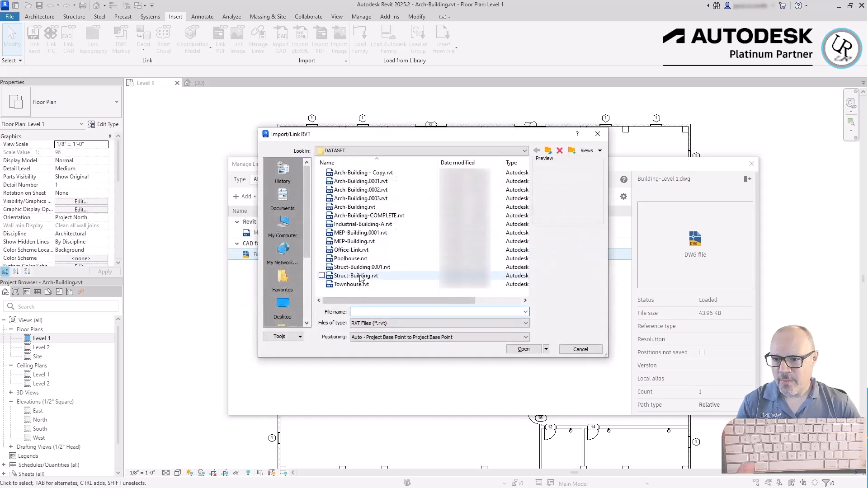
pyautogui.click(356, 276)
pyautogui.click(536, 353)
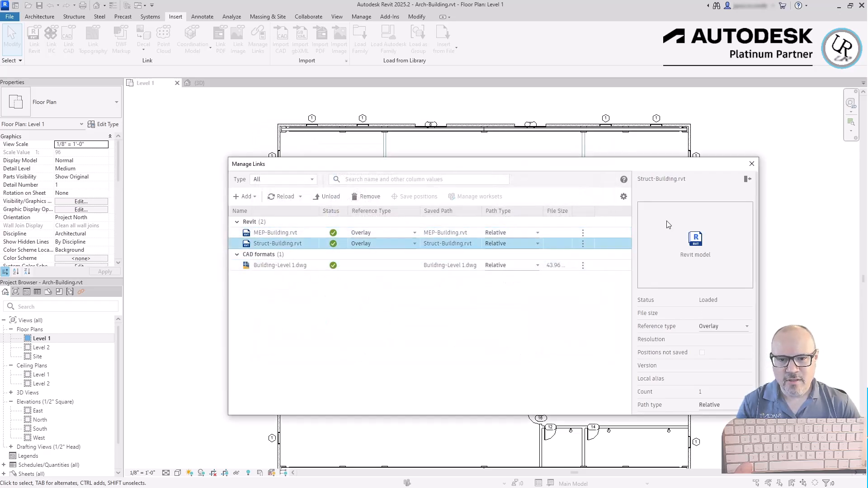
pyautogui.click(752, 164)
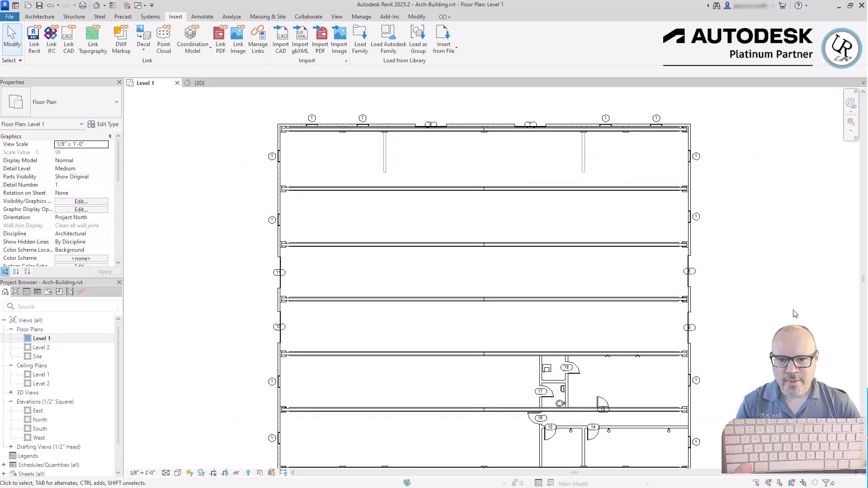
# Select the fixtures and the structural beams on the Level 1 plan to identify which linked Revit model each belongs to.
pyautogui.click(310, 300)
pyautogui.press('Escape')
pyautogui.scroll(5, 583, 448)
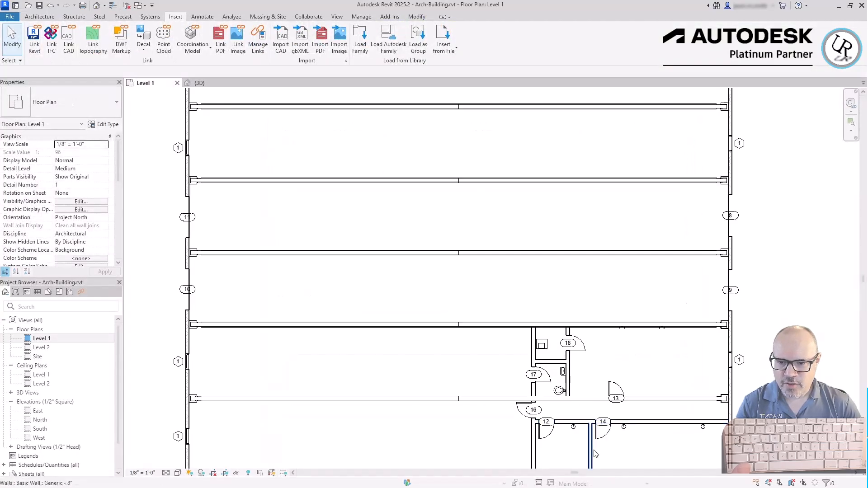
pyautogui.click(547, 402)
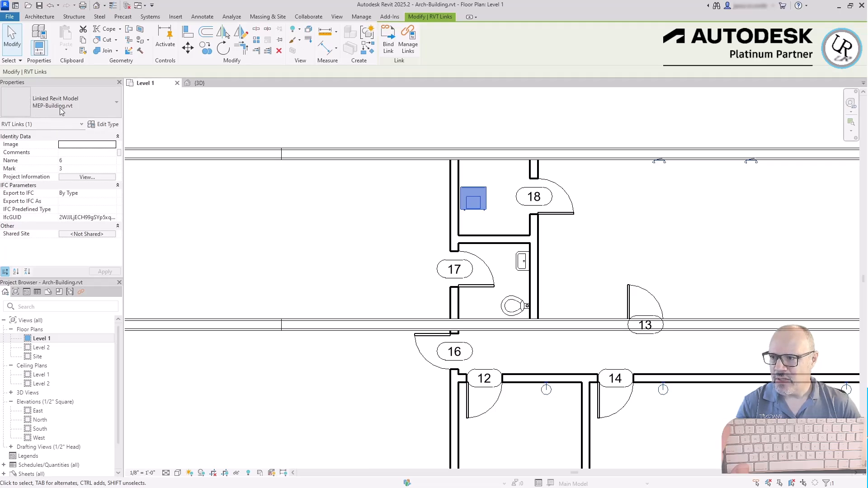
pyautogui.scroll(-5, 697, 302)
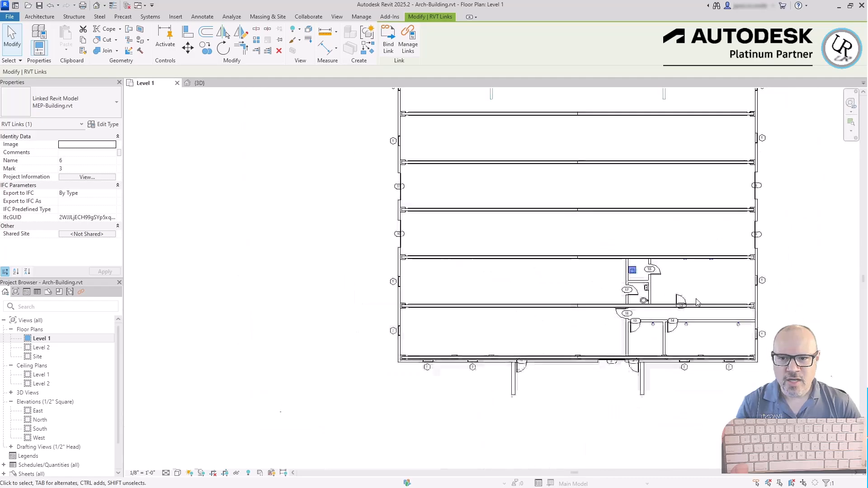
pyautogui.click(321, 280)
pyautogui.click(461, 261)
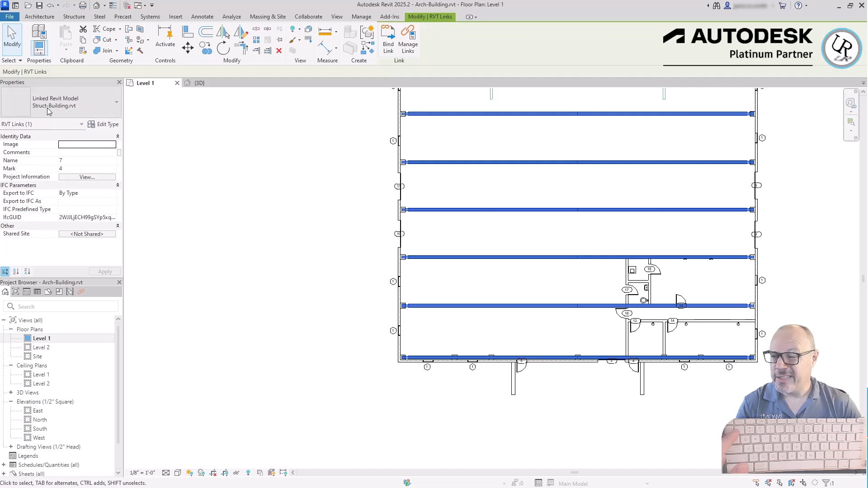
pyautogui.click(296, 183)
pyautogui.scroll(-3, 707, 449)
pyautogui.scroll(3, 812, 380)
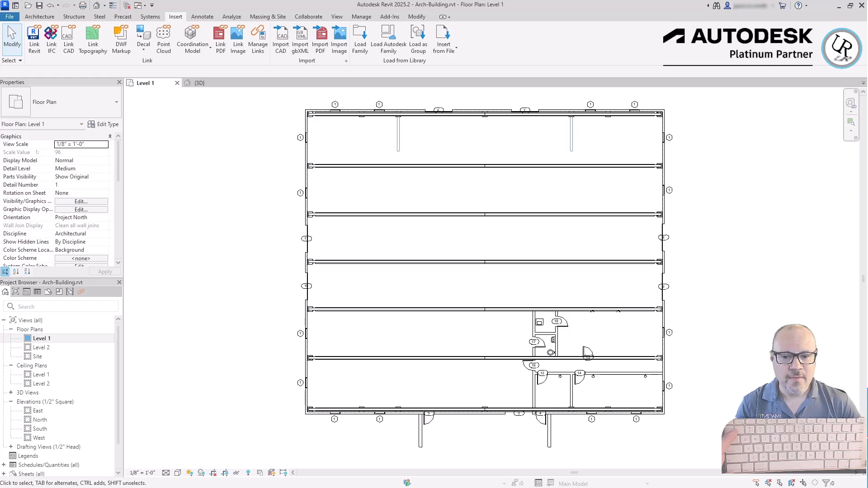
# Inspect the linked MEP fixtures and structural framing around doors 12 to 14 on the Level 1 plan.
pyautogui.scroll(4, 651, 441)
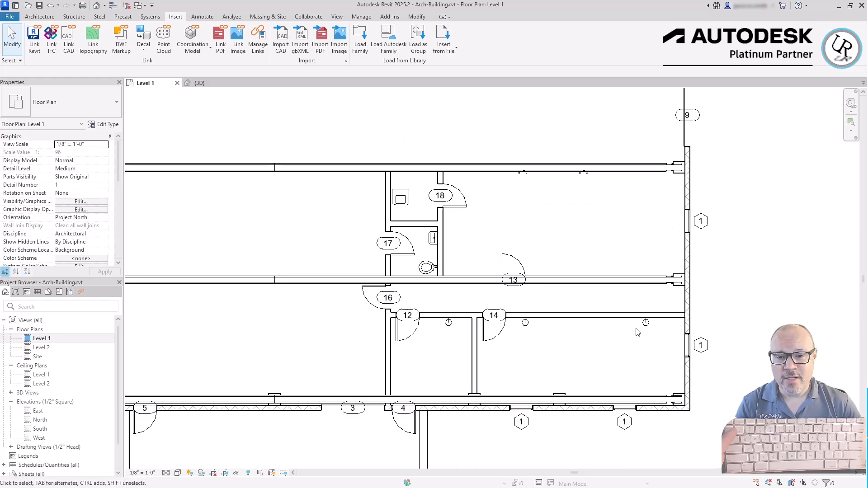
pyautogui.scroll(2, 647, 329)
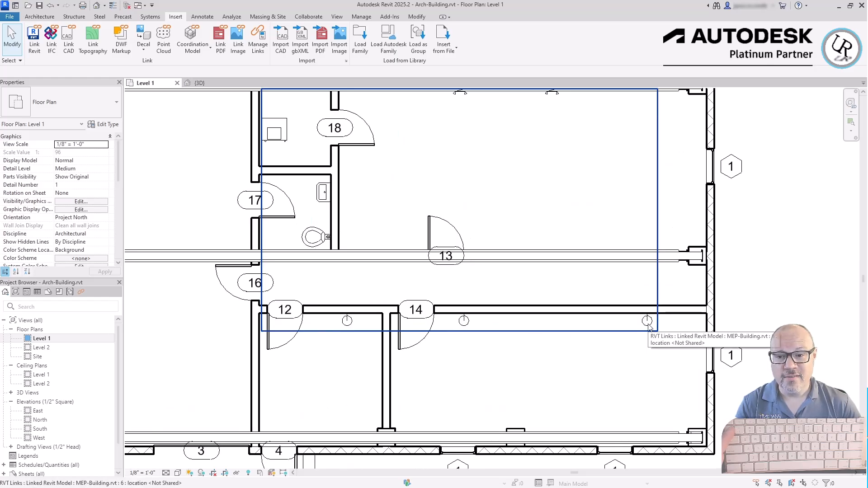
pyautogui.click(648, 323)
pyautogui.click(762, 313)
pyautogui.click(621, 263)
pyautogui.click(782, 266)
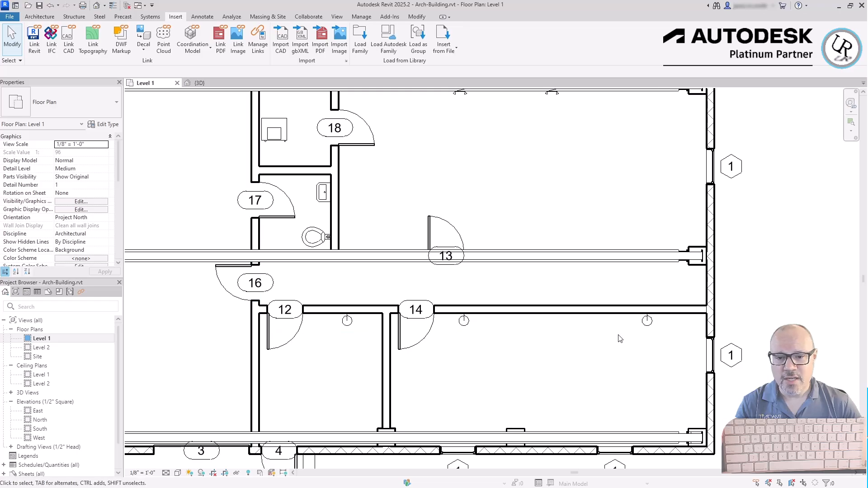
pyautogui.scroll(-3, 821, 343)
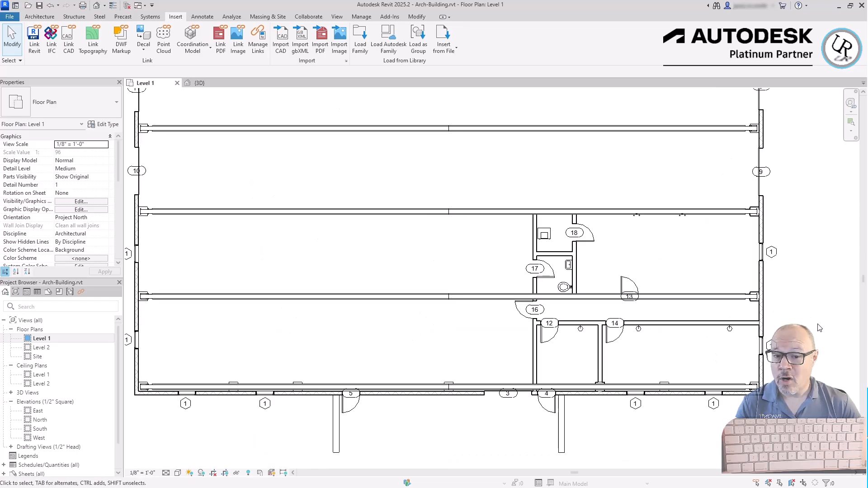
# Switch to the {3D} view and set its visual style to Wireframe.
pyautogui.hotkey('ctrl', 'Tab')
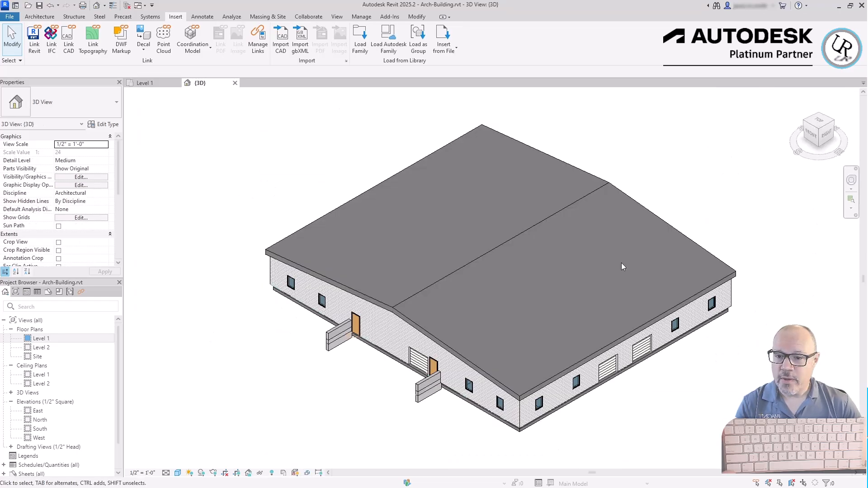
pyautogui.click(166, 473)
pyautogui.click(178, 473)
pyautogui.click(199, 416)
# Examine the linked structural frames and MEP ductwork inside the wireframe building from several angles.
pyautogui.keyDown('shift'); pyautogui.moveTo(505, 271); pyautogui.dragTo(505, 220, button='middle'); pyautogui.keyUp('shift')
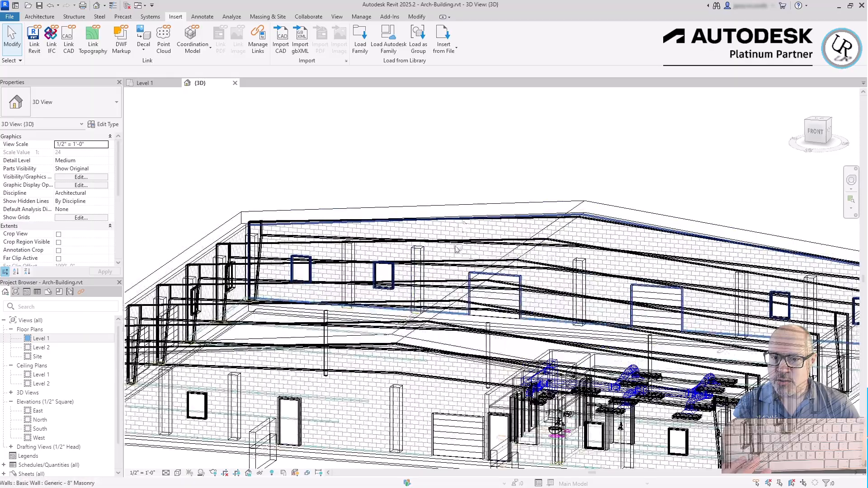
pyautogui.click(456, 247)
pyautogui.scroll(2, 651, 421)
pyautogui.keyDown('shift'); pyautogui.moveTo(651, 421); pyautogui.dragTo(543, 416, button='middle'); pyautogui.keyUp('shift')
pyautogui.scroll(-2, 522, 307)
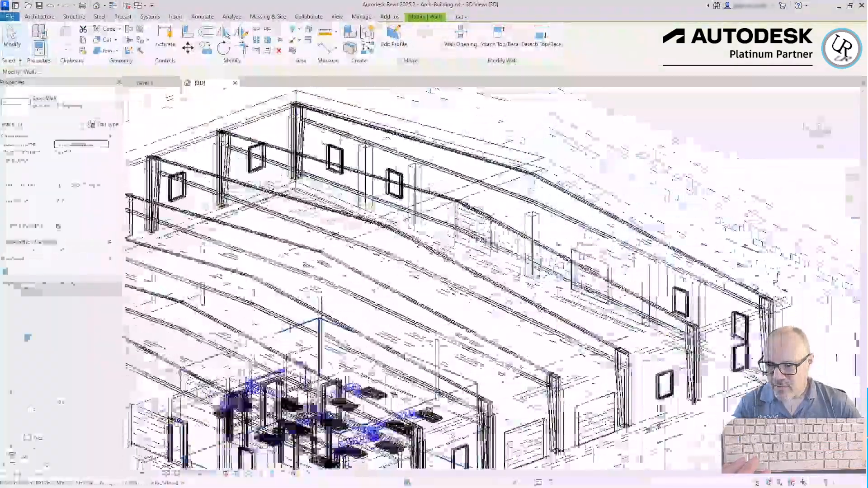
pyautogui.moveTo(522, 308); pyautogui.dragTo(608, 203, button='middle')
pyautogui.scroll(2, 370, 362)
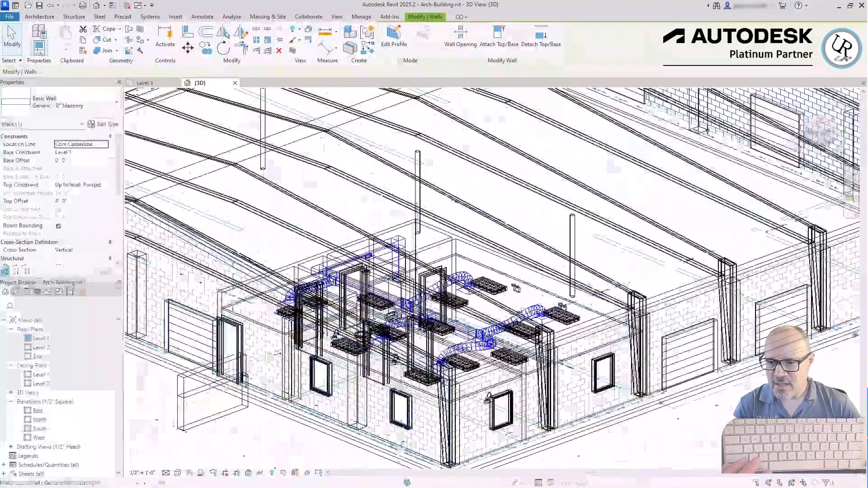
pyautogui.keyDown('shift'); pyautogui.moveTo(816, 339); pyautogui.dragTo(849, 347, button='middle'); pyautogui.keyUp('shift')
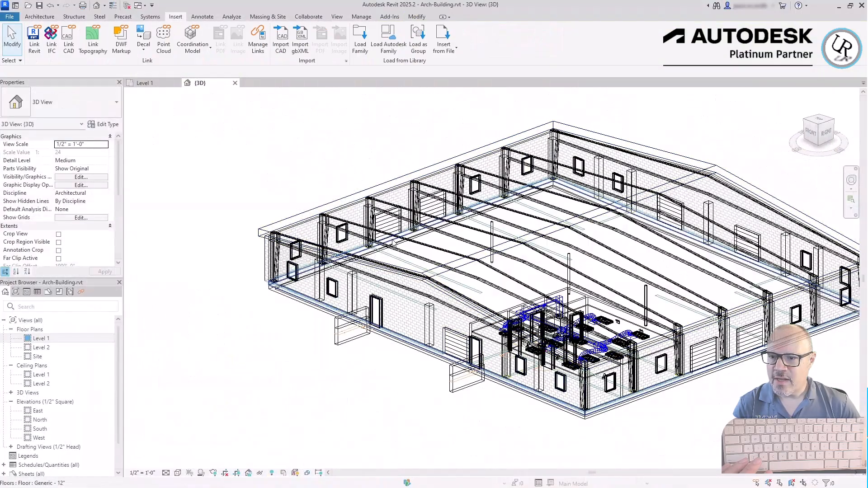
# Filter an area selection of the building to Building-Level 1.dwg and RVT Links only, and temporarily isolate those elements in the 3D view.
pyautogui.click(393, 243)
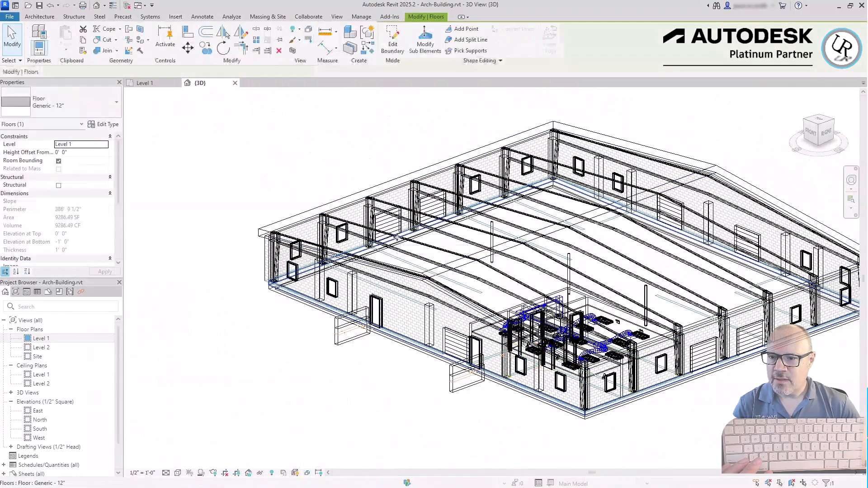
pyautogui.moveTo(724, 384); pyautogui.dragTo(603, 217)
pyautogui.click(387, 43)
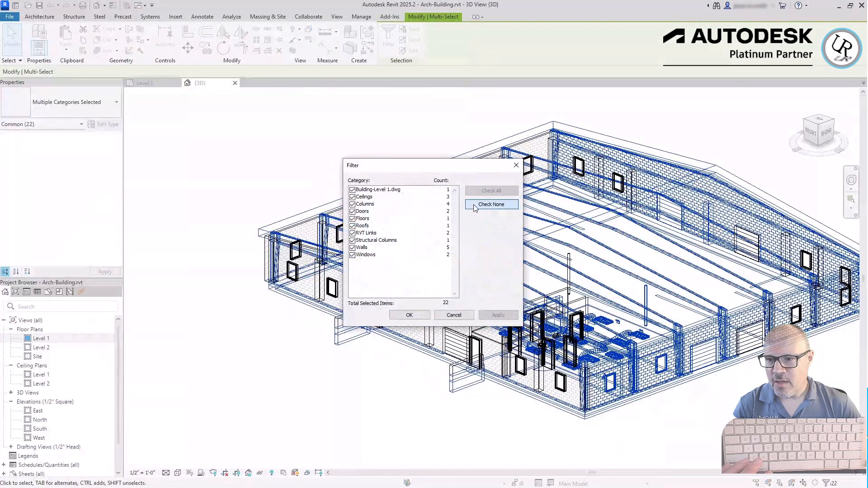
pyautogui.click(475, 206)
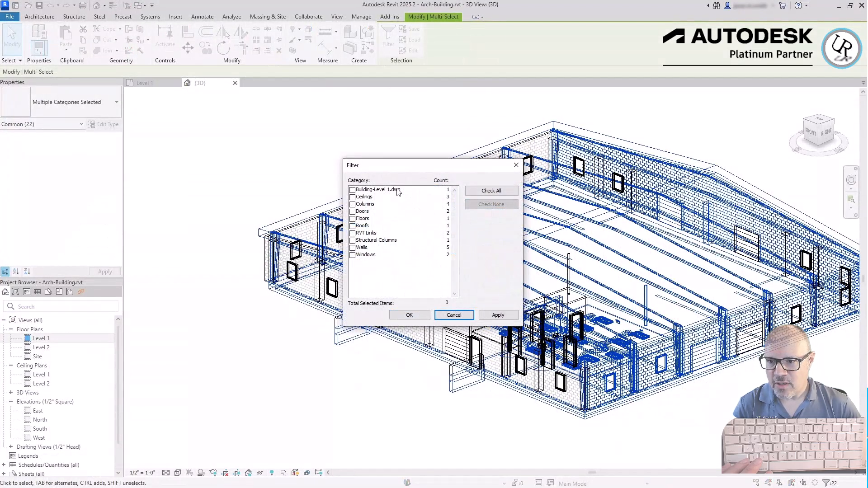
pyautogui.click(353, 234)
pyautogui.click(353, 191)
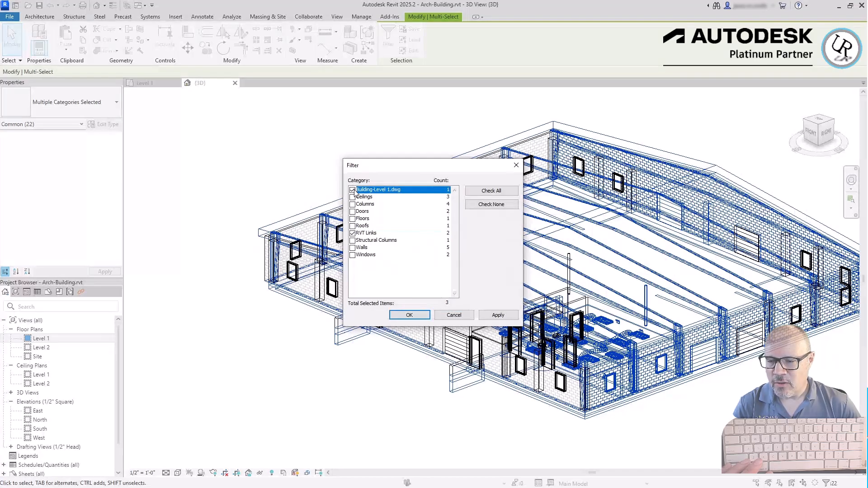
pyautogui.click(409, 315)
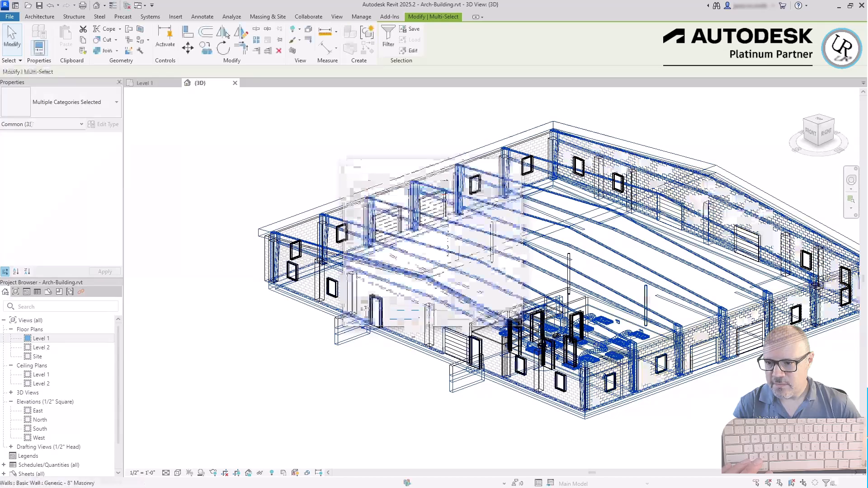
pyautogui.click(260, 473)
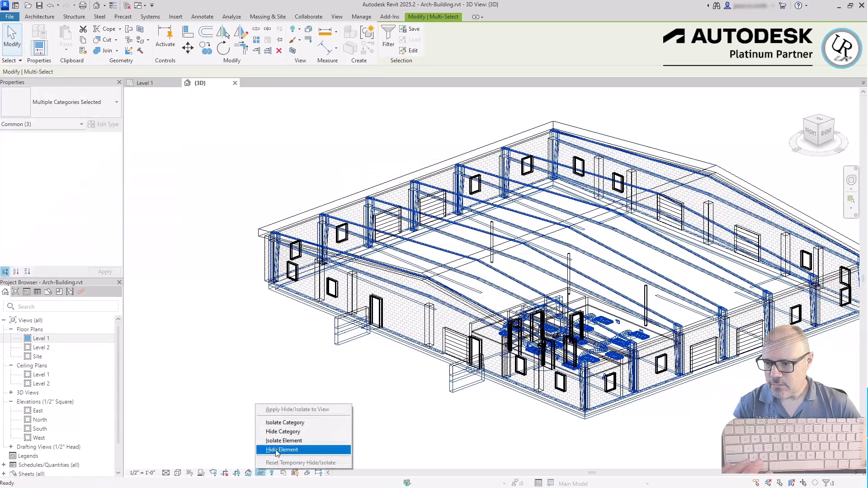
pyautogui.click(283, 440)
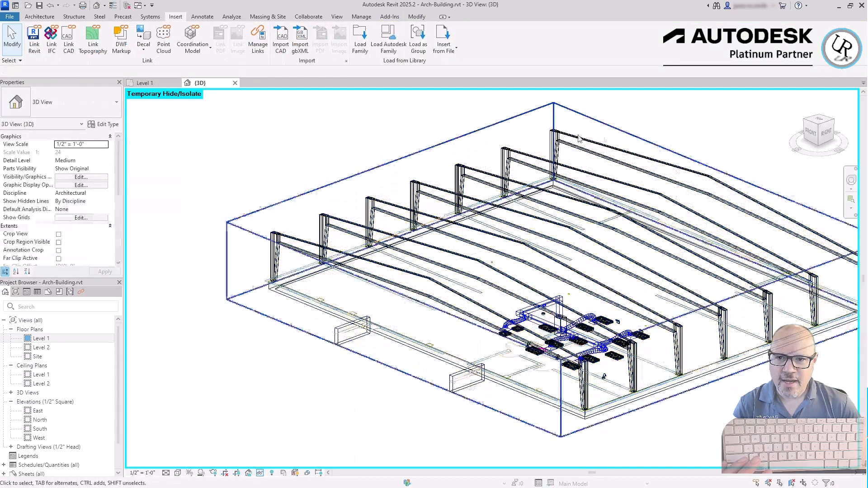
# Examine the isolated structural frames, MEP ductwork and DWG linework from different angles in the 3D view.
pyautogui.click(335, 335)
pyautogui.click(407, 333)
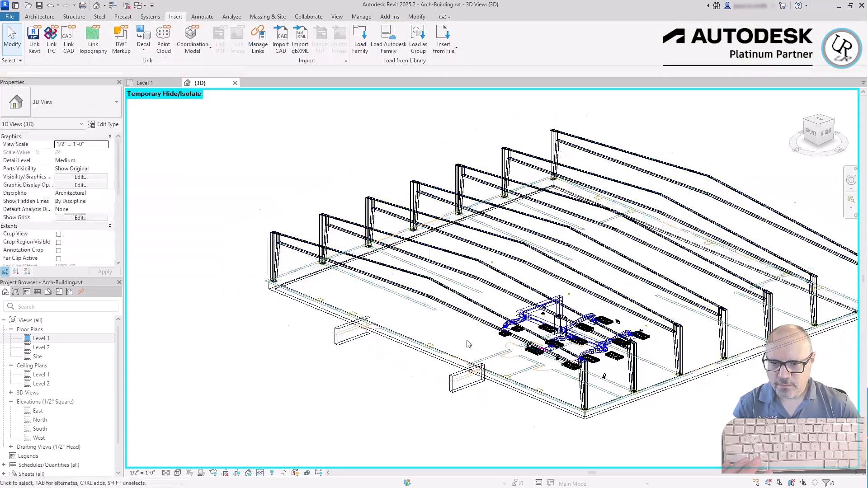
pyautogui.click(616, 358)
pyautogui.click(731, 393)
pyautogui.keyDown('shift'); pyautogui.moveTo(298, 298); pyautogui.dragTo(476, 267, button='middle'); pyautogui.keyUp('shift')
pyautogui.scroll(-3, 477, 267)
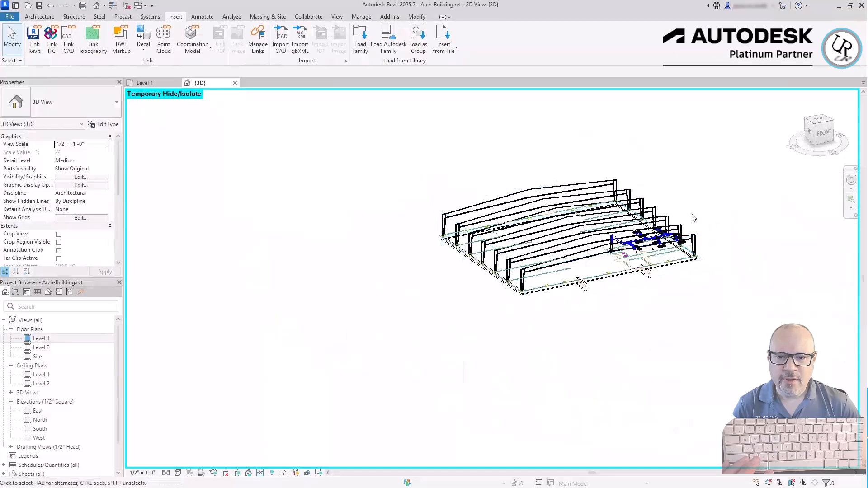
pyautogui.scroll(5, 691, 215)
pyautogui.click(707, 271)
pyautogui.moveTo(674, 361); pyautogui.dragTo(711, 336, button='middle')
pyautogui.click(663, 401)
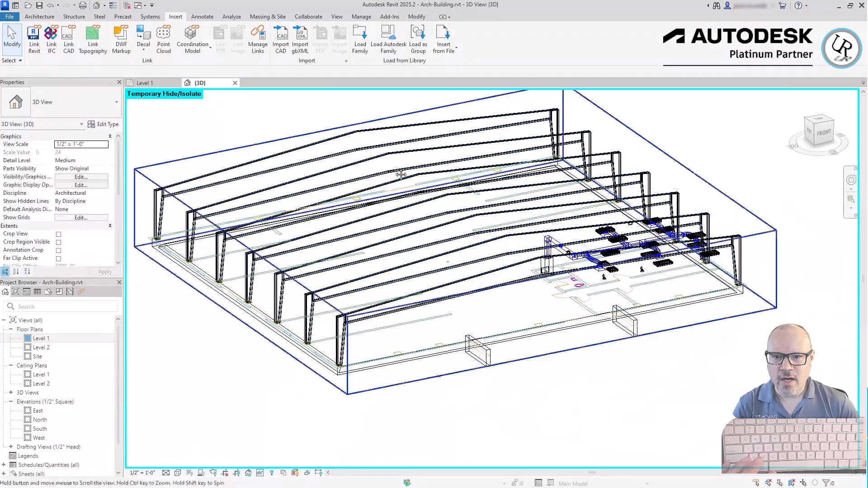
pyautogui.moveTo(400, 170); pyautogui.dragTo(395, 207, button='middle')
pyautogui.scroll(1, 395, 207)
pyautogui.moveTo(392, 282); pyautogui.dragTo(467, 262, button='middle')
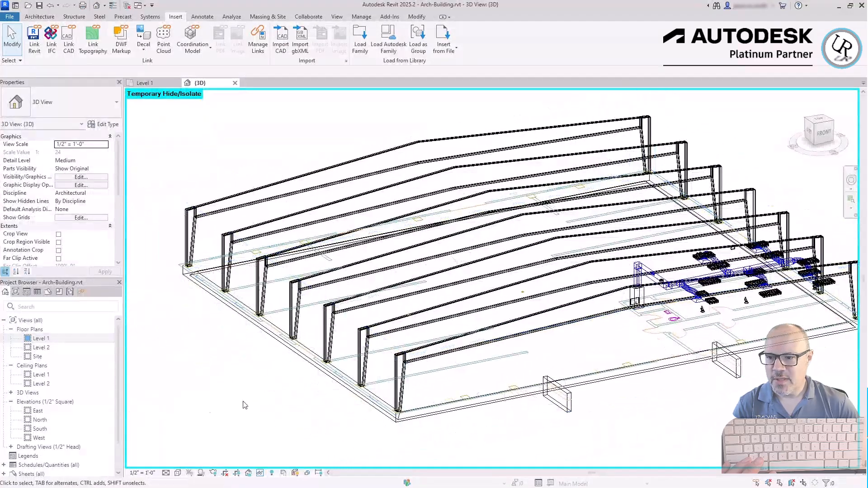
# Select all the isolated links and override their graphics in the view by element to Halftone.
pyautogui.moveTo(768, 420); pyautogui.dragTo(602, 185)
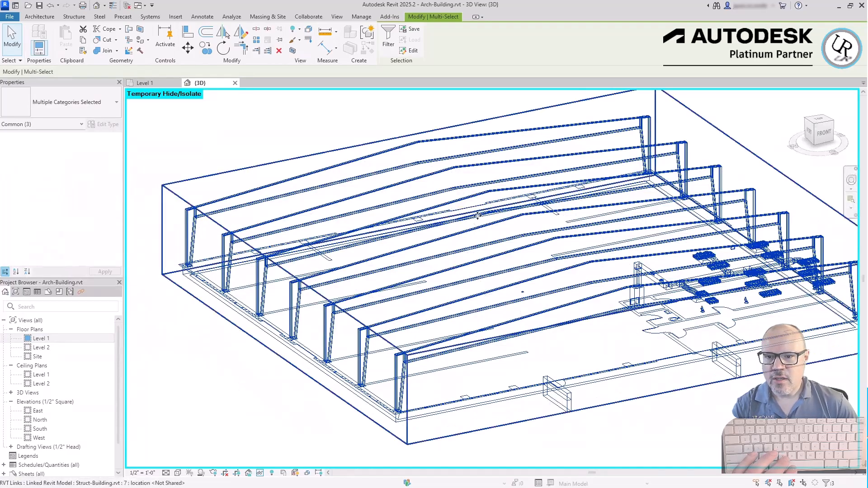
pyautogui.rightClick(313, 136)
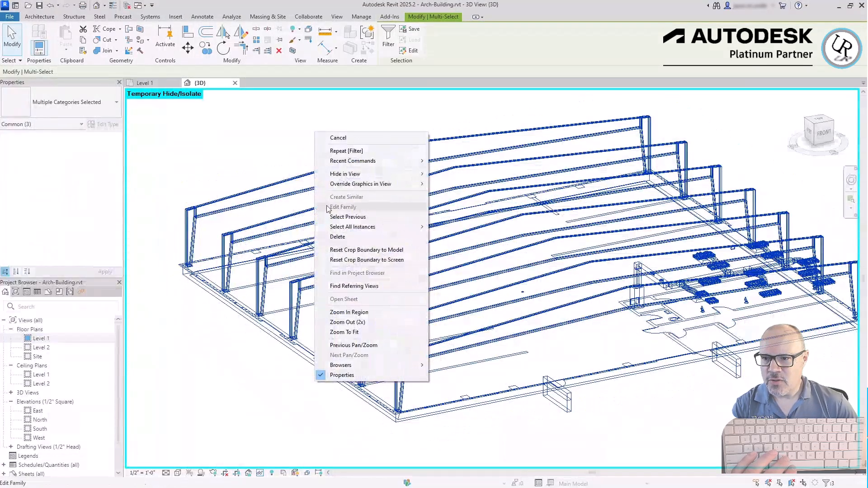
pyautogui.moveTo(365, 184)
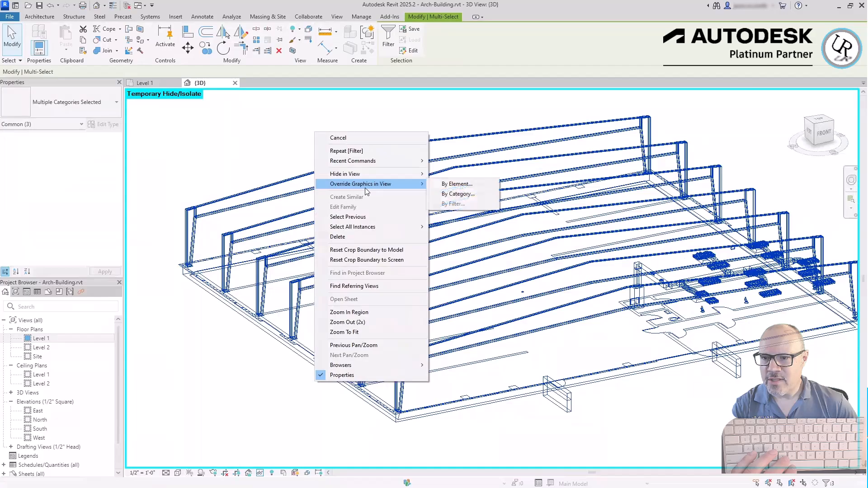
pyautogui.click(464, 187)
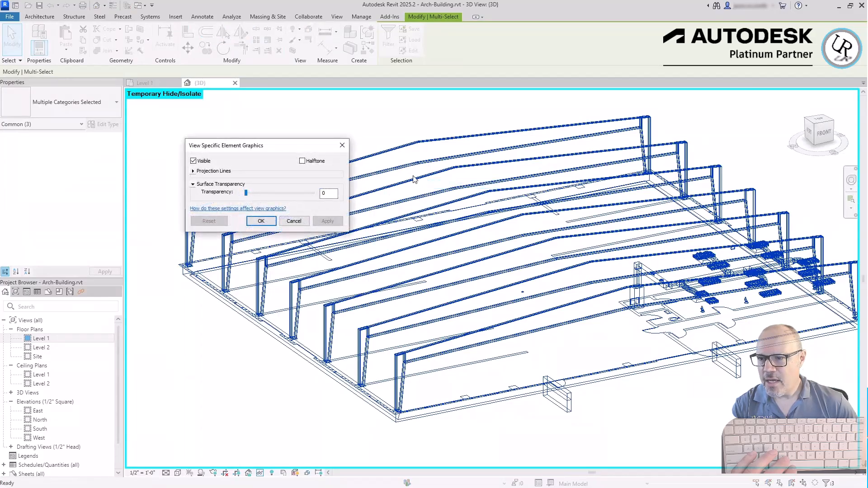
pyautogui.click(302, 161)
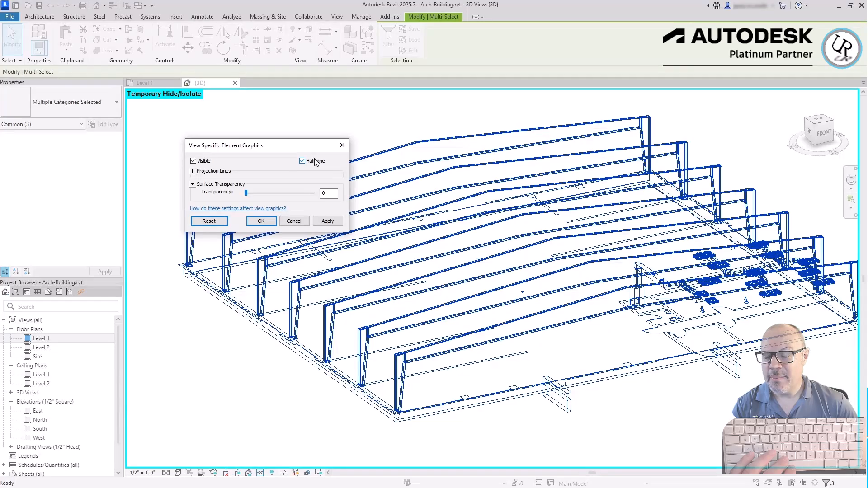
pyautogui.click(268, 223)
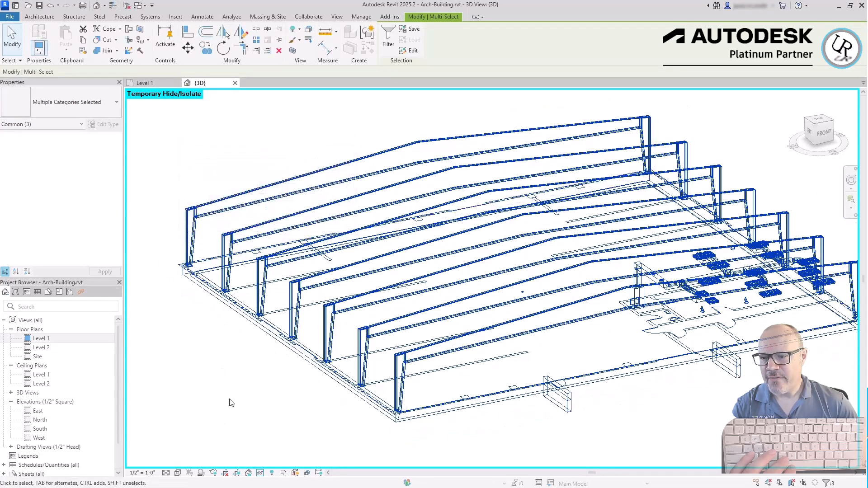
# Deselect the links and set the 3D view's visual style to Hidden Line.
pyautogui.click(229, 402)
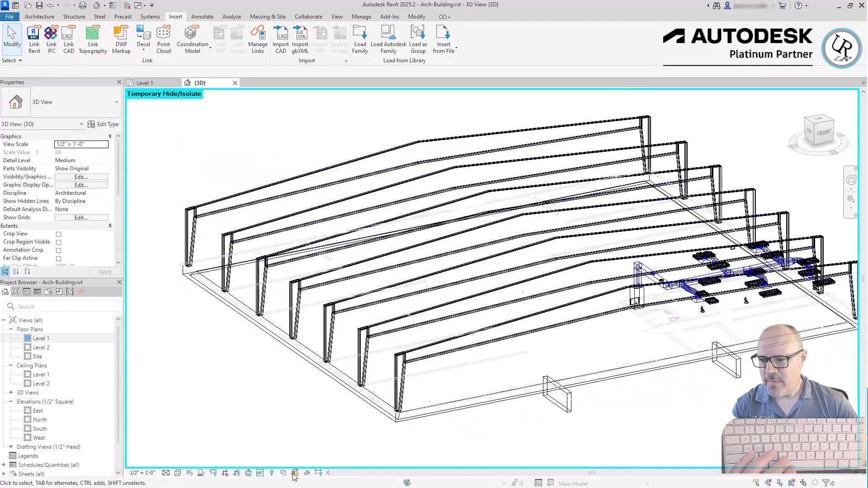
pyautogui.click(259, 473)
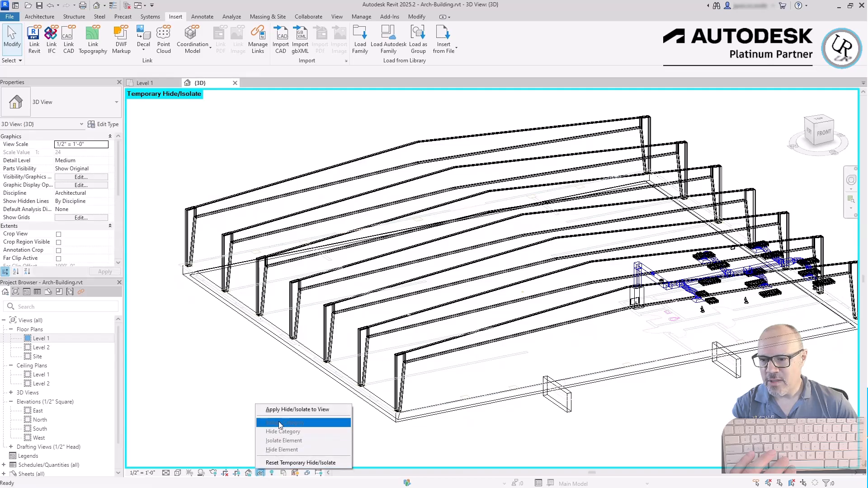
pyautogui.click(207, 436)
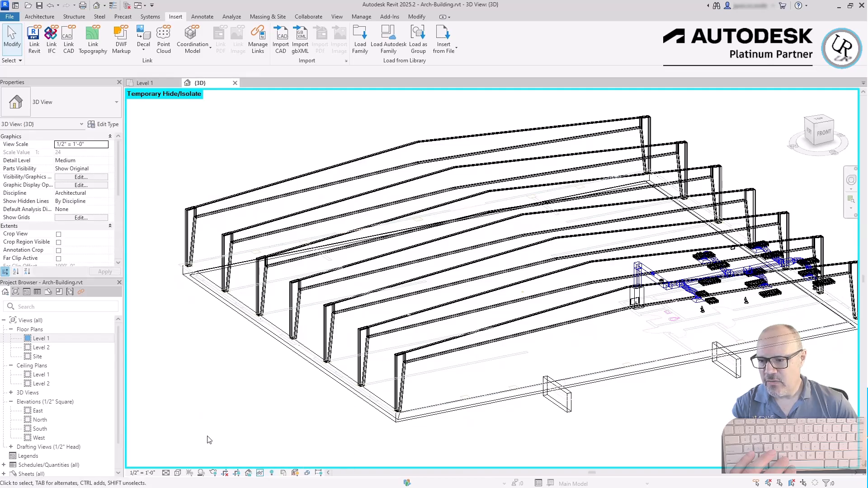
pyautogui.click(177, 473)
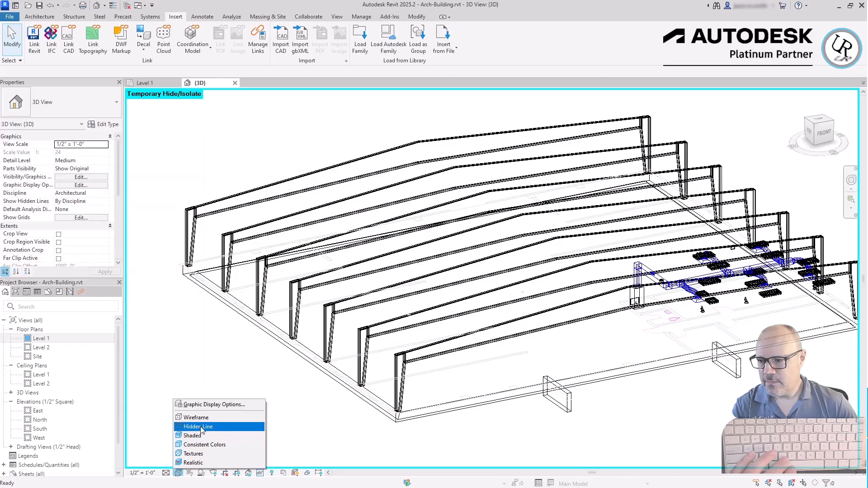
pyautogui.click(204, 427)
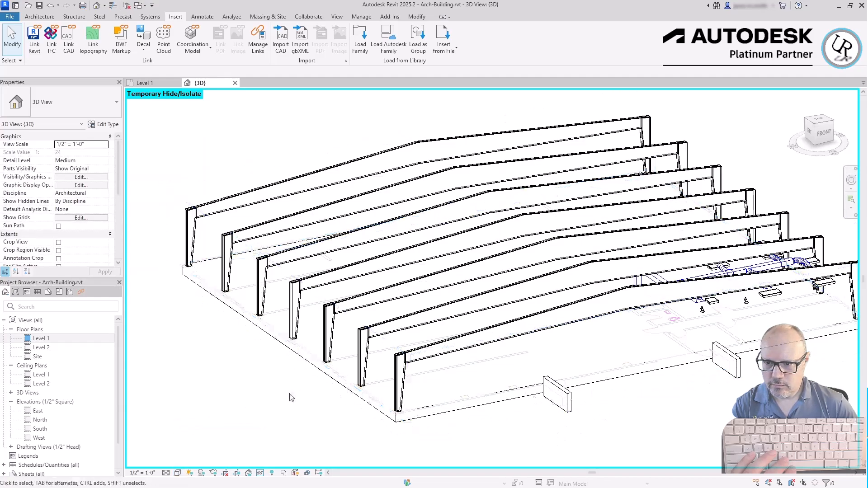
# Set the MEP-Building.rvt and Struct-Building.rvt links to Halftone in the 3D view's visibility and graphics overrides.
pyautogui.click(290, 348)
pyautogui.click(187, 376)
pyautogui.press('v')
pyautogui.press('g')
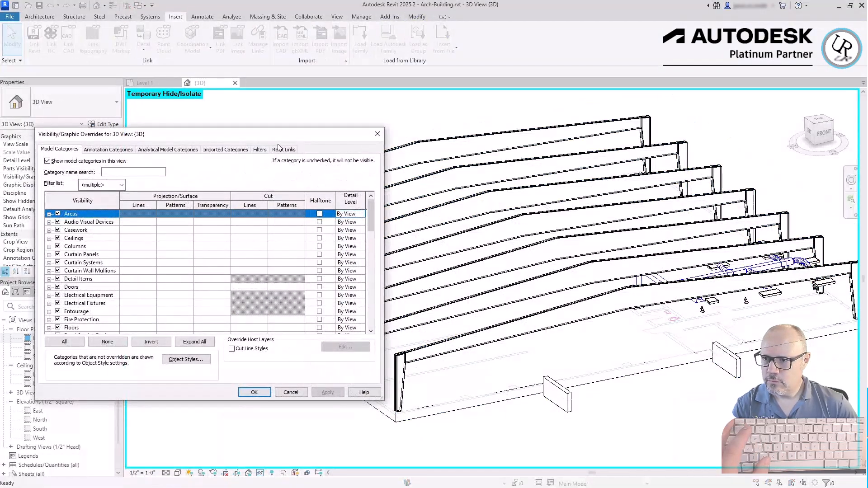
pyautogui.click(282, 149)
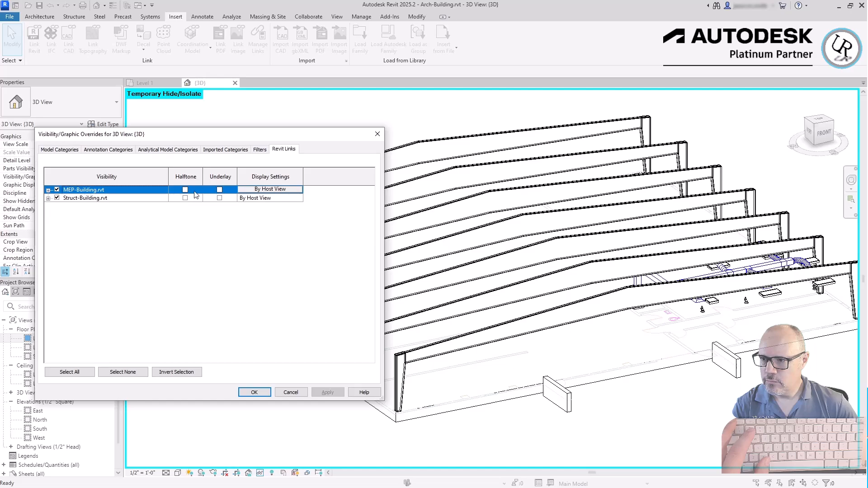
pyautogui.click(185, 198)
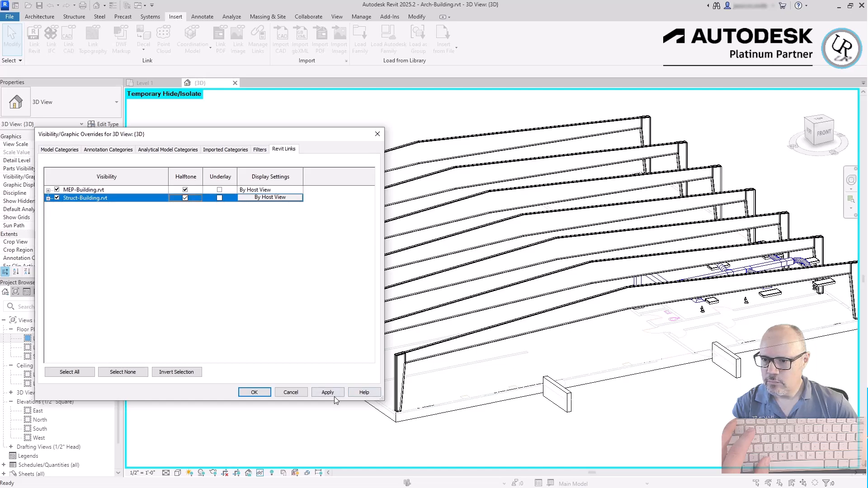
pyautogui.click(334, 397)
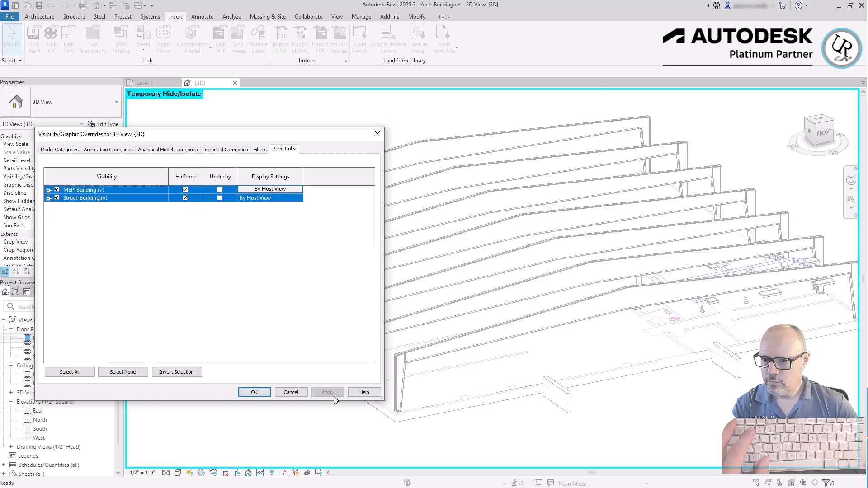
pyautogui.click(258, 394)
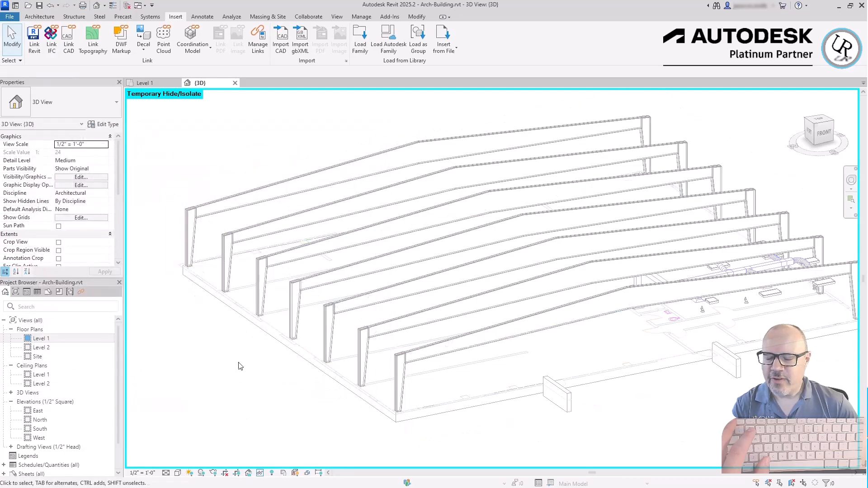
# Reset the temporary isolation of the links in the 3D view.
pyautogui.scroll(5, 744, 245)
pyautogui.scroll(5, 744, 245)
pyautogui.scroll(-6, 723, 324)
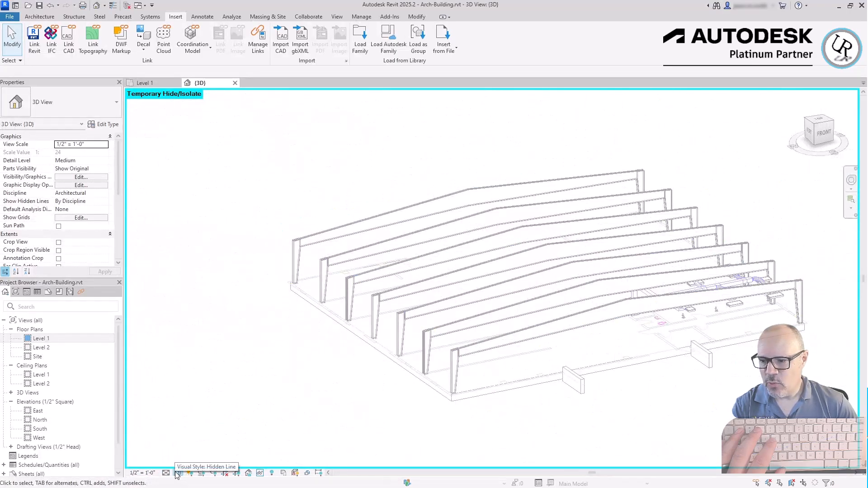
pyautogui.click(270, 473)
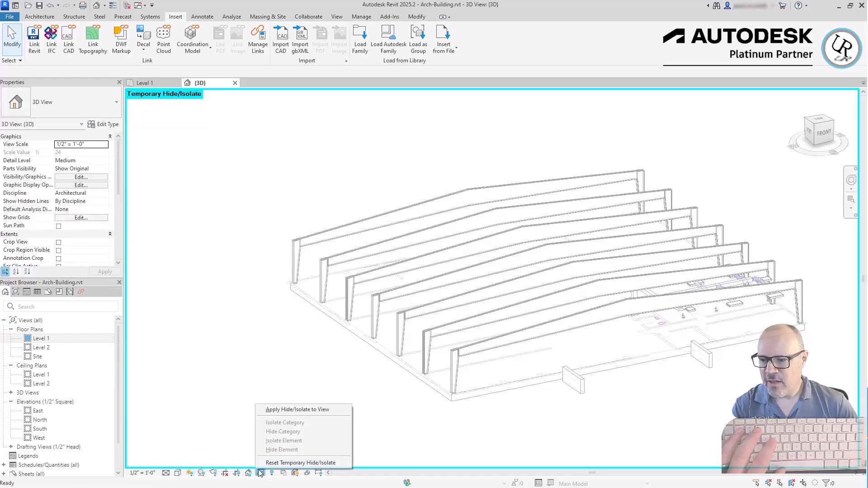
pyautogui.click(272, 462)
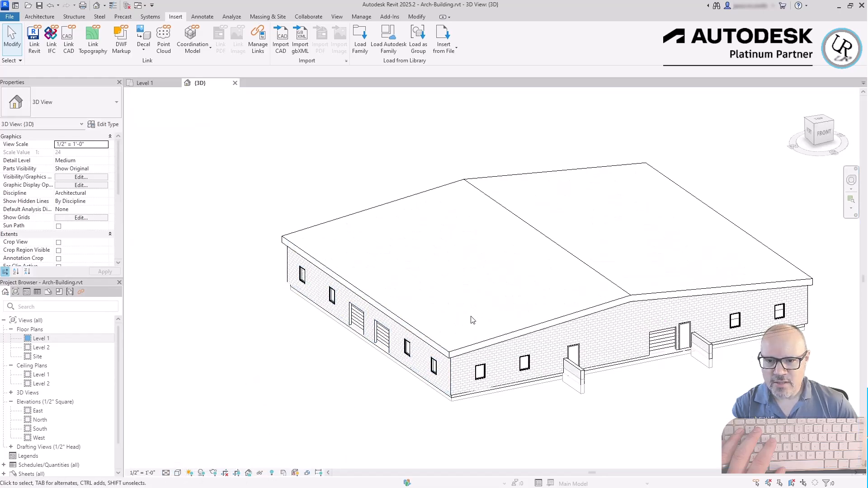
# Temporarily hide the roof element and inspect the halftone structural frames against the block walls.
pyautogui.click(506, 337)
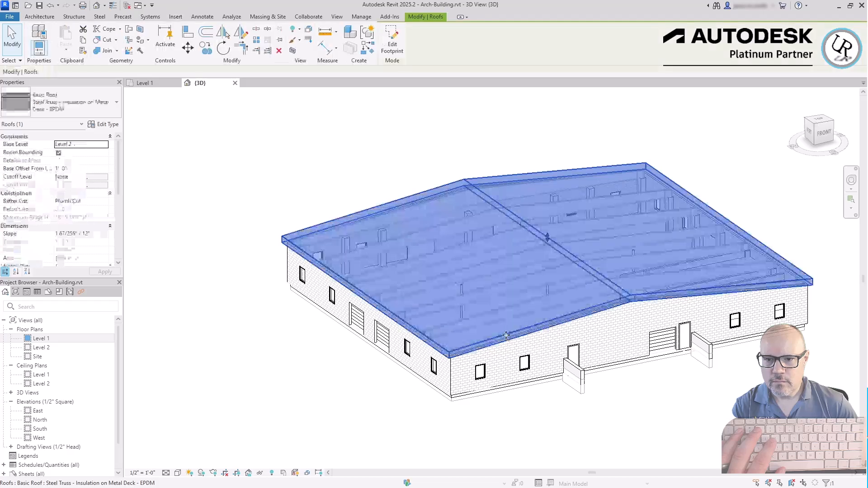
pyautogui.click(262, 475)
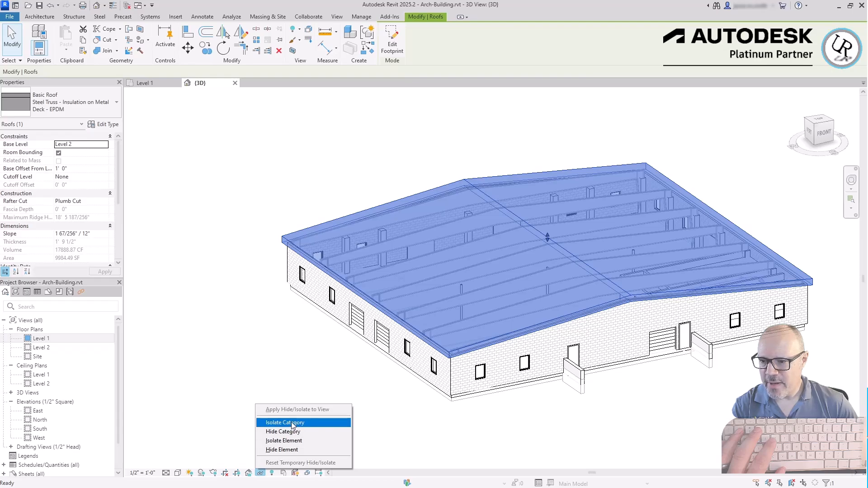
pyautogui.click(283, 449)
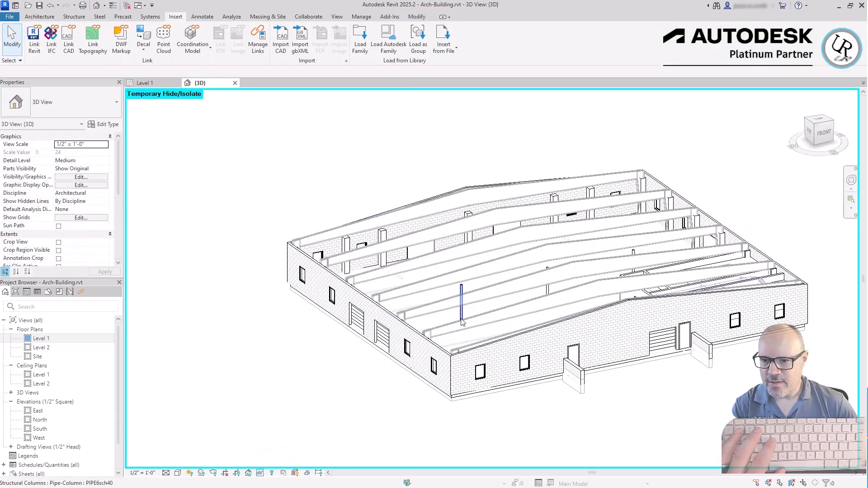
pyautogui.scroll(5, 576, 447)
pyautogui.scroll(3, 576, 448)
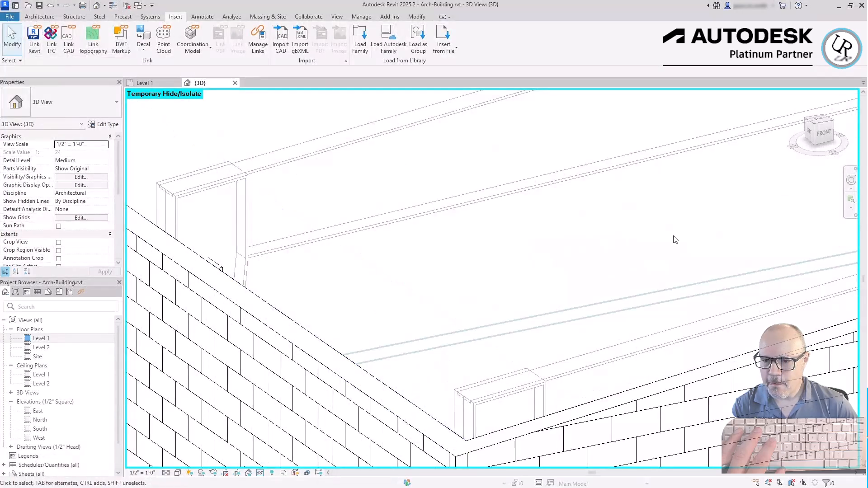
pyautogui.scroll(-5, 669, 238)
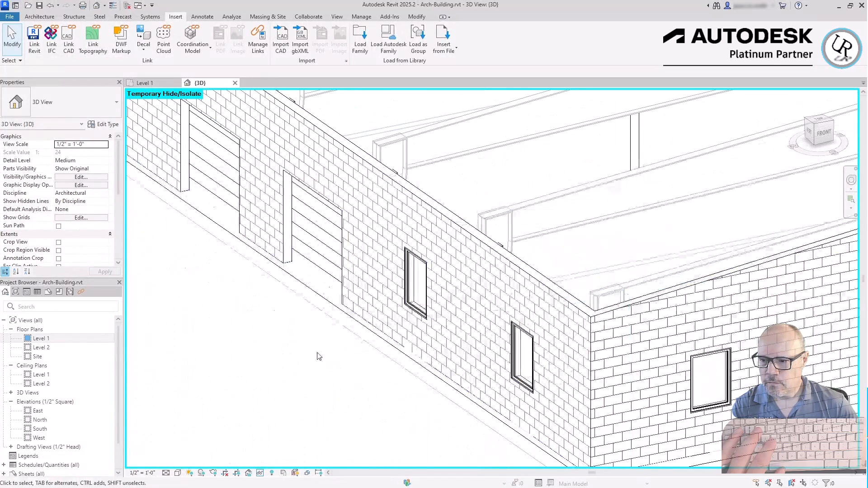
# Set the 3D view's visual style to Shaded.
pyautogui.click(178, 472)
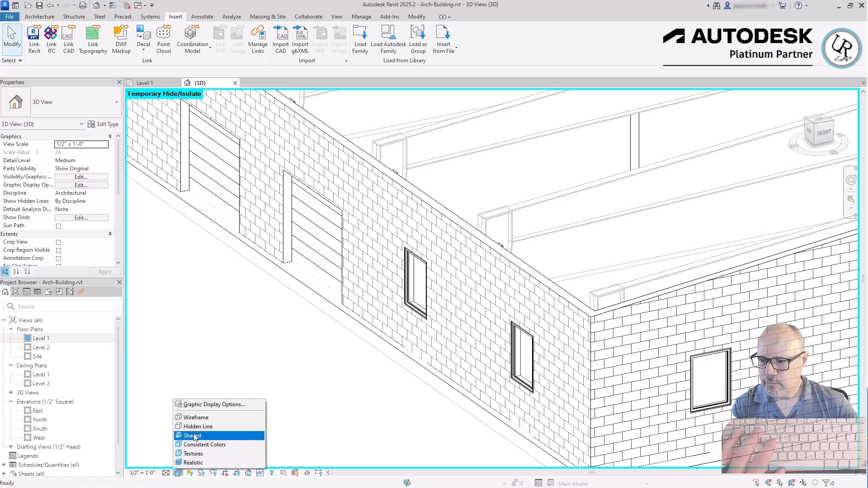
pyautogui.click(194, 437)
pyautogui.scroll(-4, 436, 372)
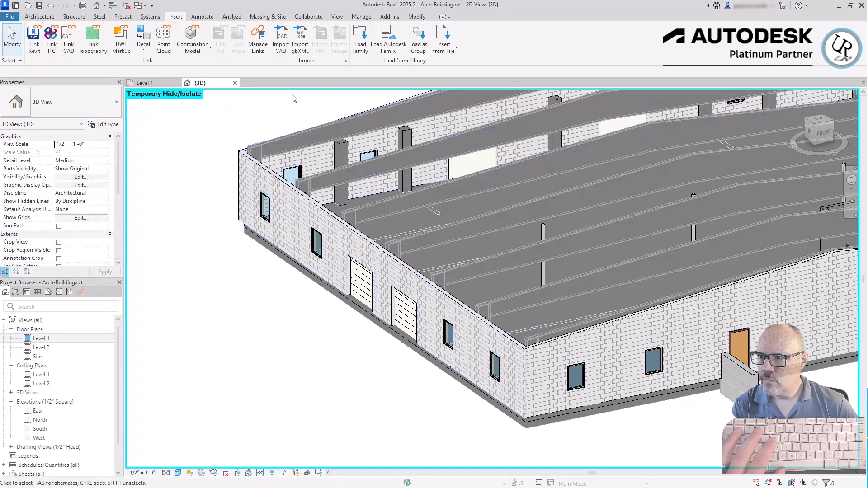
# Start adding a point cloud link in the link manager, filter the files to Point Clouds (*.rcs), and choose 757 Makerspace-Half.rcs.
pyautogui.click(257, 48)
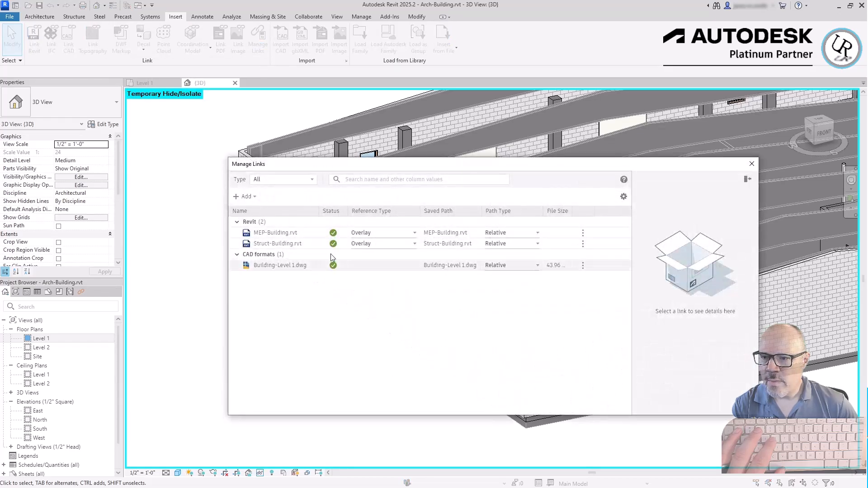
pyautogui.click(256, 197)
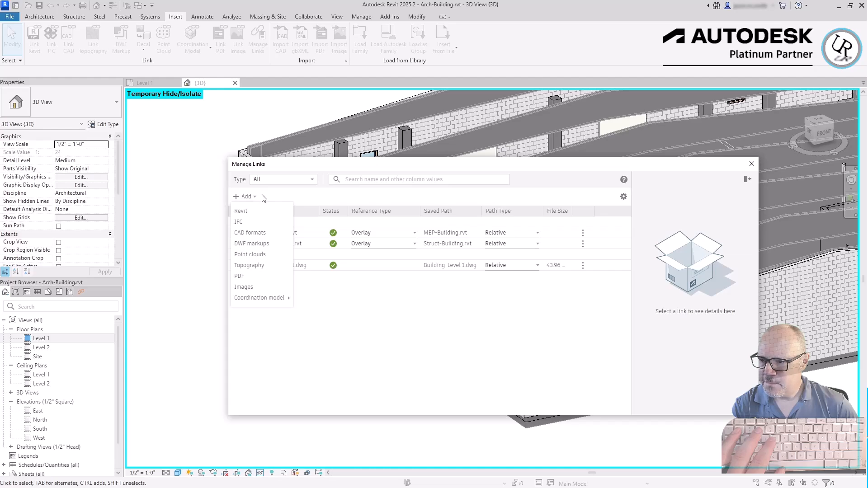
pyautogui.click(263, 256)
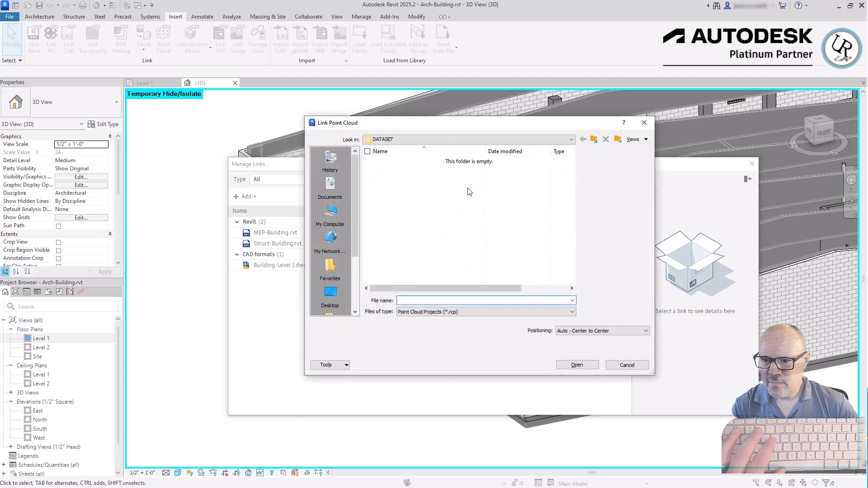
pyautogui.click(474, 312)
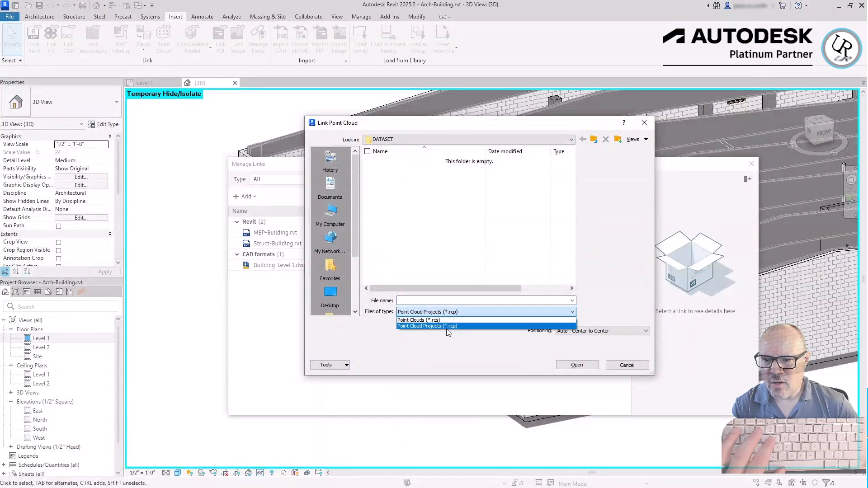
pyautogui.click(459, 325)
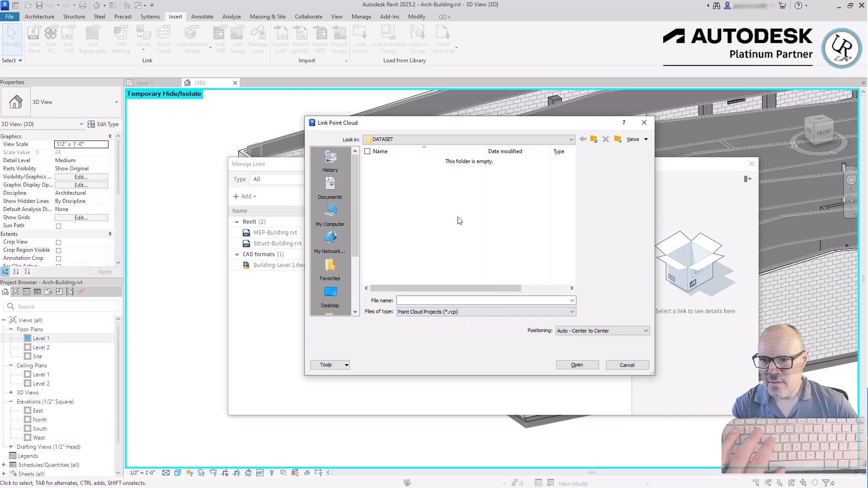
pyautogui.click(464, 314)
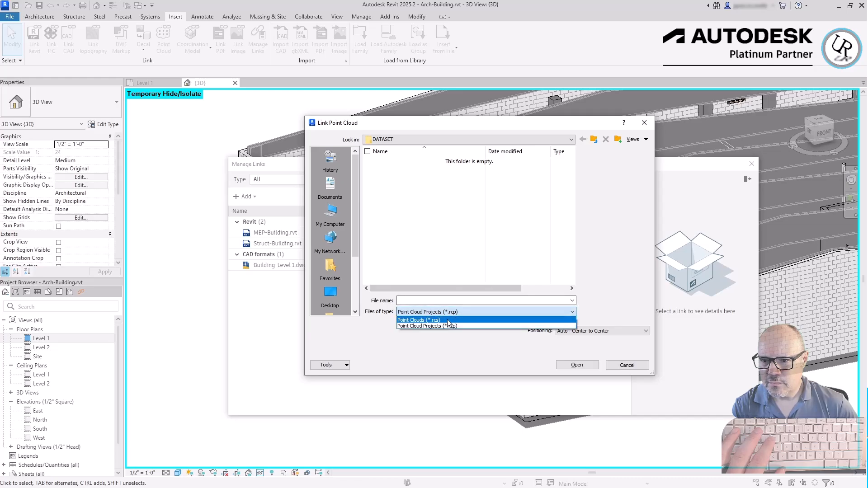
pyautogui.click(445, 320)
pyautogui.click(401, 162)
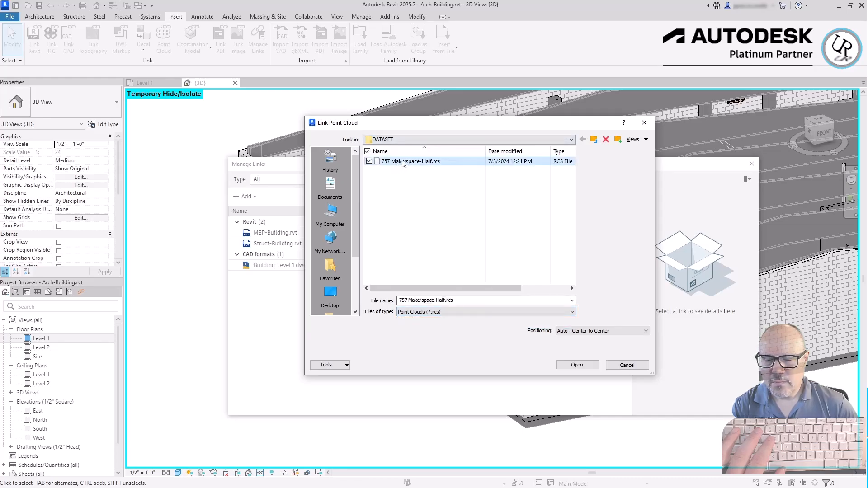
# Link the chosen point cloud with Auto - Origin to Internal Origin positioning and close the link manager.
pyautogui.click(583, 331)
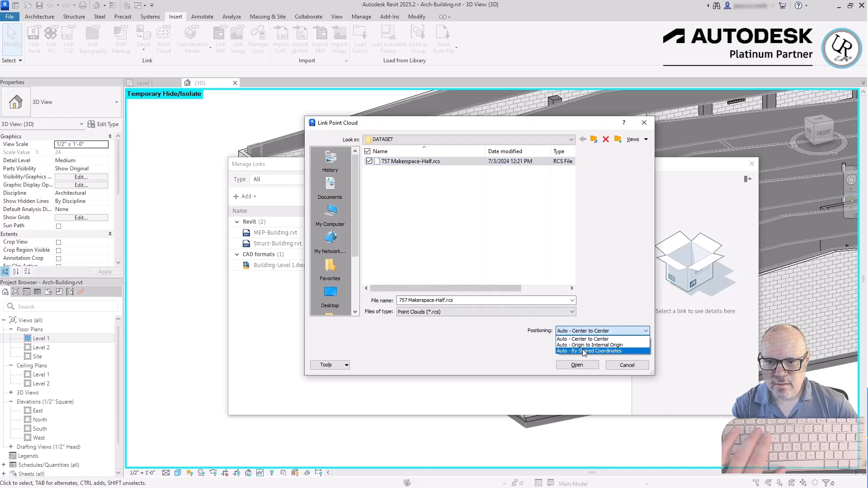
pyautogui.click(587, 345)
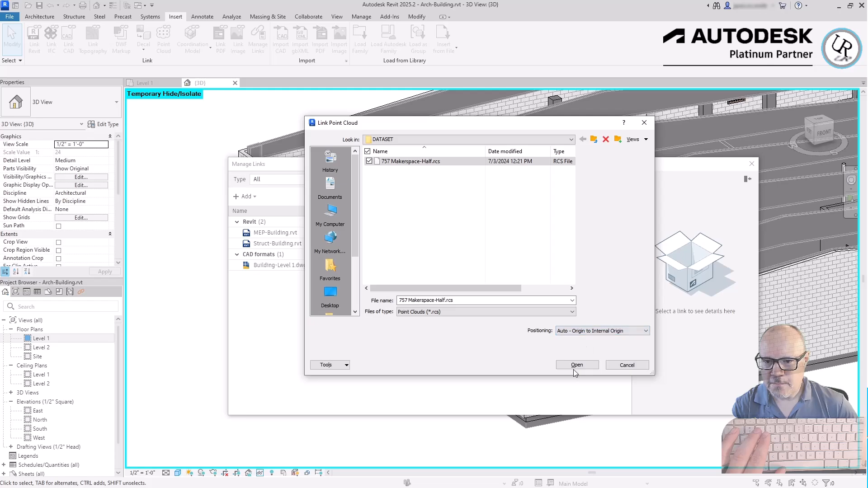
pyautogui.click(577, 365)
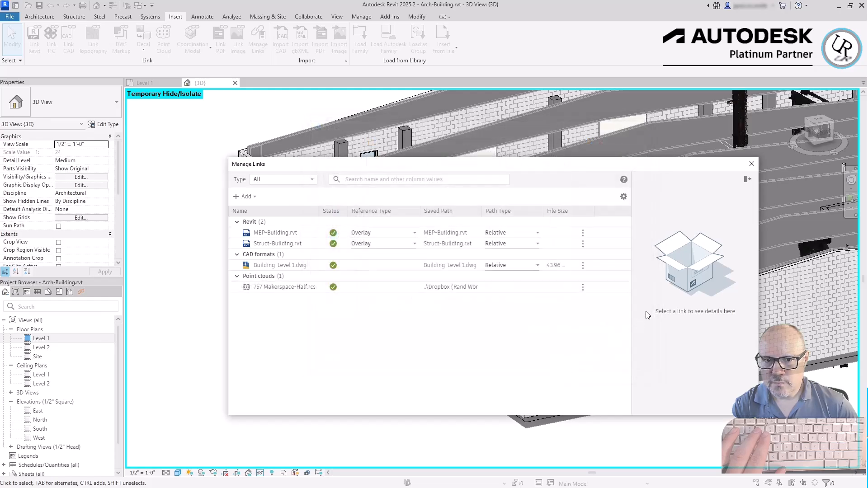
pyautogui.click(751, 164)
# Move the linked point cloud out of the building so it sits beside it, and examine the scanned interior up close.
pyautogui.scroll(-5, 300, 320)
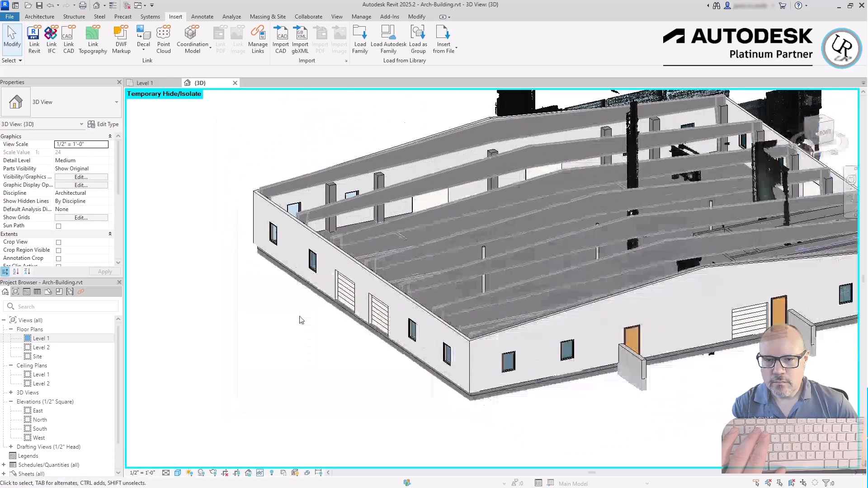
pyautogui.scroll(-3, 632, 321)
pyautogui.click(626, 316)
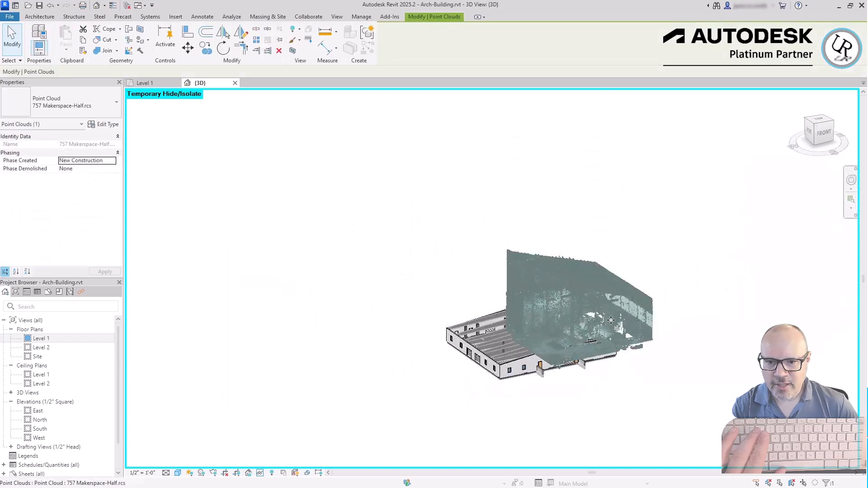
pyautogui.moveTo(547, 291); pyautogui.dragTo(669, 293)
pyautogui.click(740, 378)
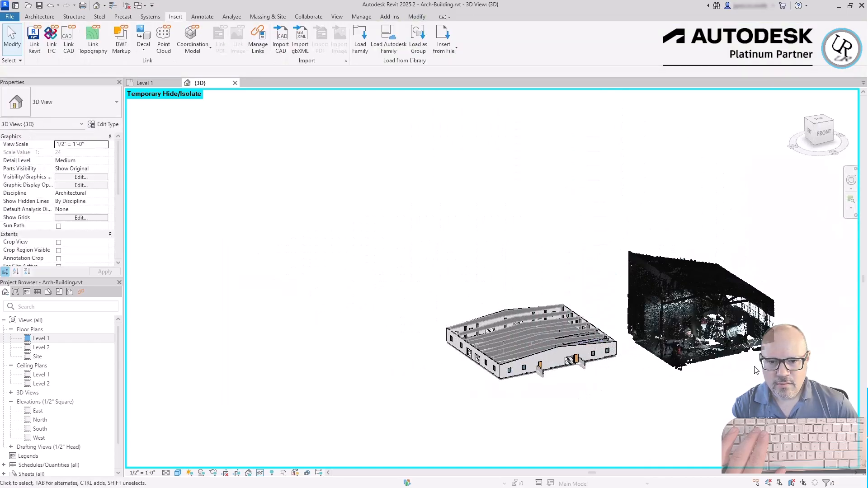
pyautogui.scroll(5, 772, 350)
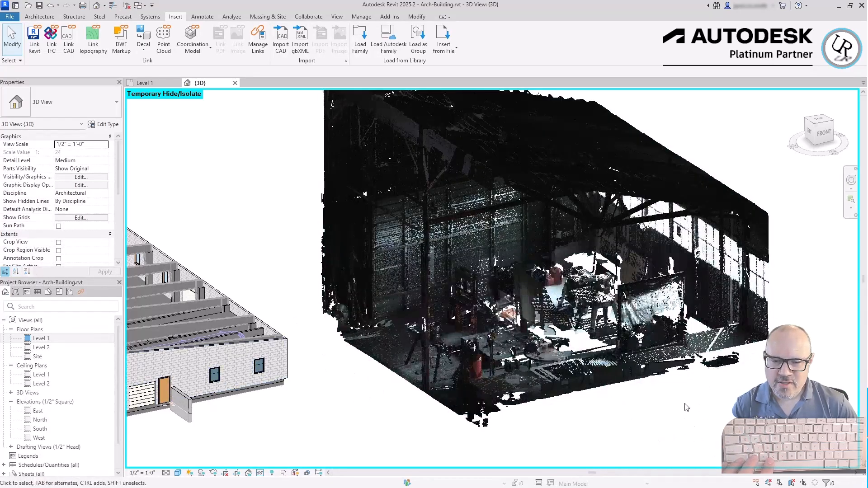
pyautogui.scroll(5, 669, 363)
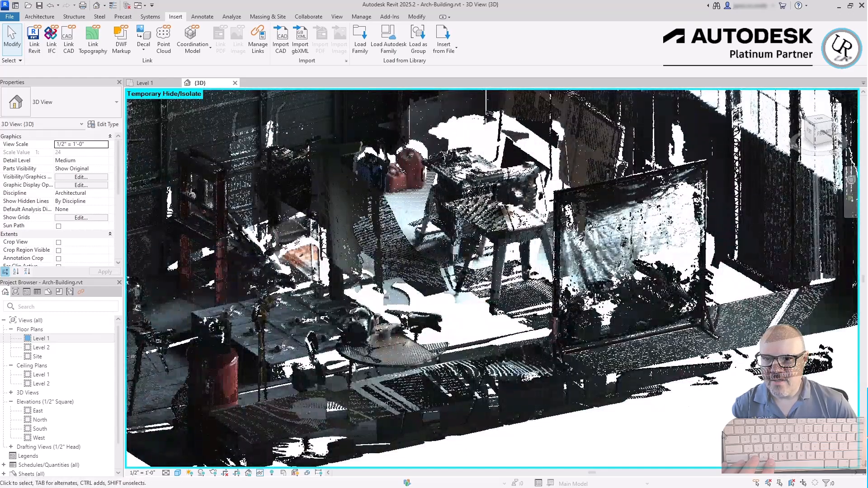
# Examine the linked point cloud beside the building from several sides and up close, including its scanned structure and rear face.
pyautogui.scroll(-5, 716, 390)
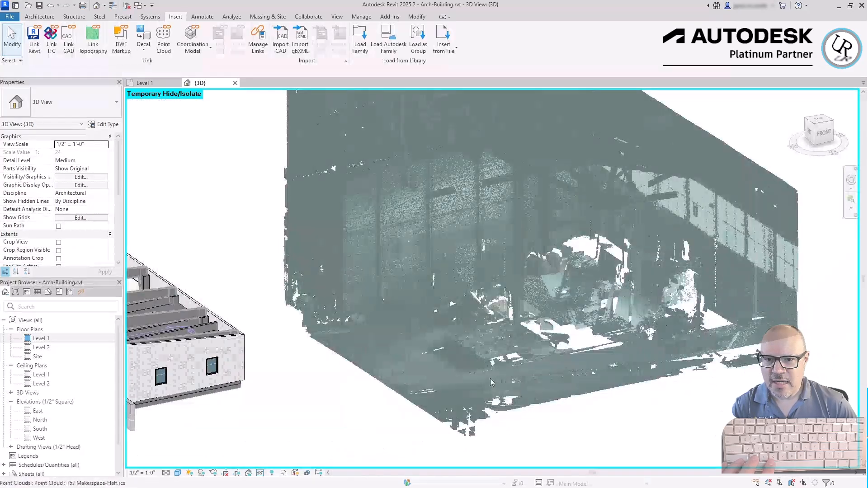
pyautogui.keyDown('shift'); pyautogui.moveTo(715, 389); pyautogui.dragTo(576, 347, button='middle'); pyautogui.keyUp('shift')
pyautogui.scroll(-6, 592, 341)
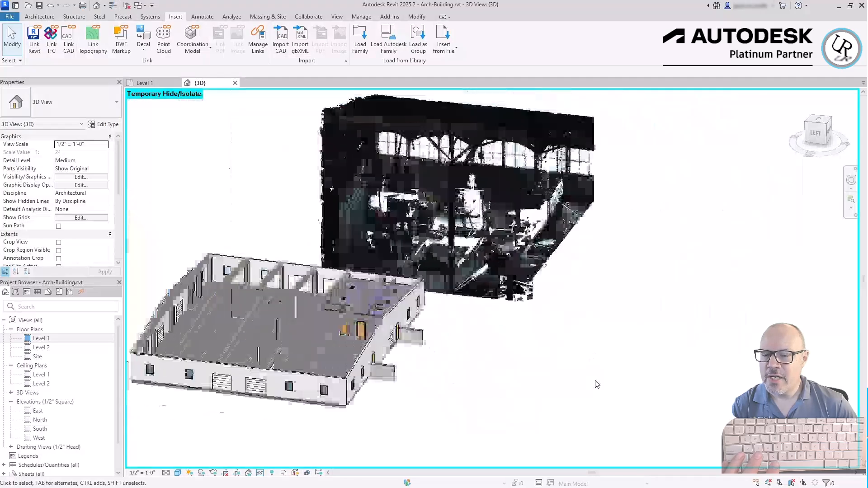
pyautogui.scroll(2, 530, 220)
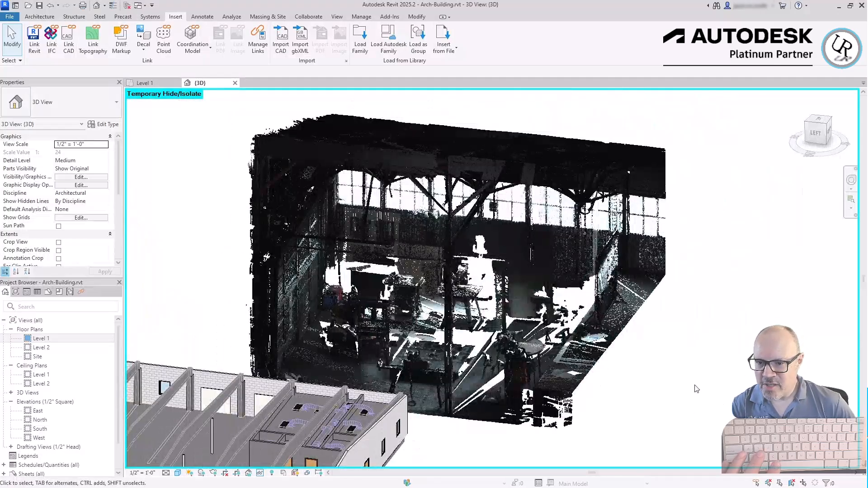
pyautogui.scroll(3, 697, 390)
pyautogui.scroll(5, 559, 339)
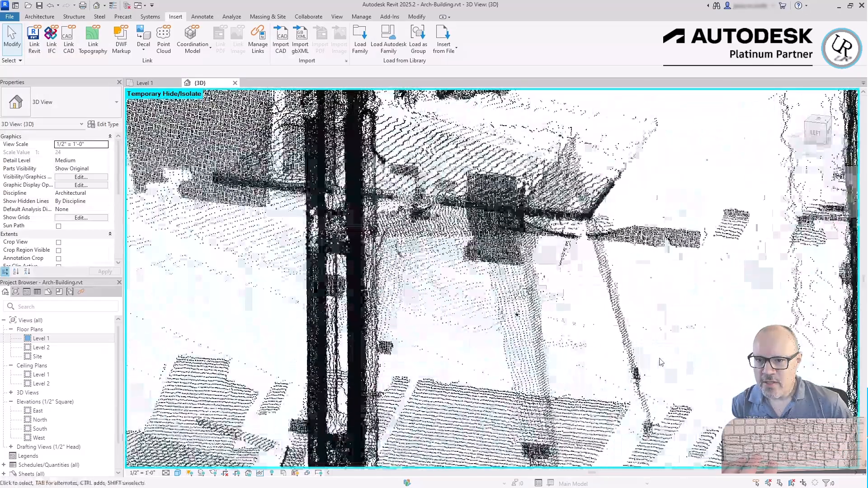
pyautogui.scroll(-4, 658, 362)
pyautogui.scroll(-8, 392, 406)
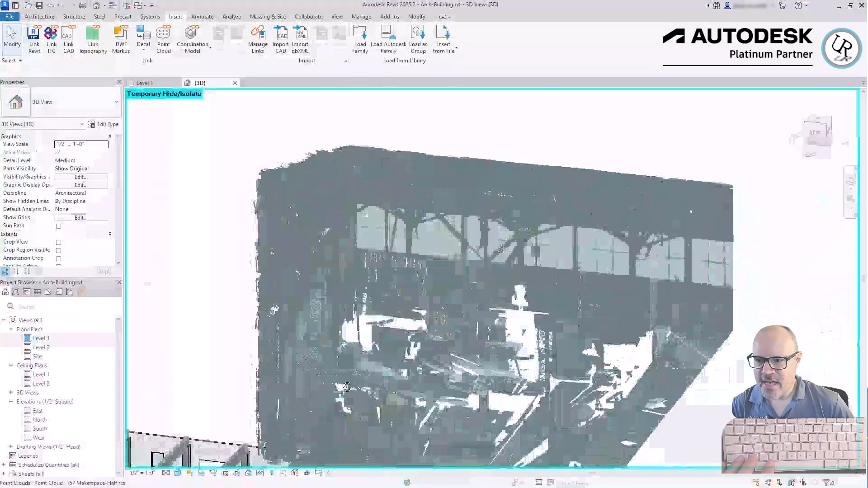
pyautogui.keyDown('shift'); pyautogui.moveTo(335, 388); pyautogui.dragTo(407, 343, button='middle'); pyautogui.keyUp('shift')
pyautogui.scroll(4, 208, 451)
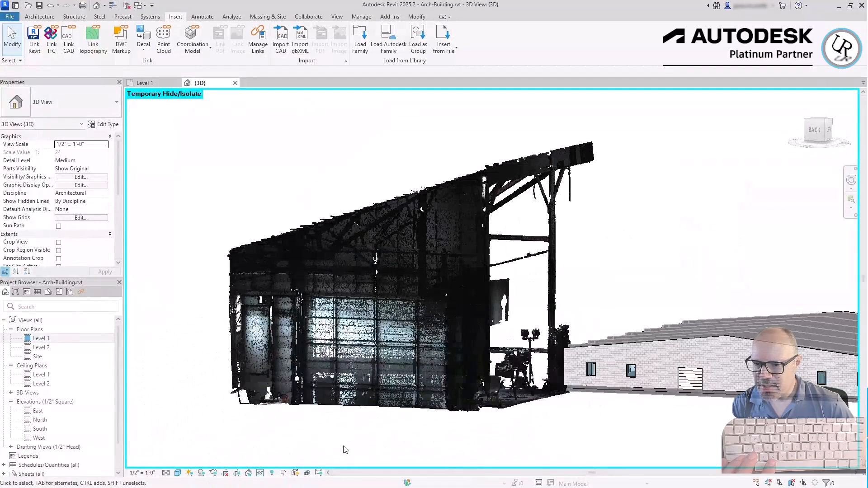
pyautogui.keyDown('shift'); pyautogui.moveTo(560, 421); pyautogui.dragTo(473, 426); pyautogui.keyUp('shift')
pyautogui.keyDown('shift'); pyautogui.moveTo(474, 425); pyautogui.dragTo(631, 430, button='middle'); pyautogui.keyUp('shift')
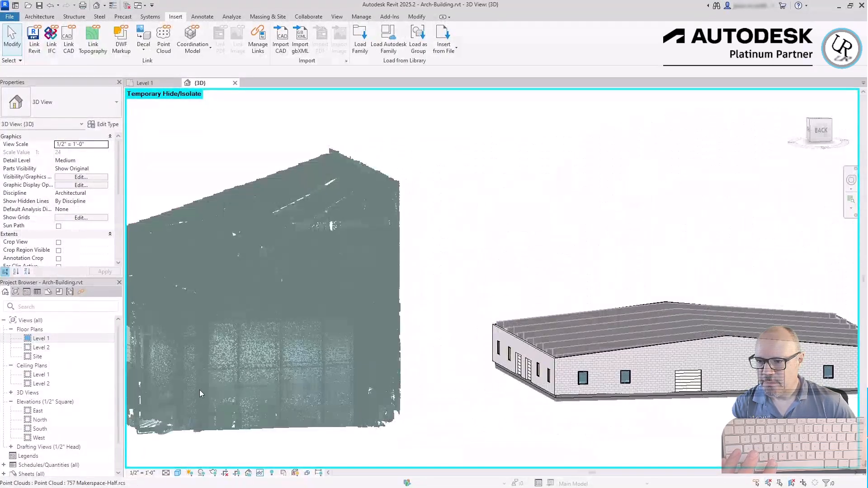
pyautogui.click(201, 394)
pyautogui.click(225, 142)
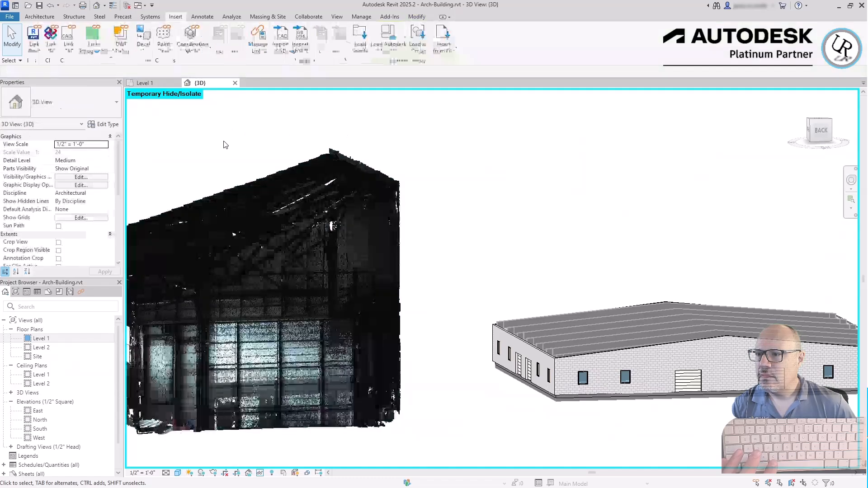
# Link the Navisworks coordination model School-Architectural.nwc with Auto - Origin to Internal Origin positioning and close the link manager.
pyautogui.click(257, 42)
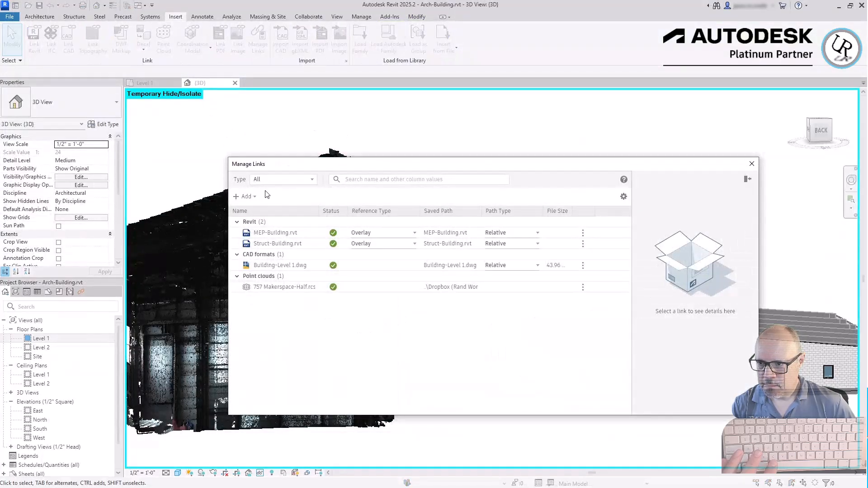
pyautogui.click(256, 197)
pyautogui.moveTo(252, 302)
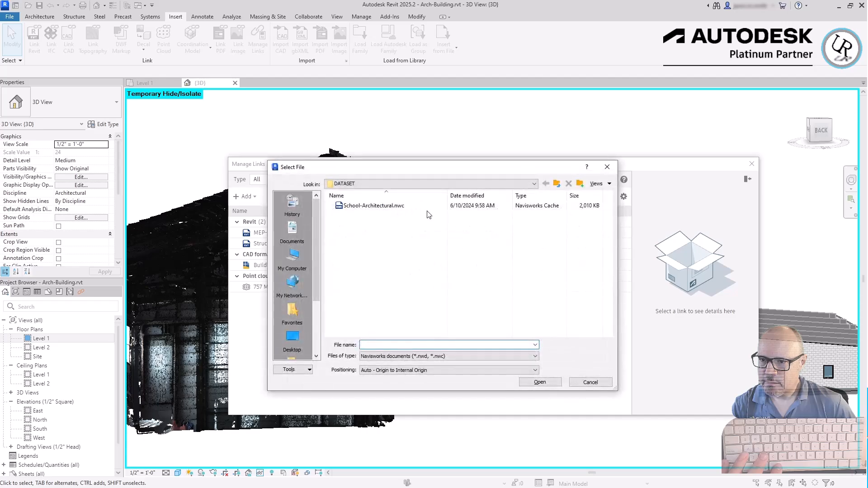
pyautogui.click(375, 206)
pyautogui.click(425, 370)
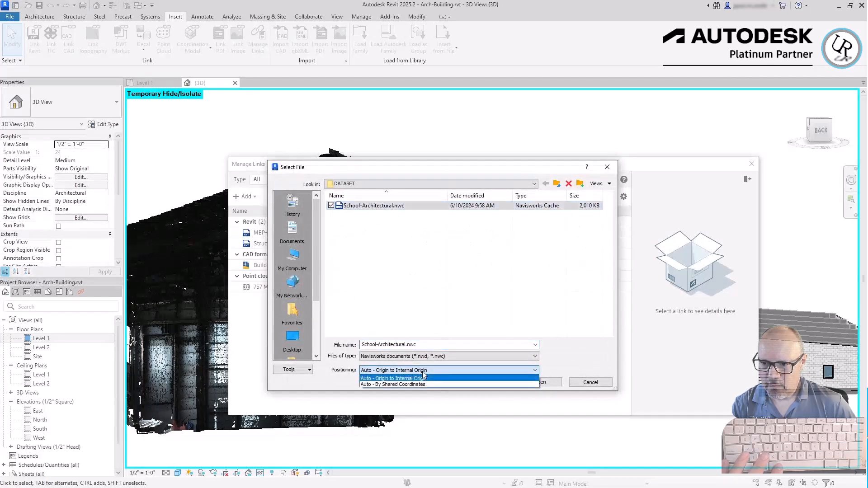
pyautogui.click(395, 379)
pyautogui.click(549, 382)
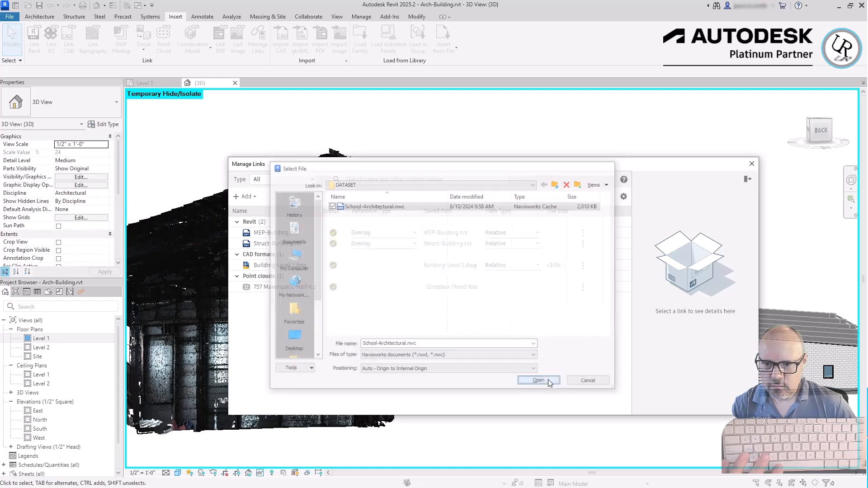
pyautogui.click(752, 164)
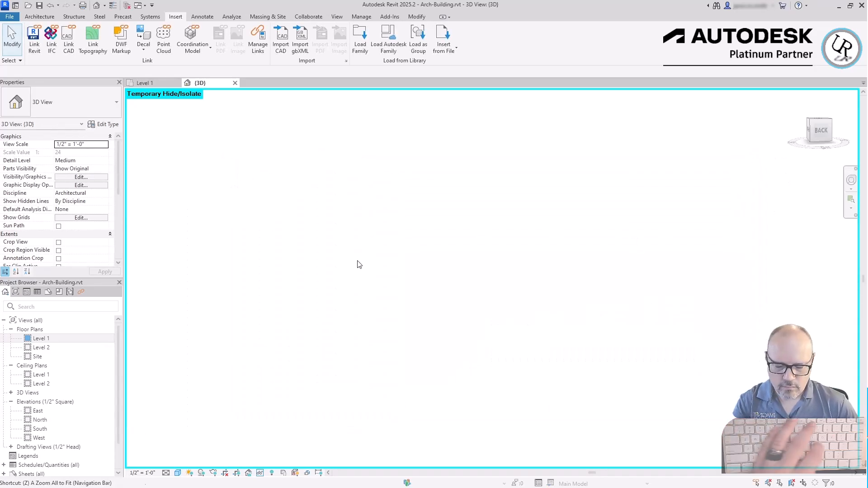
# Temporarily hide the building and point cloud elements in the 3D view and fit the linked school coordination model in view.
pyautogui.scroll(-5, 497, 277)
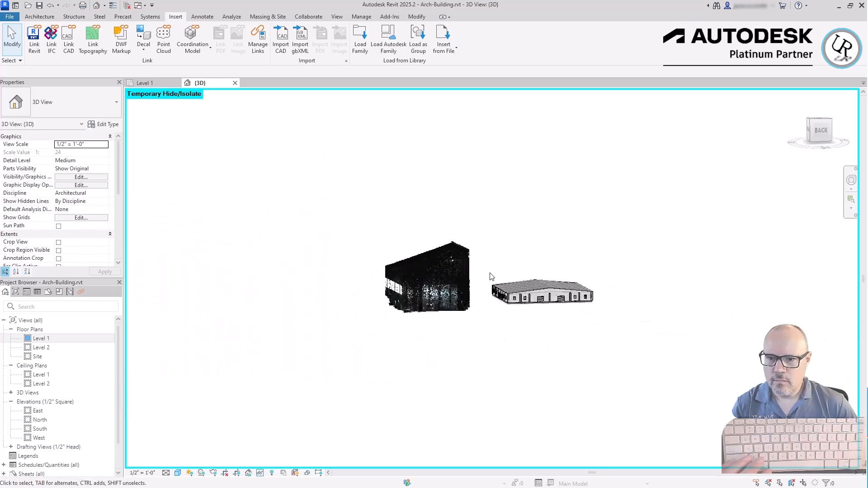
pyautogui.moveTo(606, 334); pyautogui.dragTo(375, 227)
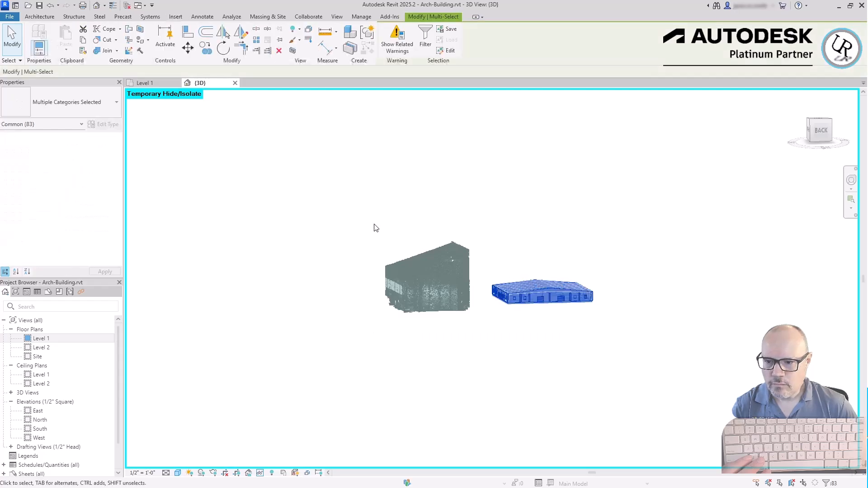
pyautogui.click(260, 473)
pyautogui.click(282, 450)
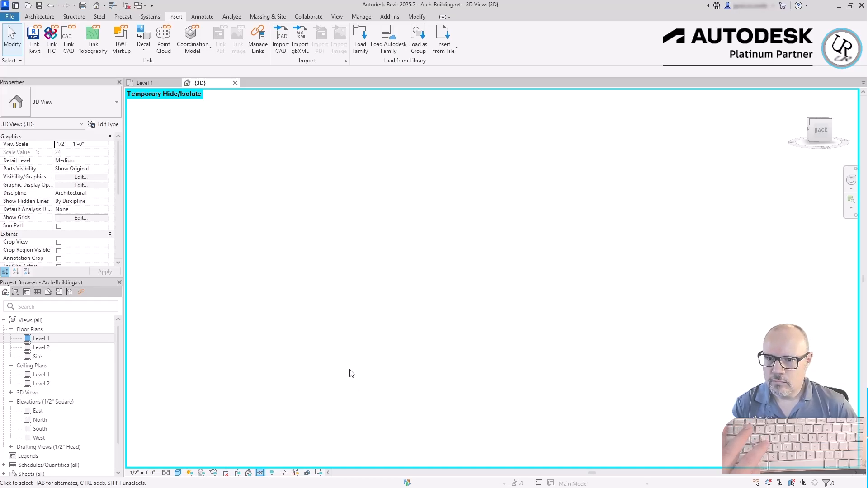
pyautogui.moveTo(850, 466); pyautogui.dragTo(130, 101)
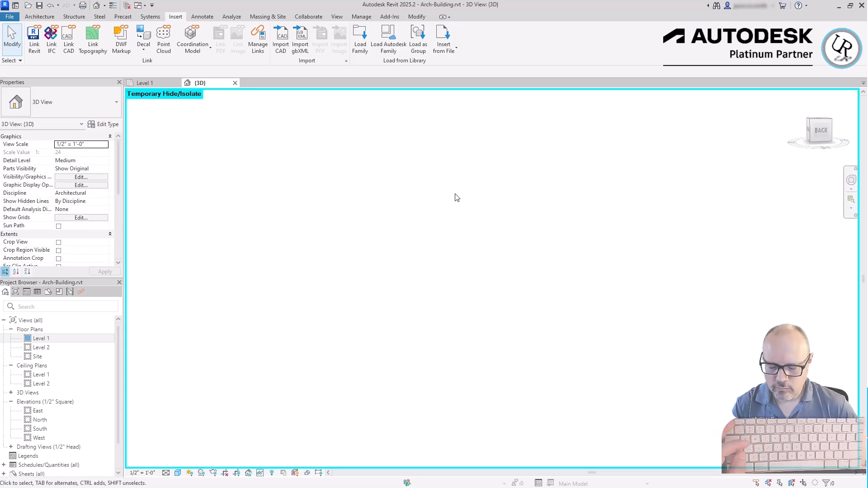
pyautogui.press('z')
pyautogui.press('e')
pyautogui.click(300, 277)
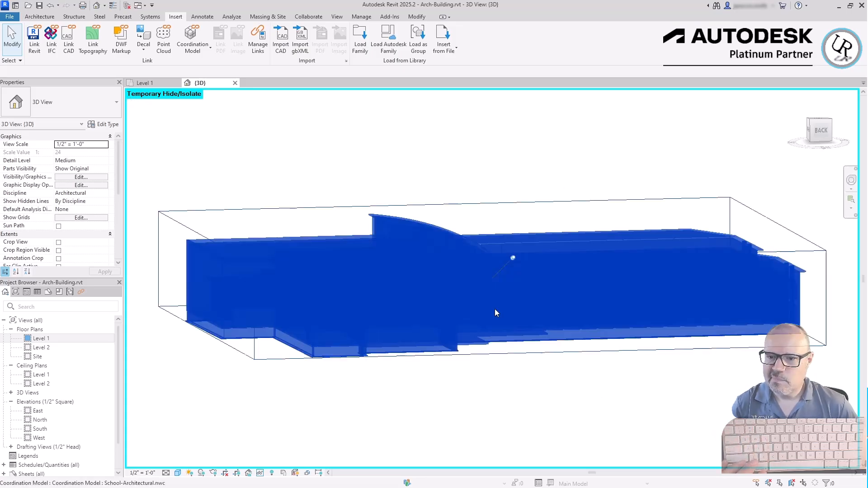
# Examine the linked school coordination model from several sides, including the glazed entrance up close.
pyautogui.keyDown('shift'); pyautogui.moveTo(335, 298); pyautogui.dragTo(522, 403, button='middle'); pyautogui.keyUp('shift')
pyautogui.click(521, 400)
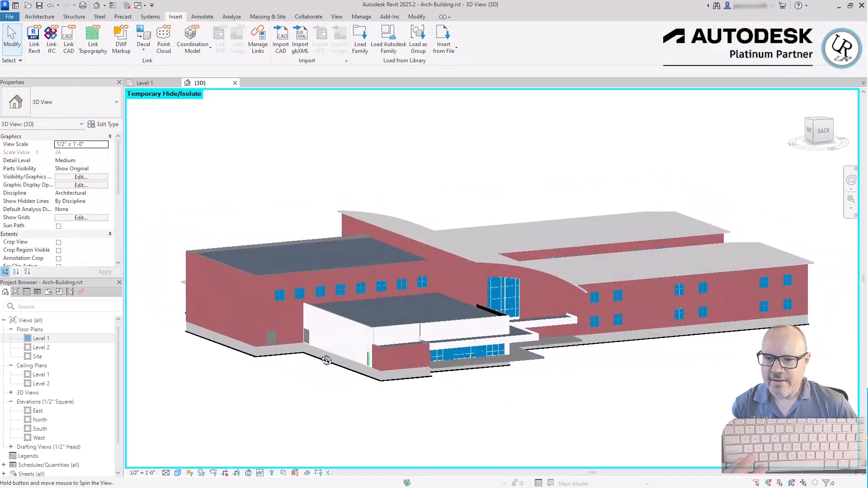
pyautogui.keyDown('shift'); pyautogui.moveTo(324, 358); pyautogui.dragTo(378, 394, button='middle'); pyautogui.keyUp('shift')
pyautogui.click(297, 317)
pyautogui.keyDown('shift'); pyautogui.moveTo(269, 331); pyautogui.dragTo(668, 437, button='middle'); pyautogui.keyUp('shift')
pyautogui.click(668, 437)
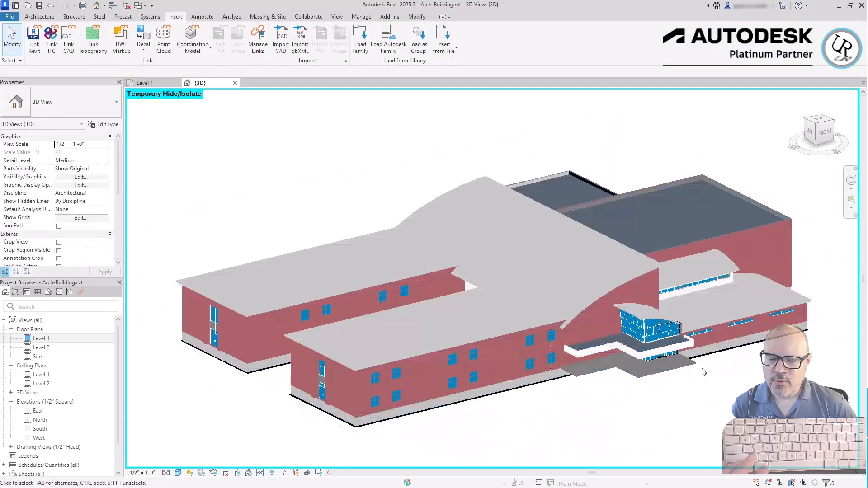
pyautogui.keyDown('shift'); pyautogui.moveTo(332, 324); pyautogui.dragTo(618, 354, button='middle'); pyautogui.keyUp('shift')
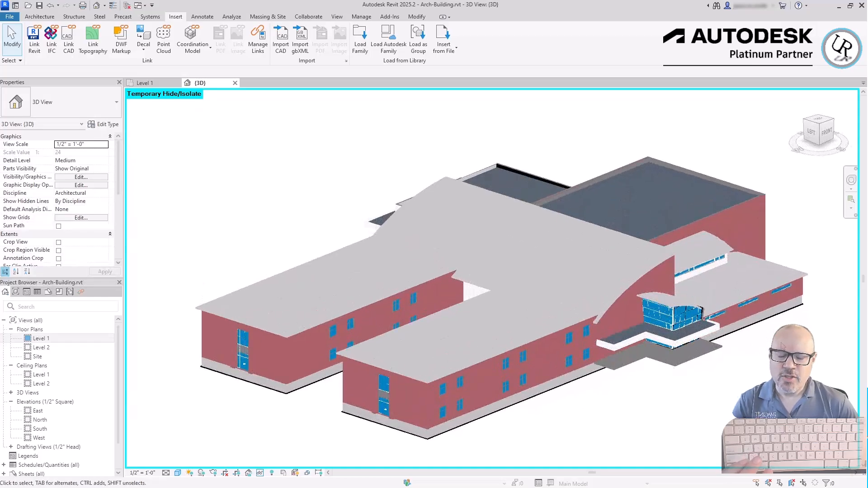
pyautogui.scroll(4, 771, 328)
pyautogui.scroll(2, 693, 334)
pyautogui.scroll(1, 692, 333)
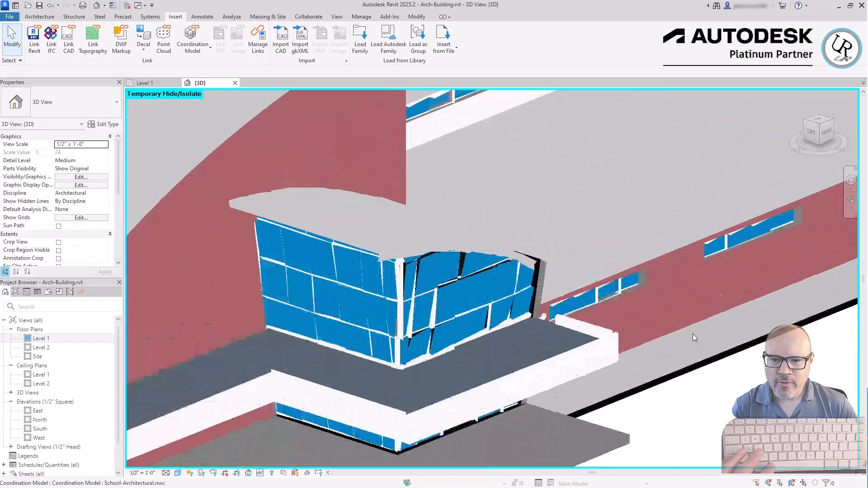
pyautogui.scroll(-5, 422, 271)
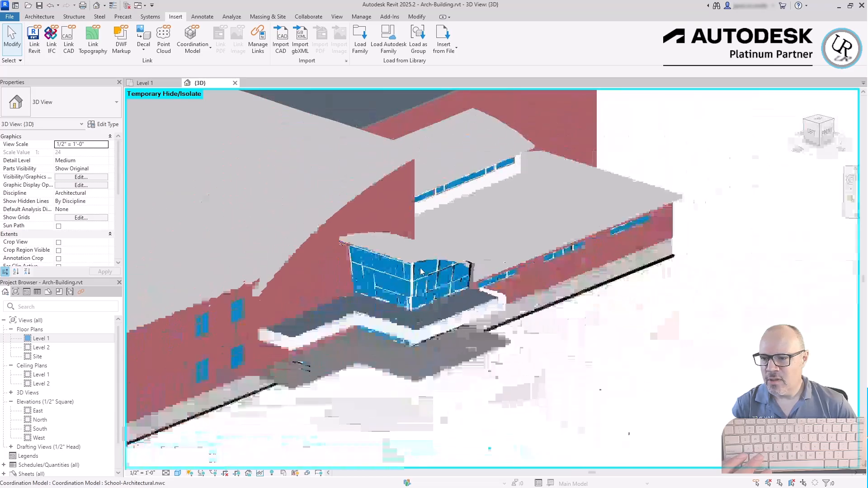
pyautogui.scroll(-4, 421, 271)
pyautogui.keyDown('shift'); pyautogui.moveTo(275, 267); pyautogui.dragTo(449, 331, button='middle'); pyautogui.keyUp('shift')
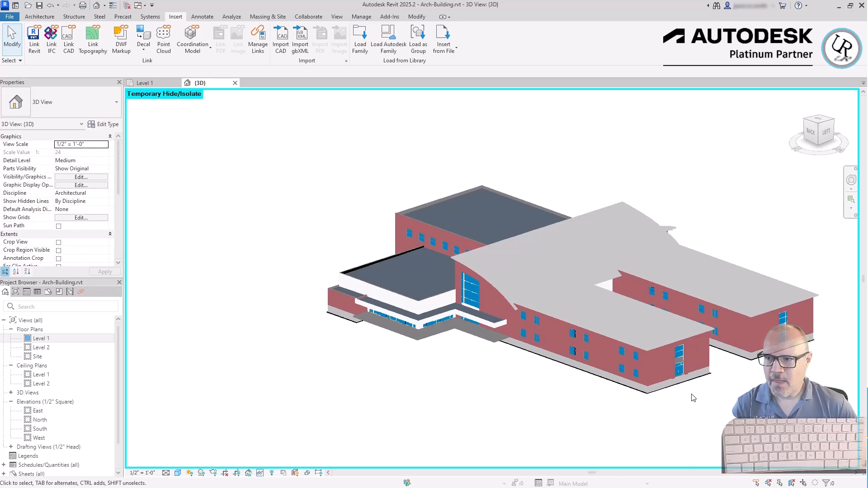
# Unload the School-Architectural.nwc coordination model and the 757 Makerspace-Half.rcs point cloud in the link manager and close it.
pyautogui.click(257, 47)
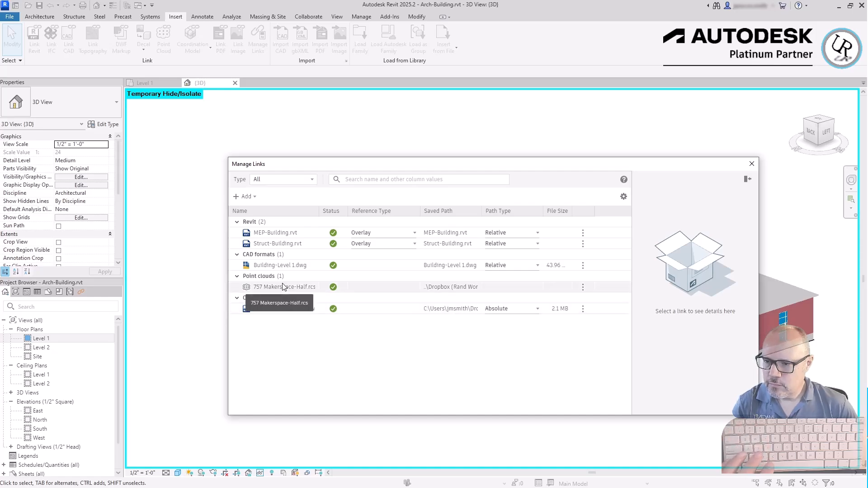
pyautogui.click(286, 288)
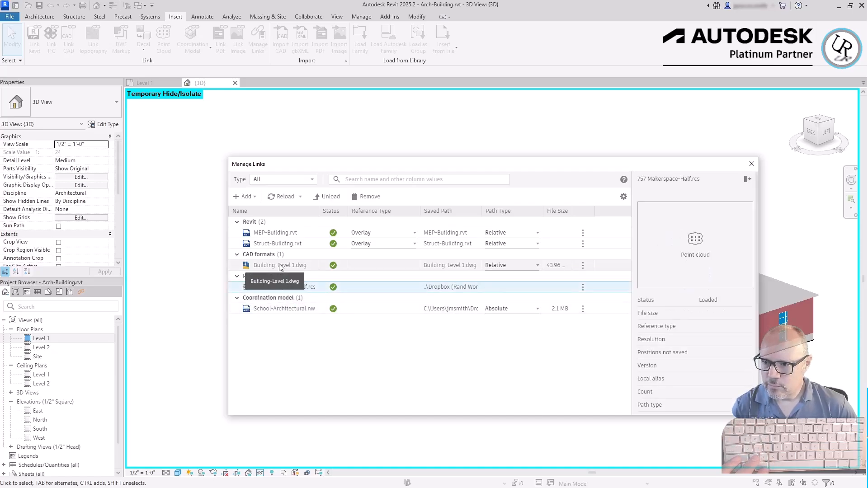
pyautogui.keyDown('ctrl'); pyautogui.click(292, 311); pyautogui.keyUp('ctrl')
pyautogui.click(282, 311)
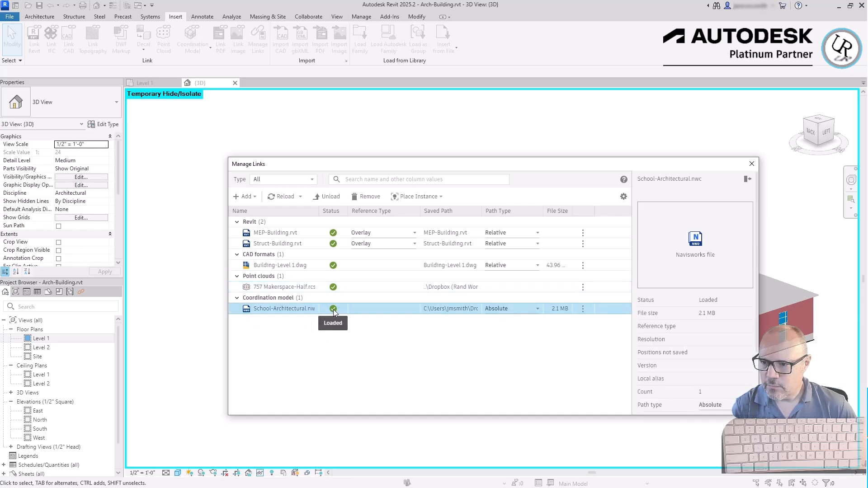
pyautogui.click(327, 196)
pyautogui.click(312, 289)
pyautogui.click(327, 197)
pyautogui.click(752, 164)
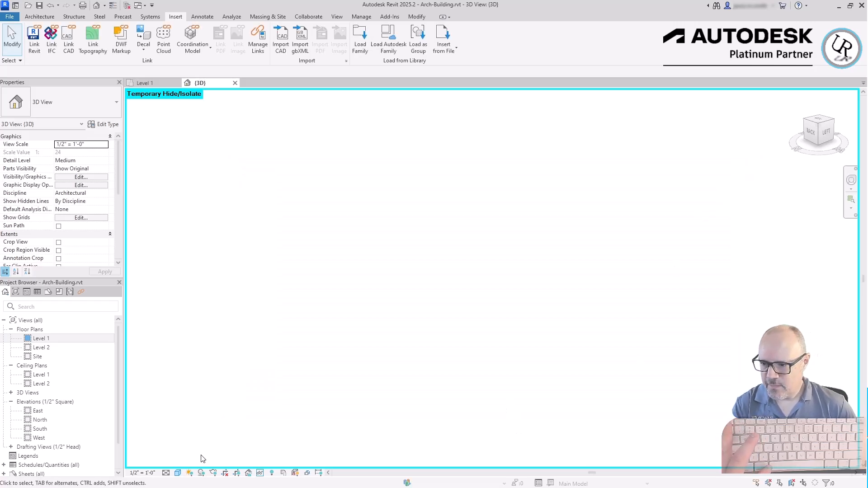
# Reset the temporary hide/isolate in the 3D view and fit the whole building in view.
pyautogui.click(260, 473)
pyautogui.click(289, 466)
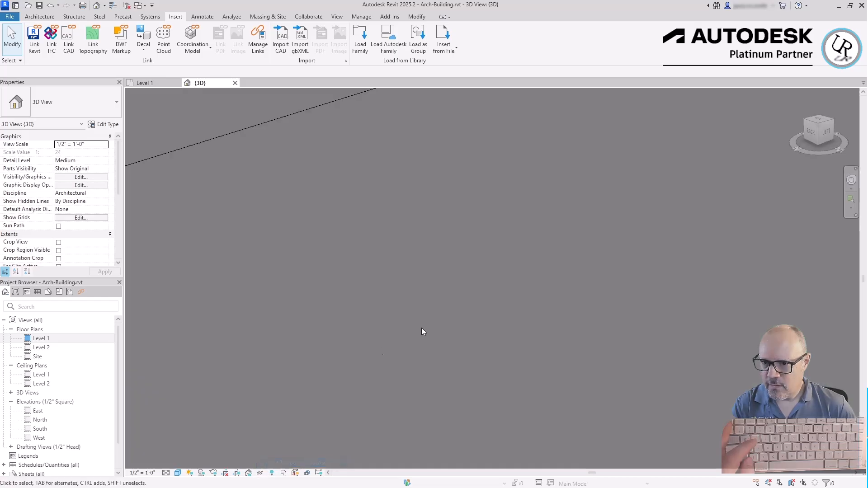
pyautogui.scroll(-2, 674, 337)
pyautogui.keyDown('shift'); pyautogui.moveTo(435, 351); pyautogui.dragTo(493, 300, button='middle'); pyautogui.keyUp('shift')
pyautogui.press('z')
pyautogui.press('e')
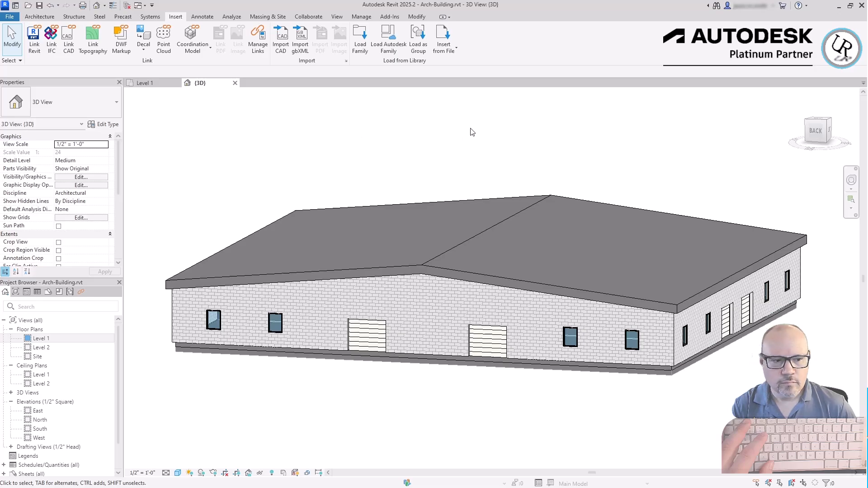
# Open the sheet S202 - Roof Framing Plan.
pyautogui.scroll(-1, 45, 450)
pyautogui.doubleClick(47, 446)
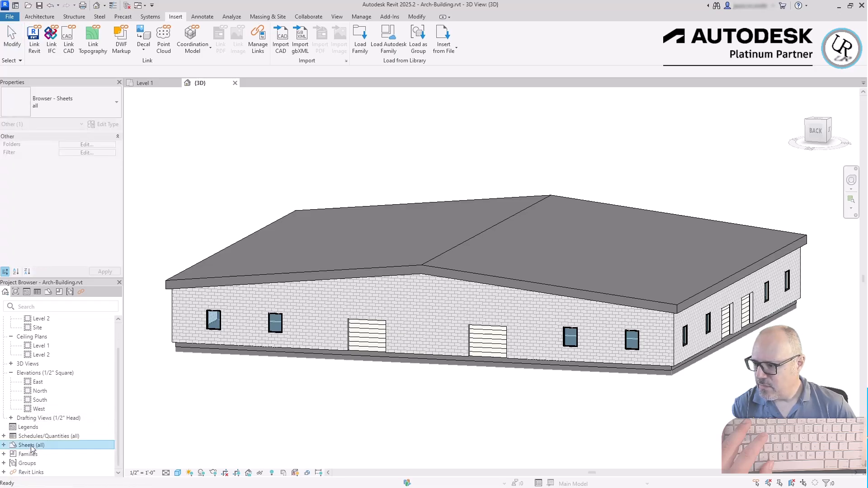
pyautogui.doubleClick(46, 464)
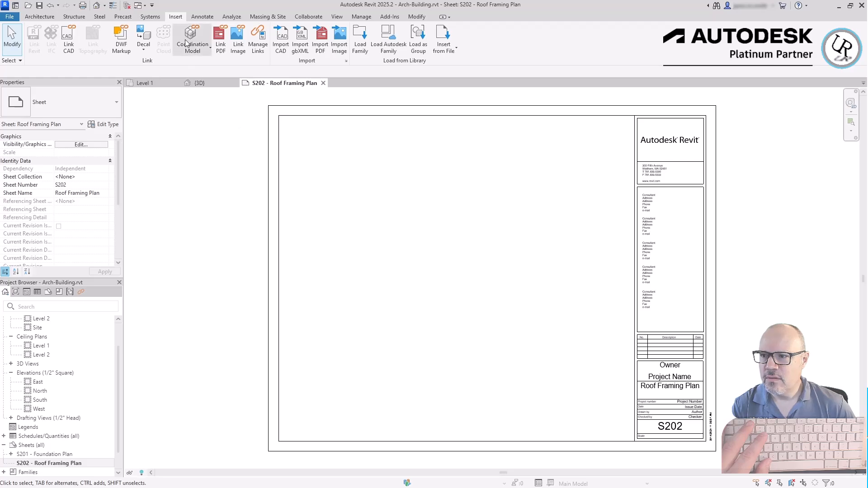
# Link the image Entrance.jpg from the DATASET folder through the link manager.
pyautogui.click(263, 47)
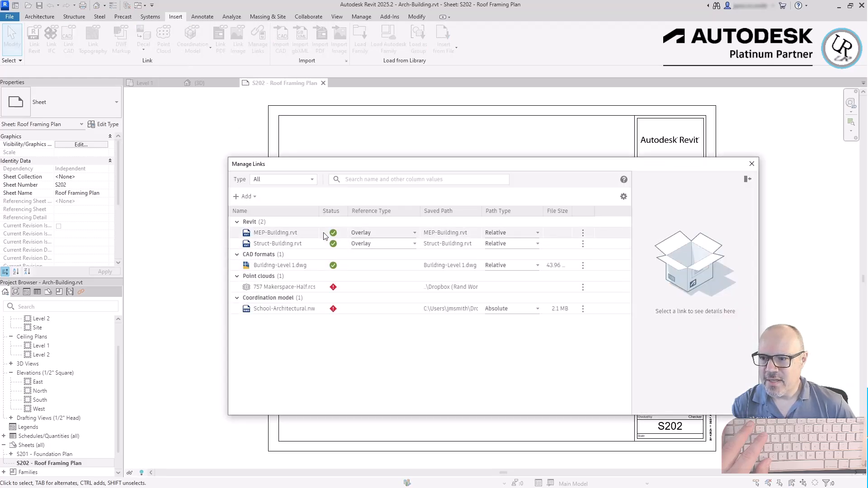
pyautogui.click(248, 196)
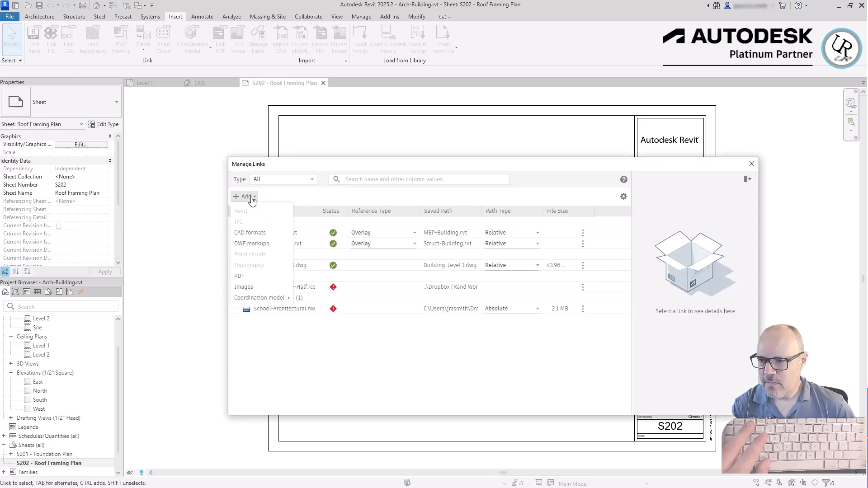
pyautogui.click(247, 288)
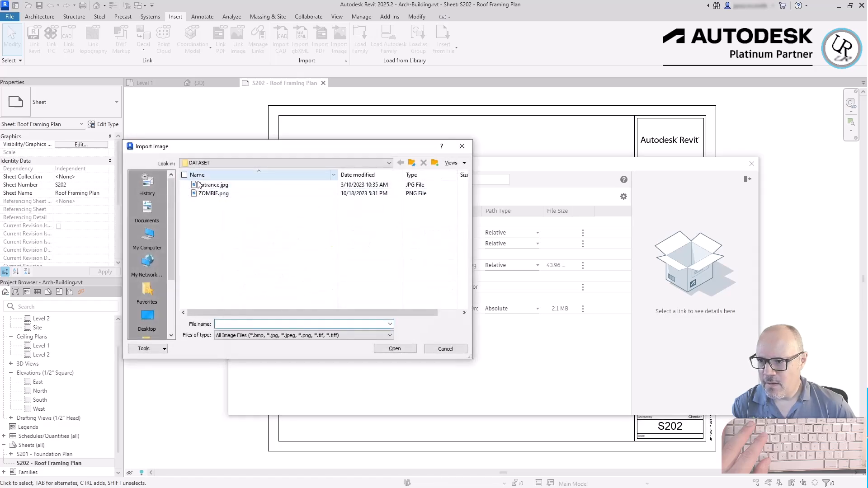
pyautogui.click(203, 186)
pyautogui.click(331, 335)
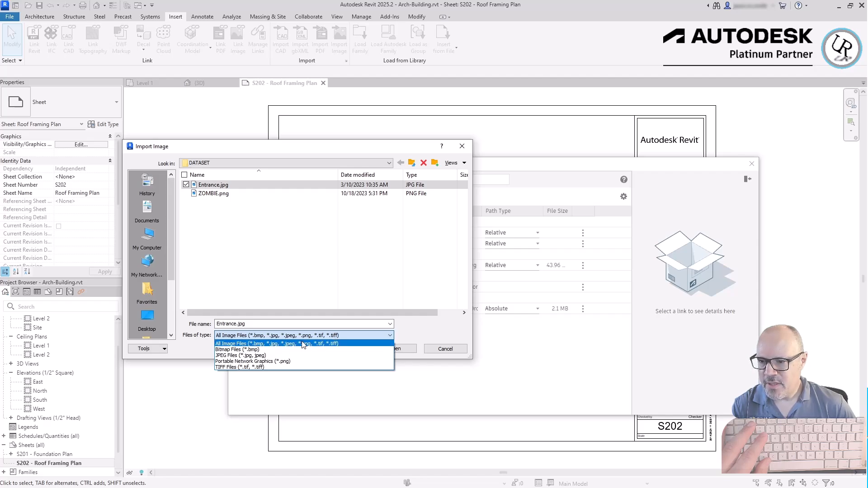
pyautogui.click(407, 337)
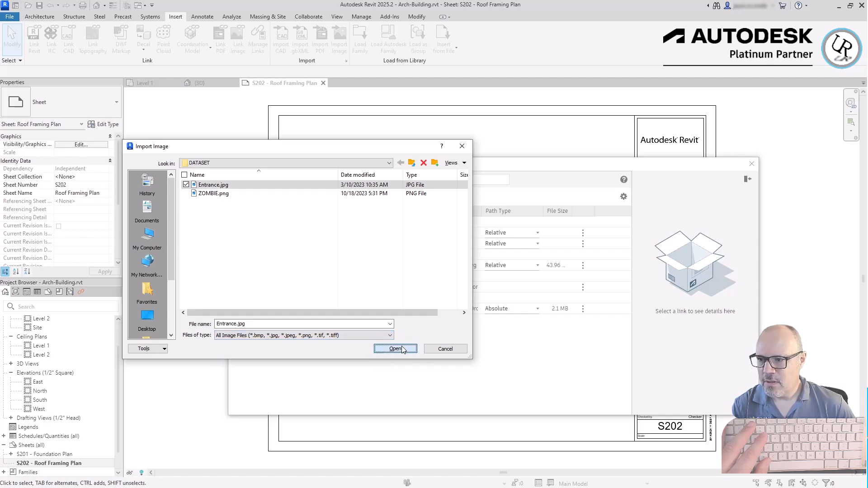
pyautogui.click(395, 349)
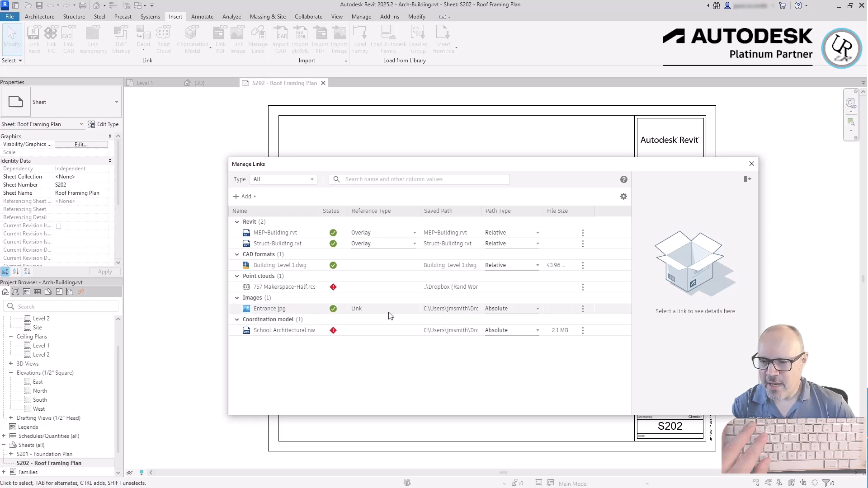
# Set the path type of the Entrance.jpg and School-Architectural coordination model links to Relative and close the link manager.
pyautogui.click(537, 309)
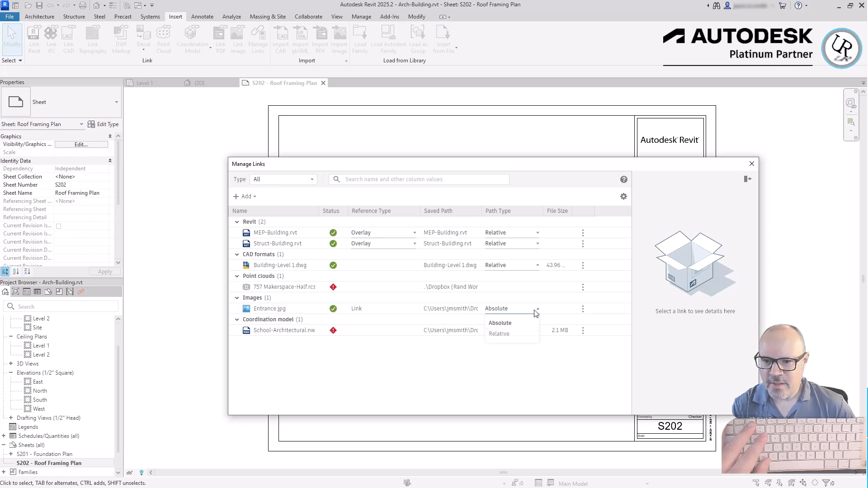
pyautogui.click(500, 340)
pyautogui.click(537, 330)
pyautogui.click(503, 355)
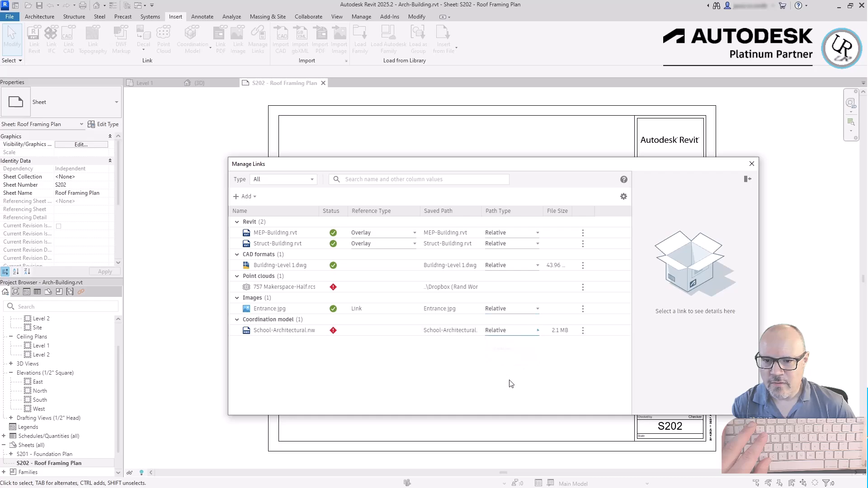
pyautogui.click(752, 164)
# Place the Entrance.jpg image on sheet S202, shrink it to less than half its size and move it to the upper-left area inside the border.
pyautogui.click(461, 218)
pyautogui.scroll(-1, 677, 339)
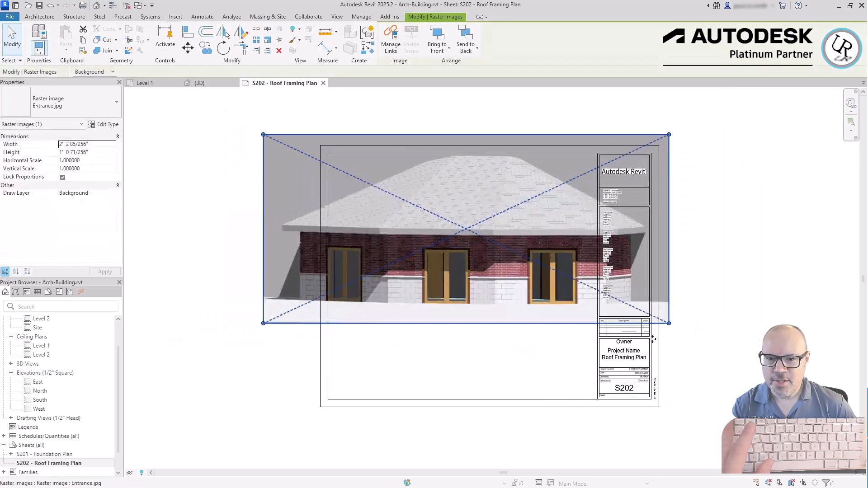
pyautogui.moveTo(669, 323); pyautogui.dragTo(428, 211)
pyautogui.moveTo(348, 186); pyautogui.dragTo(426, 217)
pyautogui.click(459, 341)
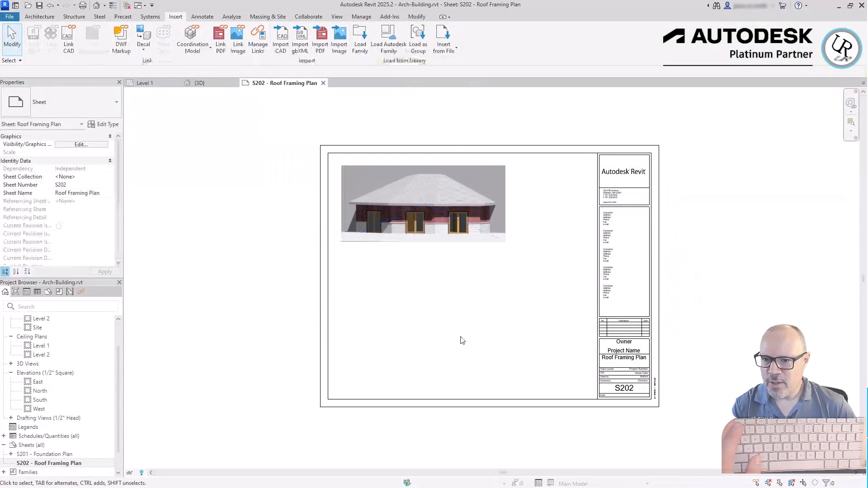
pyautogui.scroll(1, 461, 341)
# Add a PDF link in the link manager, choosing General Notes.pdf from the DATASET folder.
pyautogui.press('m')
pyautogui.press('l')
pyautogui.click(351, 180)
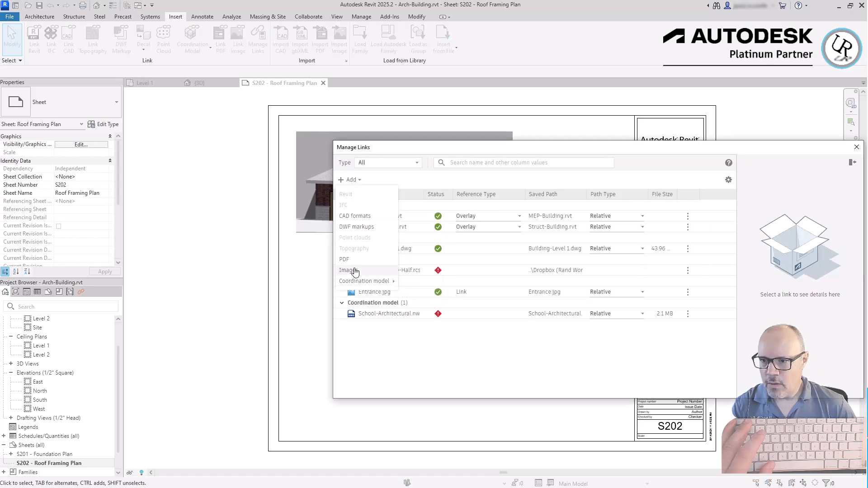
pyautogui.click(345, 261)
pyautogui.click(215, 186)
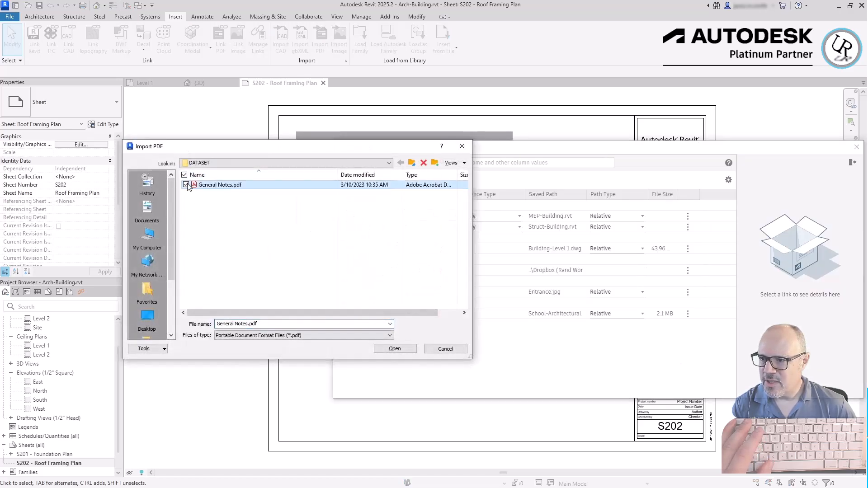
pyautogui.click(281, 336)
pyautogui.click(280, 338)
pyautogui.click(394, 349)
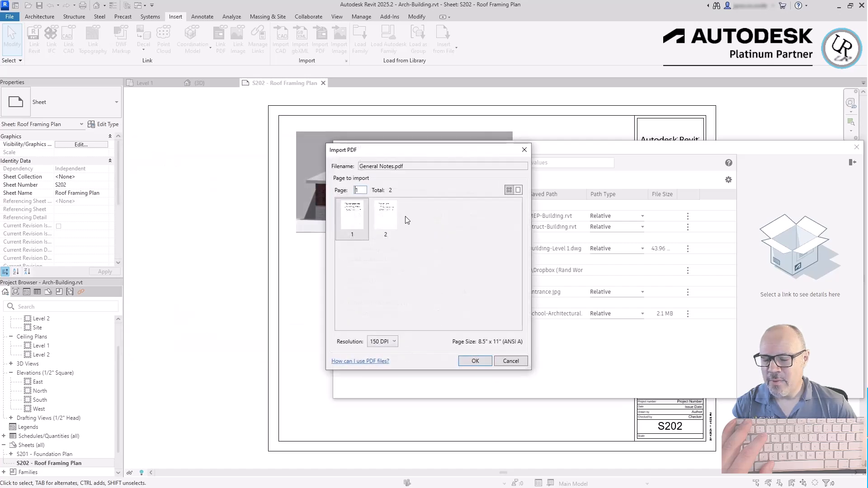
# Bring in page 1 of General Notes.pdf at a resolution of 150 DPI.
pyautogui.click(360, 210)
pyautogui.click(375, 211)
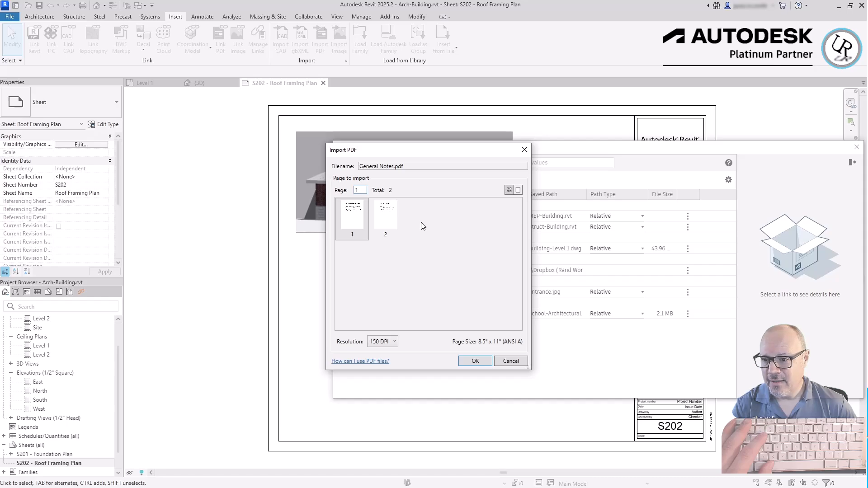
pyautogui.click(392, 342)
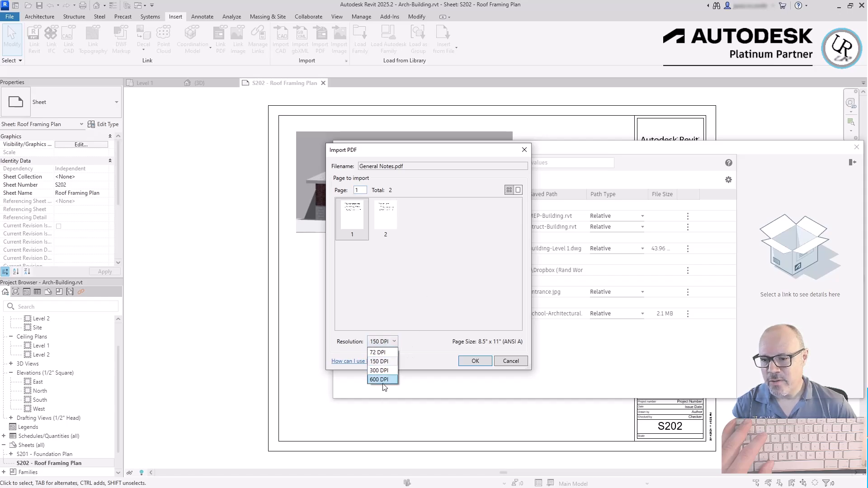
pyautogui.click(467, 306)
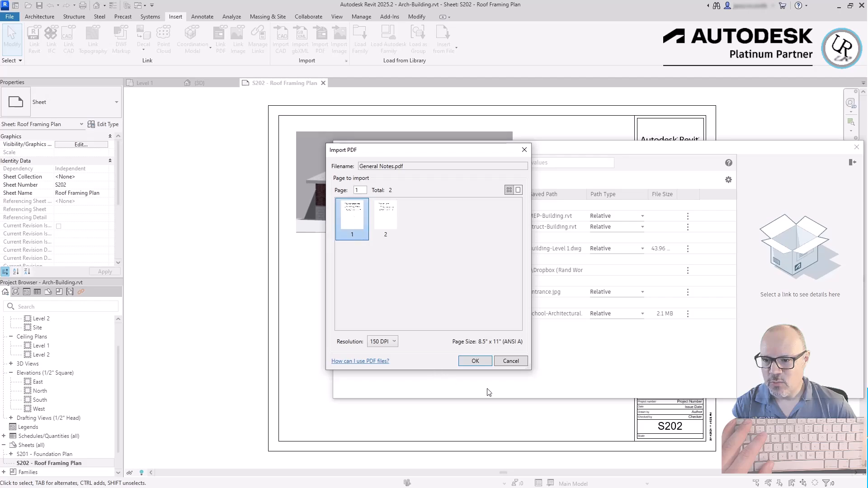
pyautogui.click(475, 361)
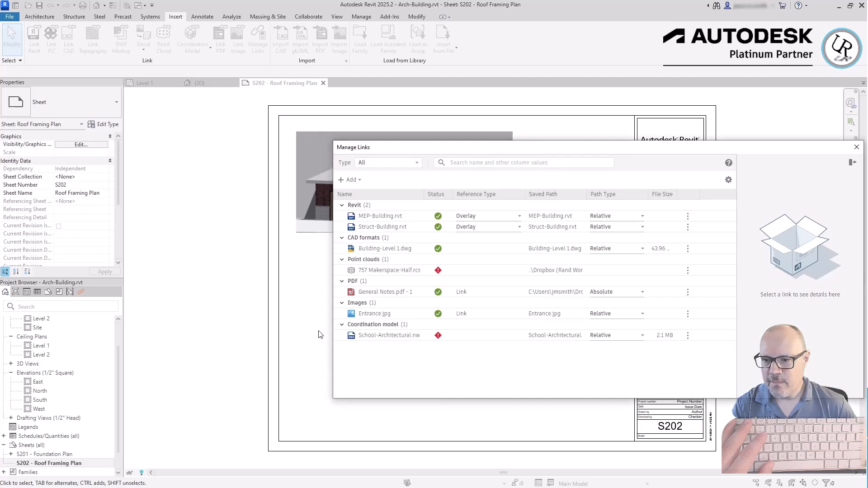
# Place an instance of the linked General Notes PDF in the lower-right area of the sheet and shrink it to about 7 9/32" wide.
pyautogui.click(400, 292)
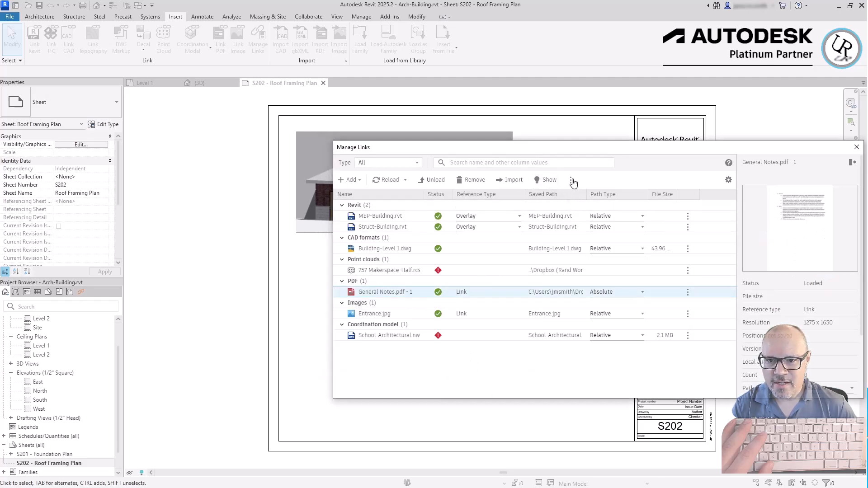
pyautogui.click(571, 180)
pyautogui.click(588, 200)
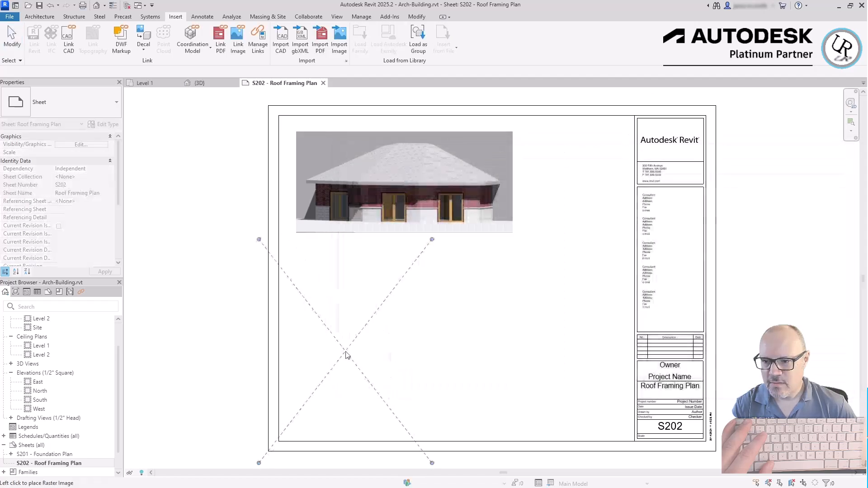
pyautogui.click(539, 325)
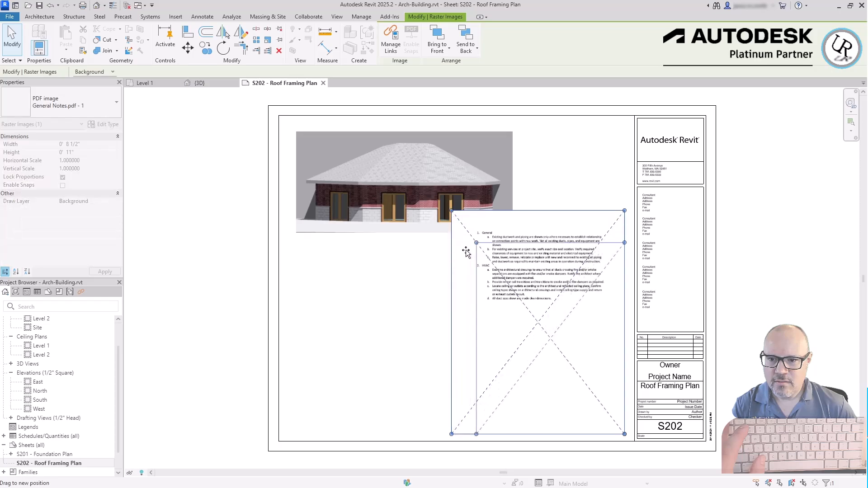
pyautogui.click(406, 341)
# Examine the General and HVAC notes in the placed PDF up close and check its image properties on the sheet.
pyautogui.scroll(4, 505, 251)
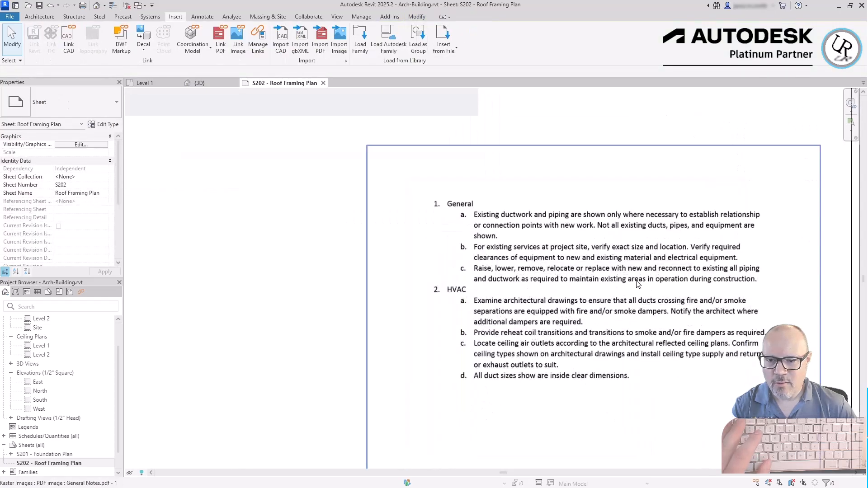
pyautogui.click(656, 294)
pyautogui.click(288, 262)
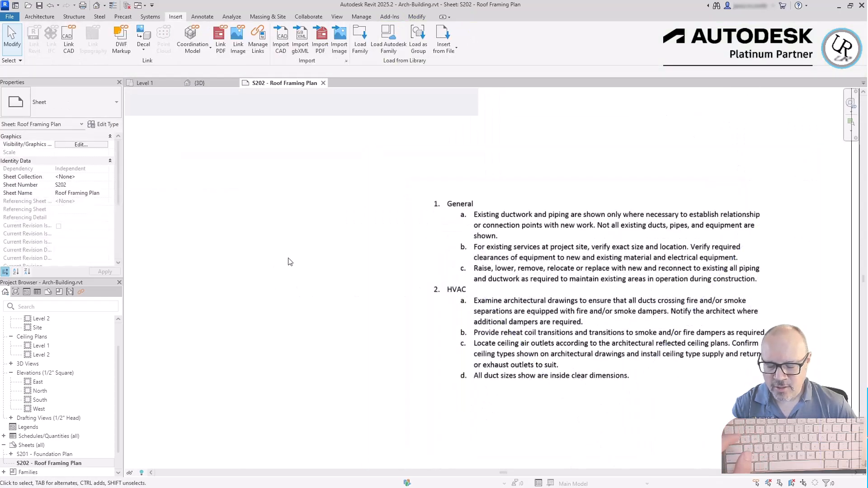
pyautogui.press('z')
pyautogui.press('e')
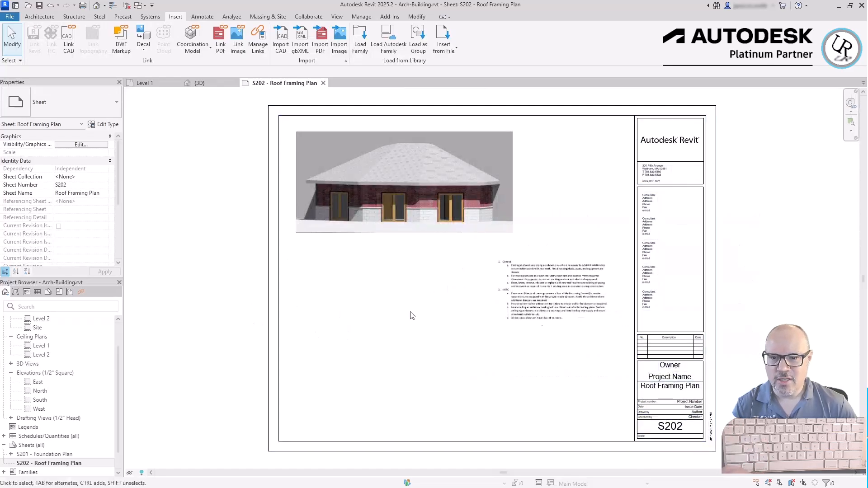
pyautogui.click(635, 316)
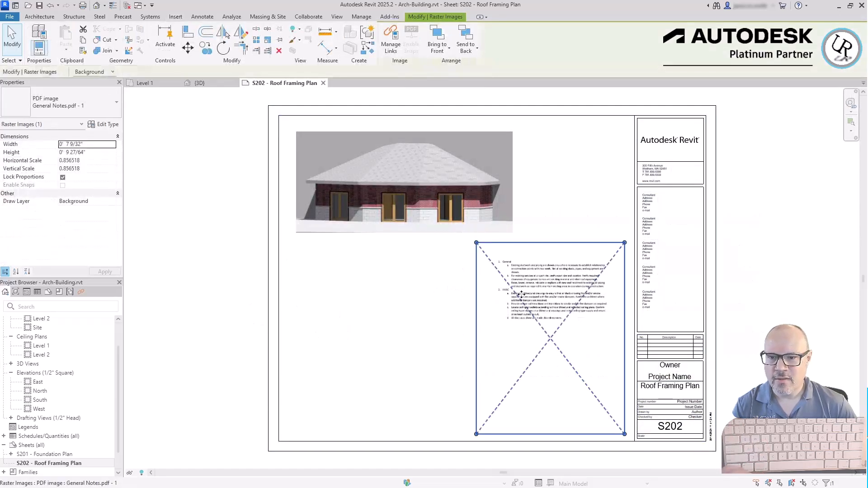
pyautogui.click(183, 302)
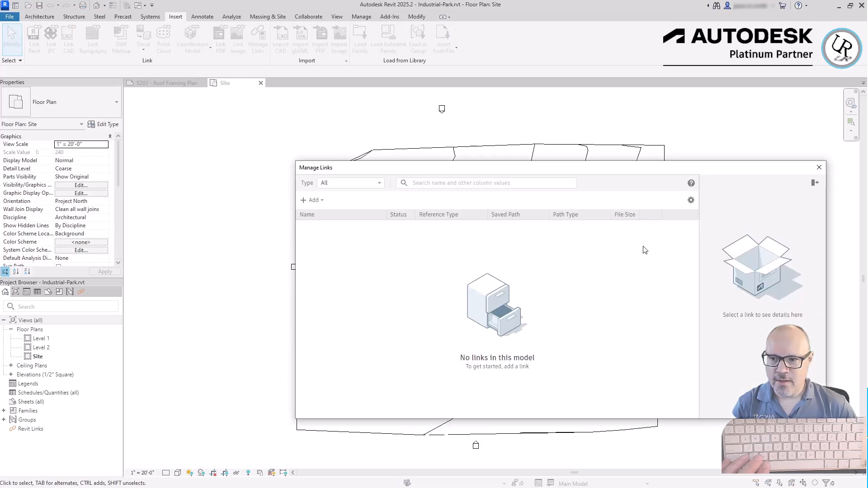
# Link the Revit model Arch-Building-COMPLETE-NEW.rvt into the Industrial-Park site plan, positioned project base point to project base point.
pyautogui.click(315, 201)
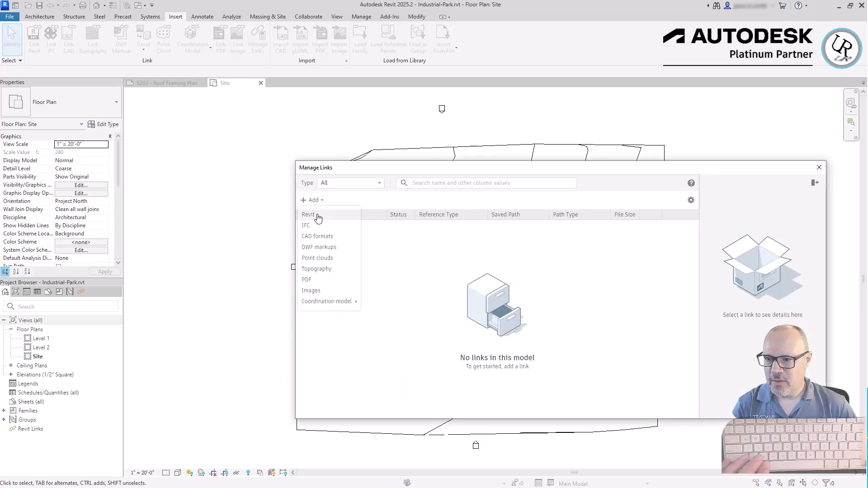
pyautogui.click(317, 215)
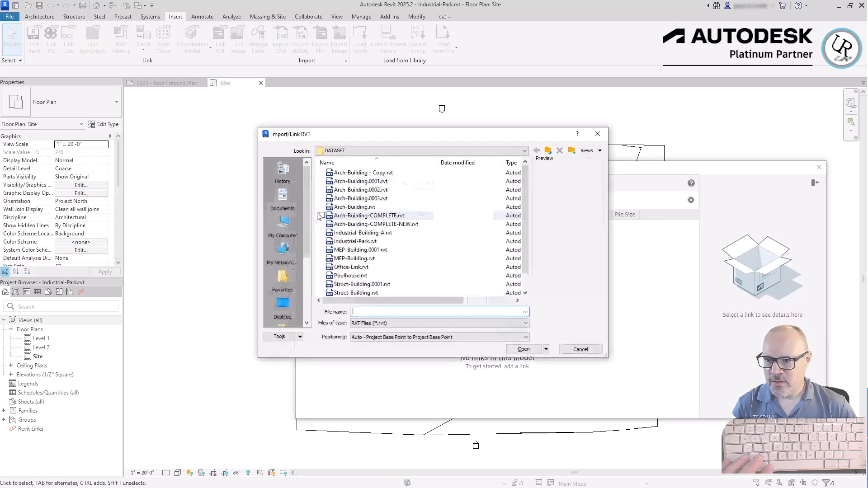
pyautogui.click(372, 224)
pyautogui.click(523, 349)
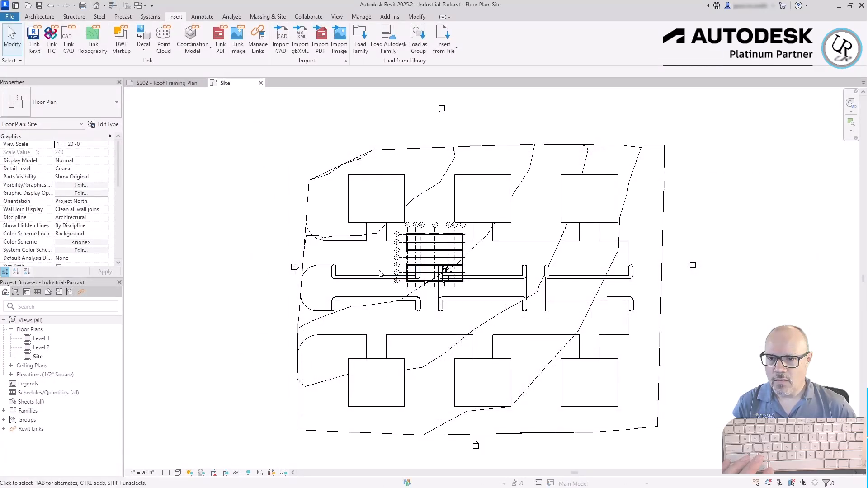
# Try selecting the linked building models in the site plan and check the selection's categories with the Filter.
pyautogui.scroll(4, 388, 325)
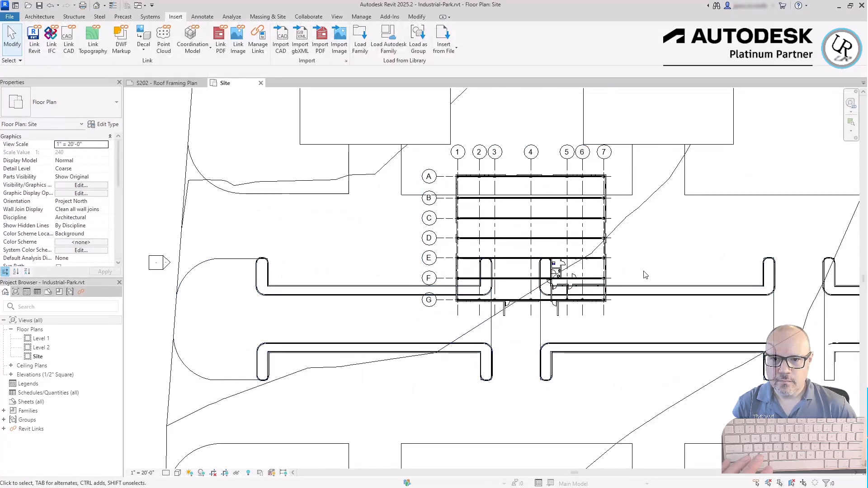
pyautogui.click(607, 251)
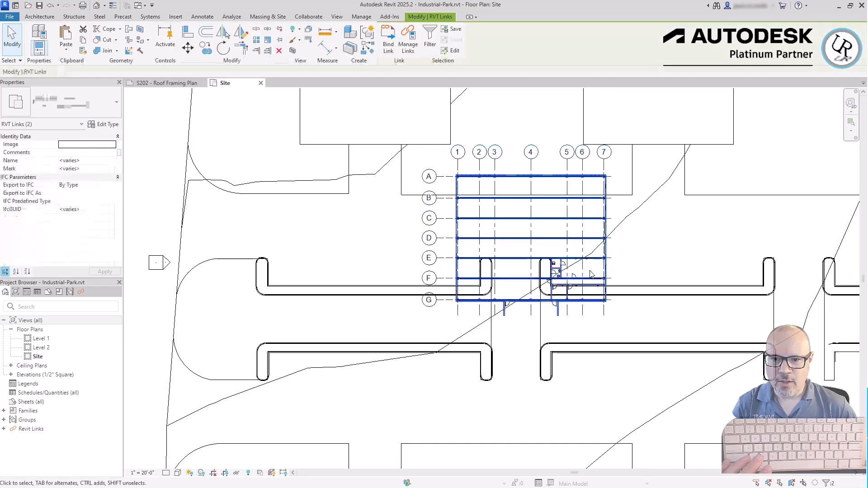
pyautogui.click(431, 45)
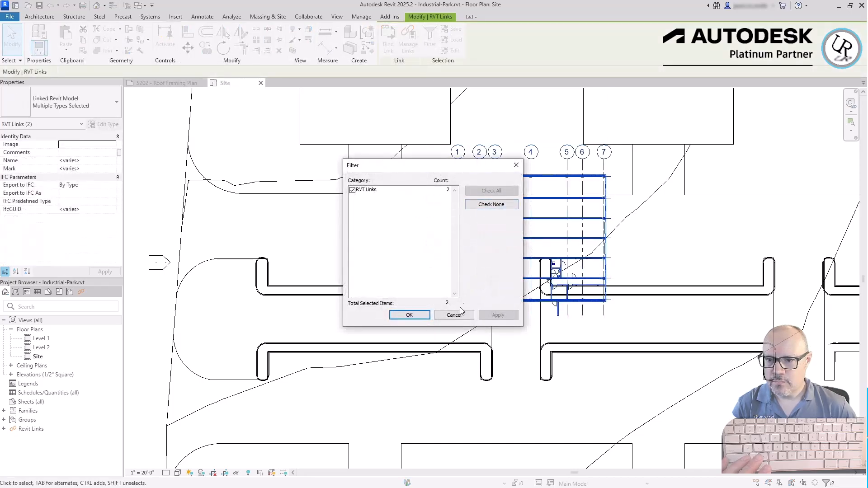
pyautogui.click(409, 314)
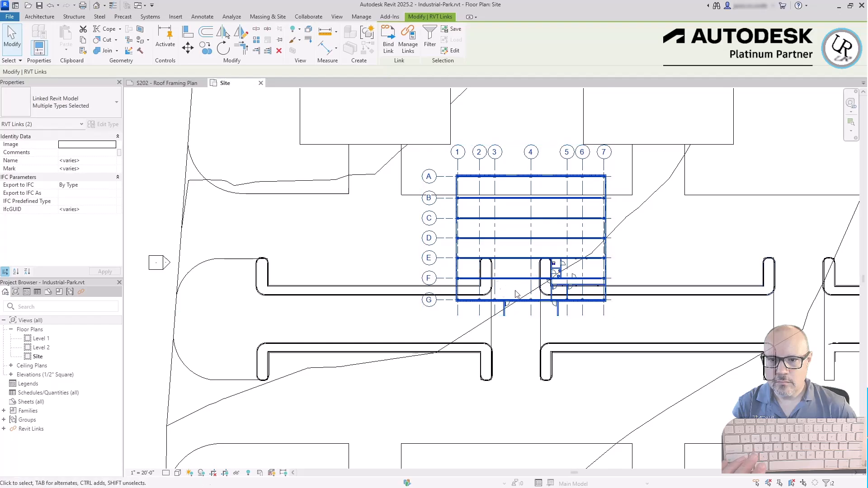
pyautogui.click(710, 230)
# Select everything crossing the linked building in the site plan and filter the selection to RVT Links only.
pyautogui.moveTo(696, 227); pyautogui.dragTo(466, 312)
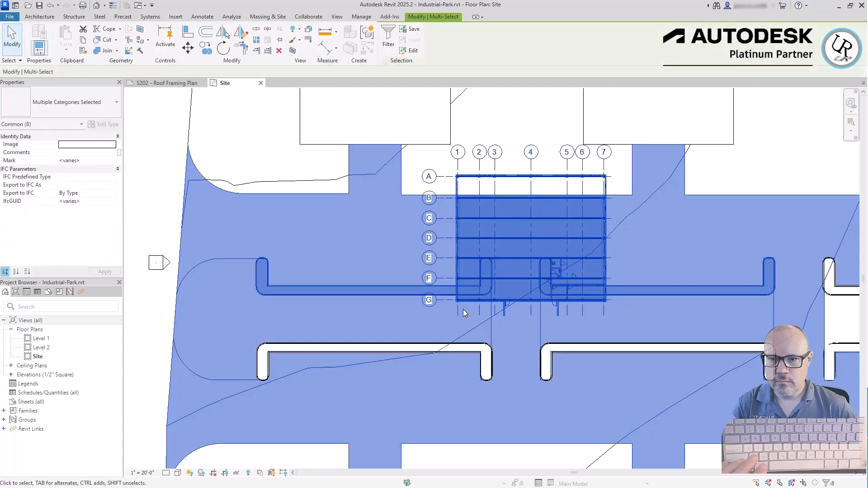
pyautogui.click(388, 43)
pyautogui.click(501, 204)
pyautogui.click(352, 190)
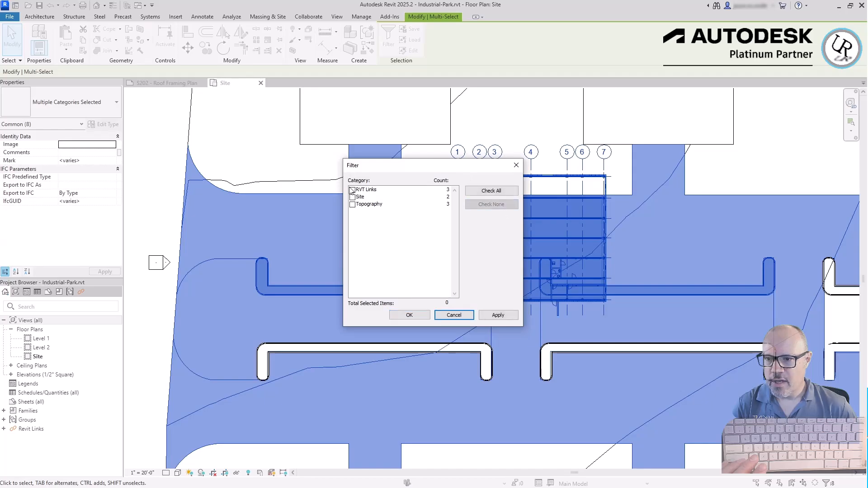
pyautogui.click(410, 315)
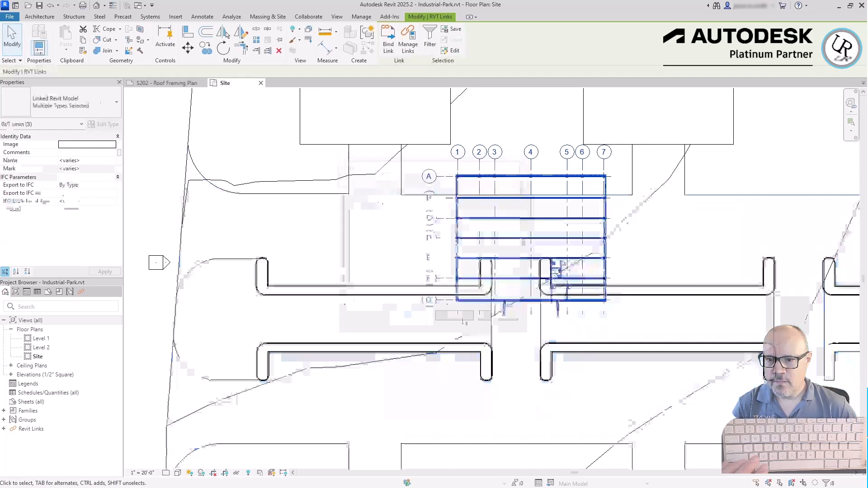
# Move the selected linked building models by their lower-left corner onto the matching corner of the site's upper-left pad.
pyautogui.press('v')
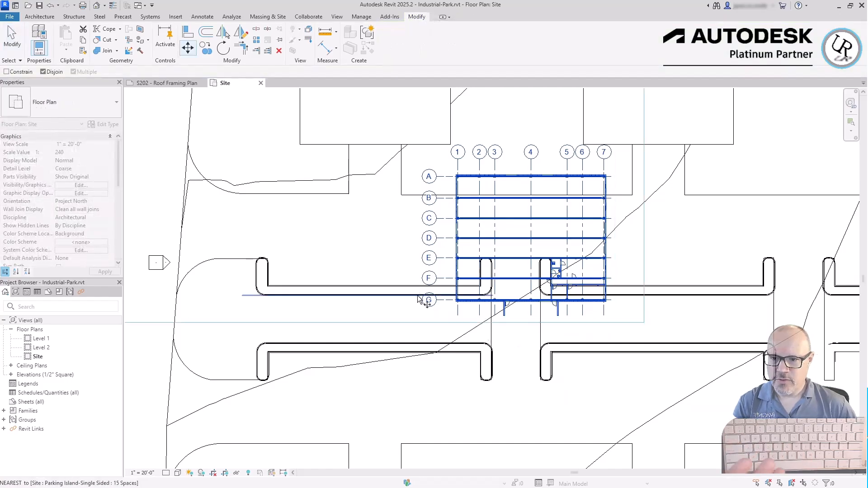
pyautogui.scroll(6, 448, 301)
pyautogui.click(579, 287)
pyautogui.scroll(-8, 580, 286)
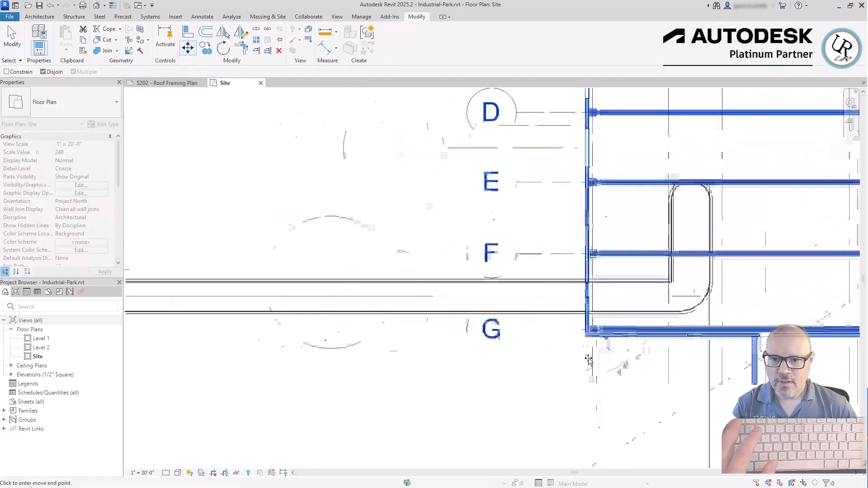
pyautogui.scroll(4, 379, 144)
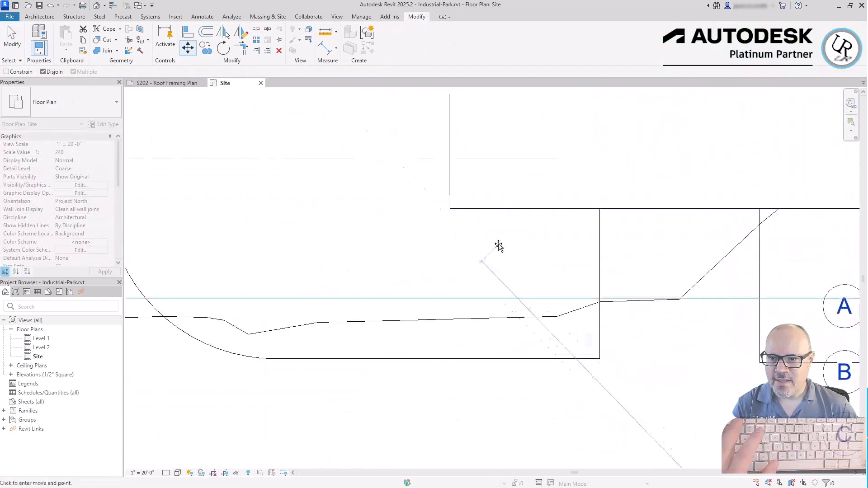
pyautogui.scroll(1, 452, 209)
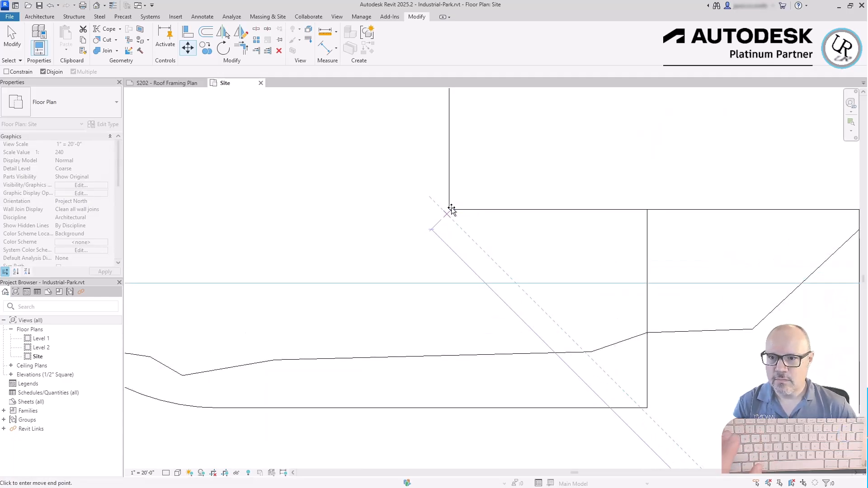
pyautogui.click(451, 208)
pyautogui.scroll(-2, 409, 307)
pyautogui.scroll(-3, 409, 307)
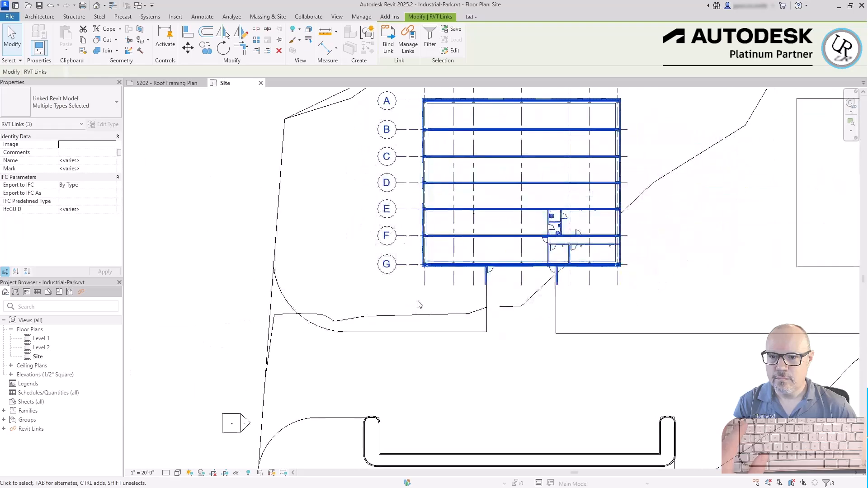
# Copy the linked building models with Multiple on, from their lower-left outer wall corner to the same corner of the upper middle pad.
pyautogui.press('m')
pyautogui.press('v')
pyautogui.press('c')
pyautogui.press('o')
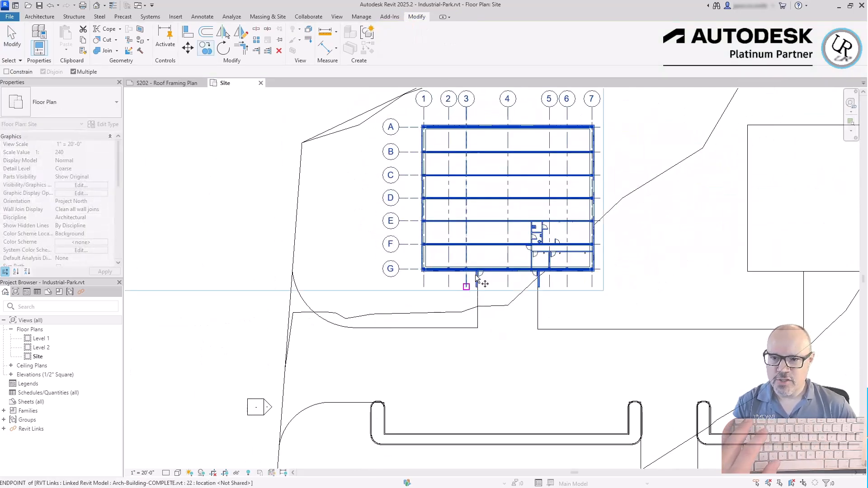
pyautogui.scroll(4, 470, 293)
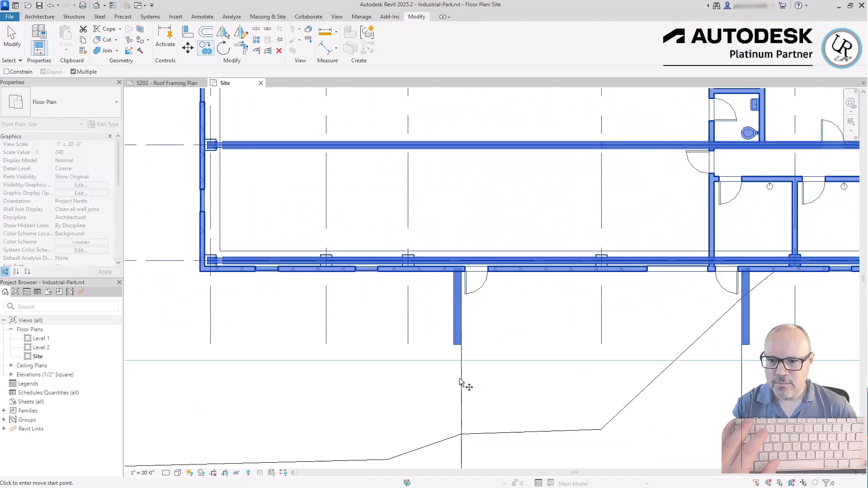
pyautogui.scroll(3, 189, 266)
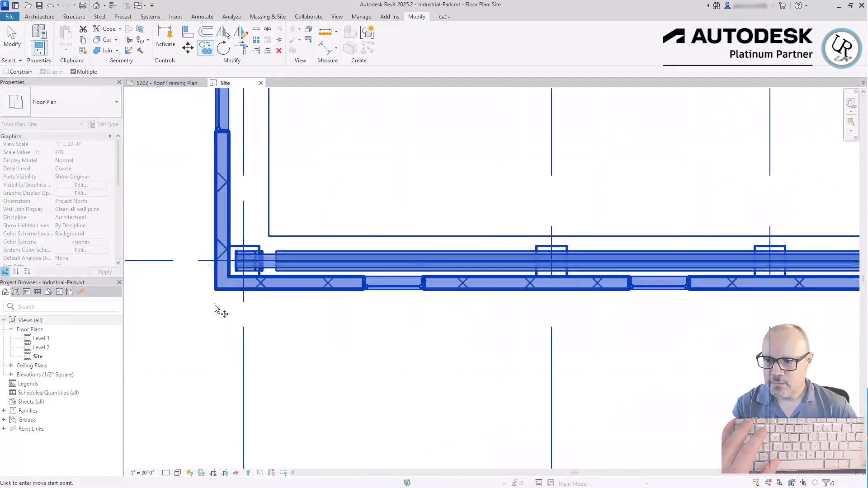
pyautogui.click(215, 289)
pyautogui.scroll(-5, 208, 294)
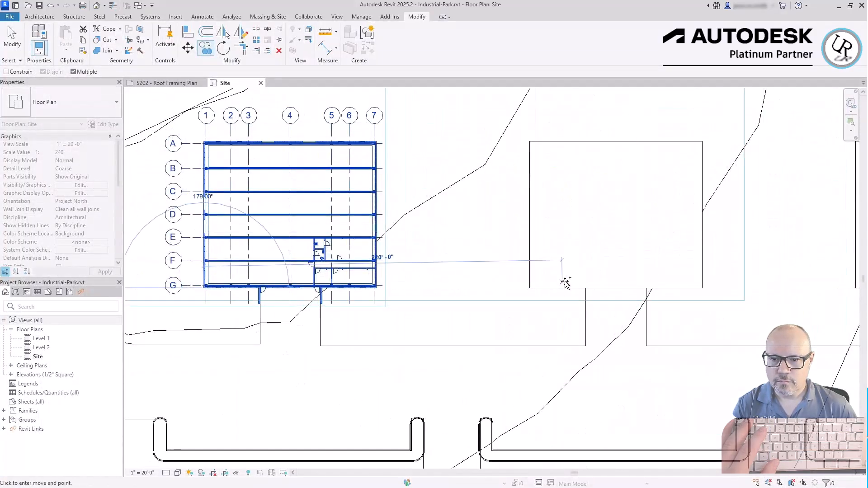
pyautogui.scroll(4, 567, 282)
pyautogui.click(488, 297)
pyautogui.scroll(-5, 339, 253)
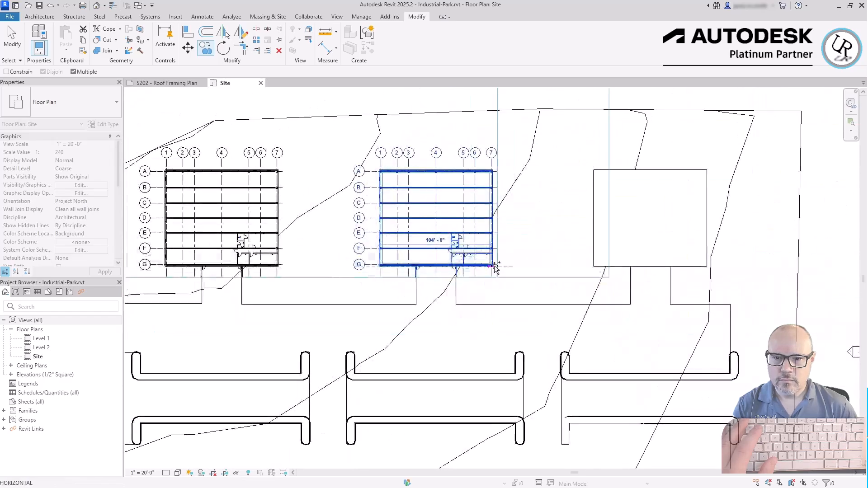
# Place another copy of the linked building models at the lower-left corner of the upper-right pad.
pyautogui.scroll(4, 601, 265)
pyautogui.click(600, 266)
pyautogui.scroll(-5, 588, 259)
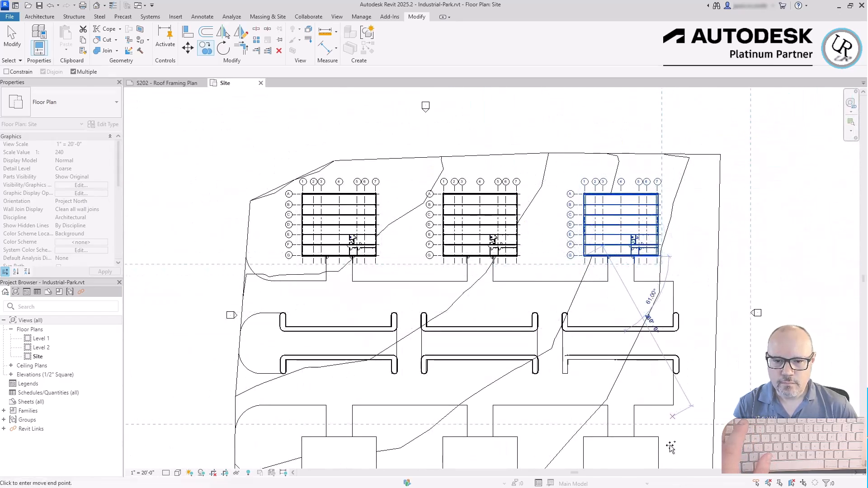
# Place a rough copy of the linked building models near the lower-right pad, end the copying and select that copy.
pyautogui.scroll(-1, 656, 344)
pyautogui.click(656, 345)
pyautogui.scroll(-2, 656, 335)
pyautogui.scroll(6, 701, 312)
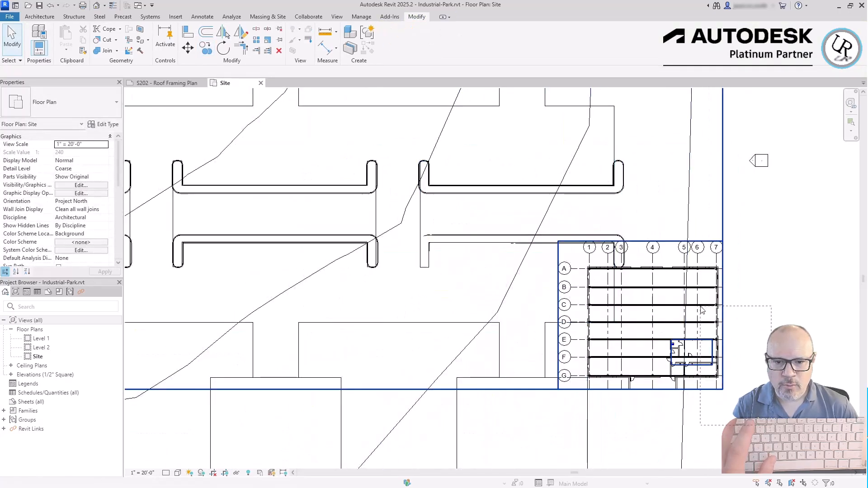
pyautogui.moveTo(702, 307); pyautogui.dragTo(701, 306)
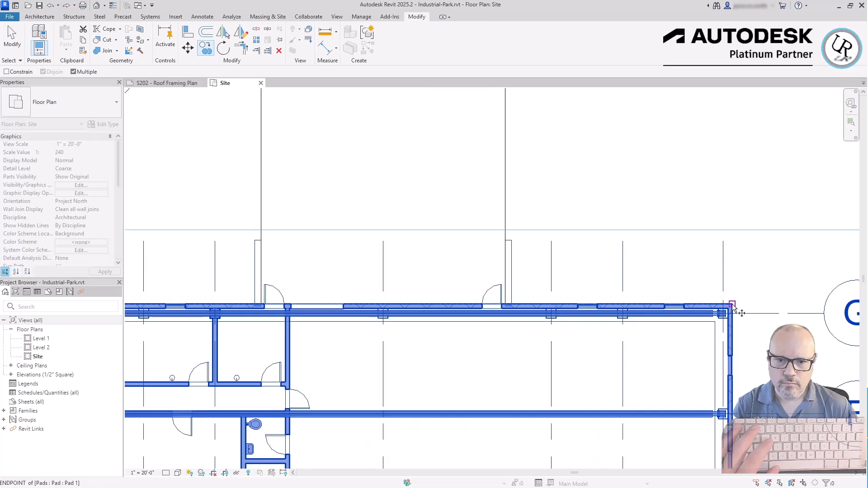
# Copy the rotated building on the lower-right pad from its upper-right corner onto the lower middle and lower-left pads.
pyautogui.click(733, 305)
pyautogui.scroll(-2, 808, 304)
pyautogui.scroll(-2, 809, 305)
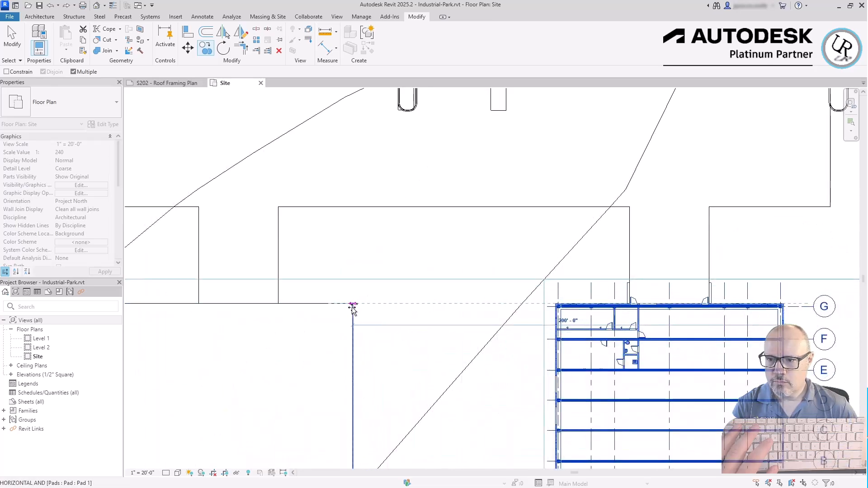
pyautogui.scroll(-2, 352, 304)
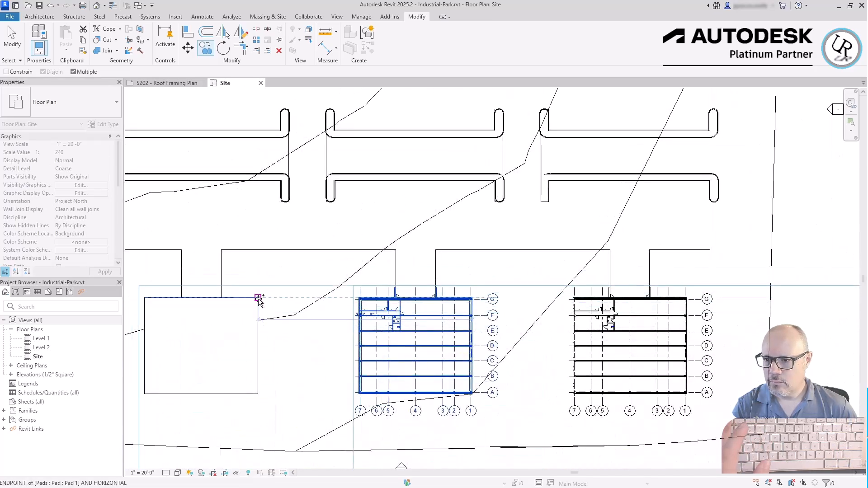
pyautogui.click(314, 292)
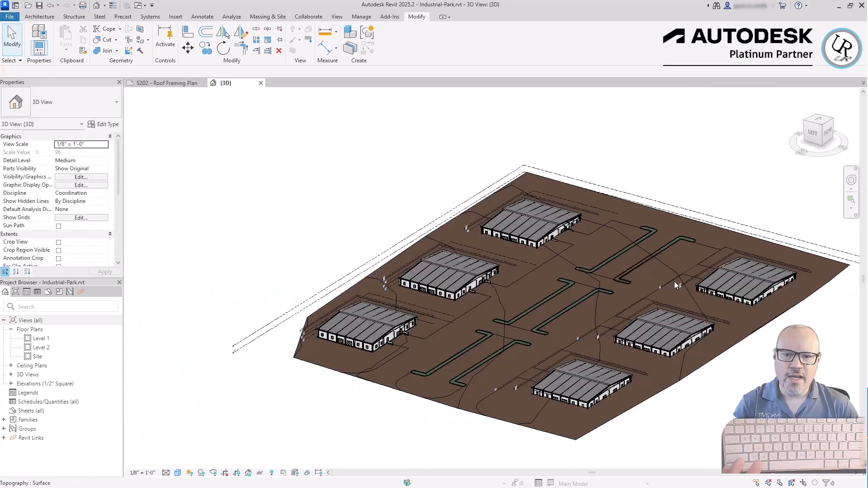